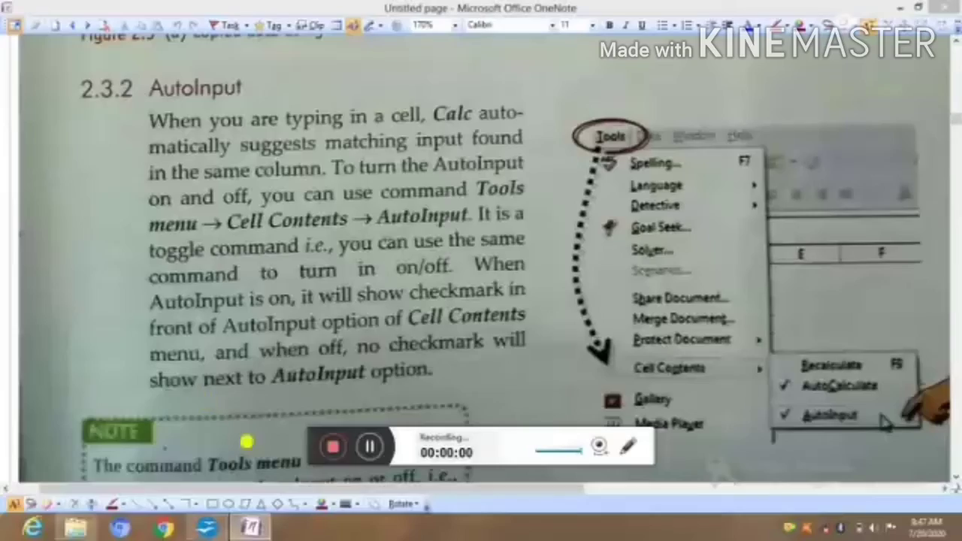
# Tick the Entering Data and Cut/Copy/Paste objectives in red, underline Filling Ranges, and go to 2.3.2 AutoInput.
pyautogui.moveTo(316, 456); pyautogui.dragTo(335, 490)
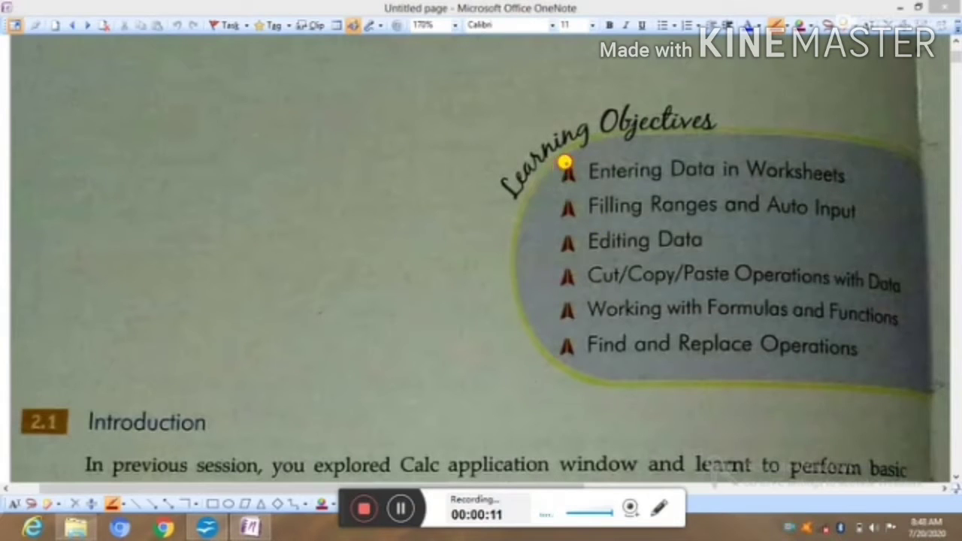
pyautogui.moveTo(573, 171); pyautogui.dragTo(629, 148)
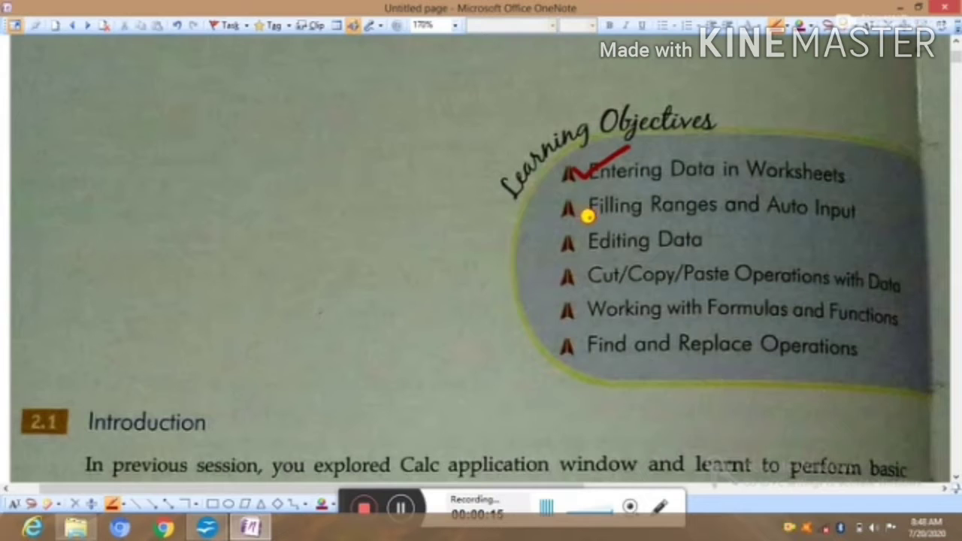
pyautogui.moveTo(587, 217); pyautogui.dragTo(719, 225)
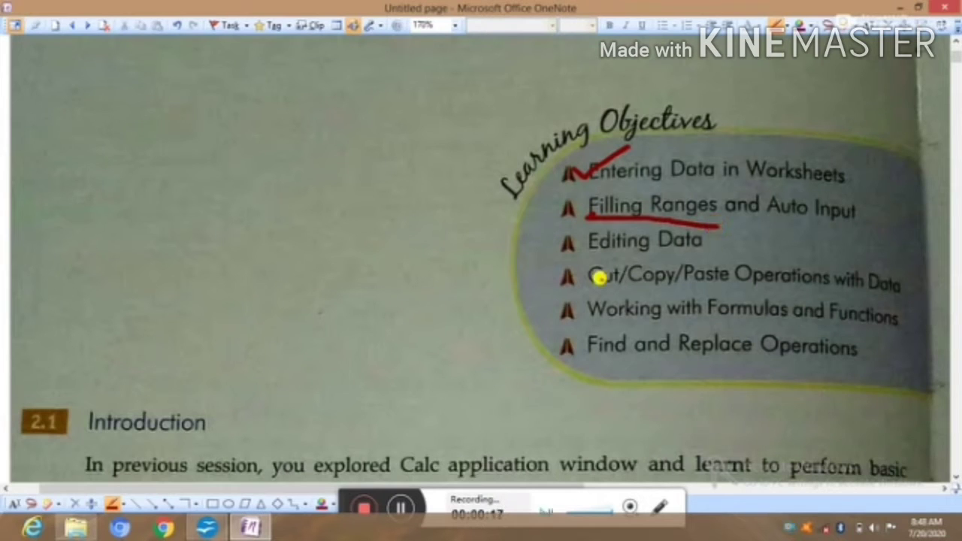
pyautogui.moveTo(549, 276); pyautogui.dragTo(585, 267)
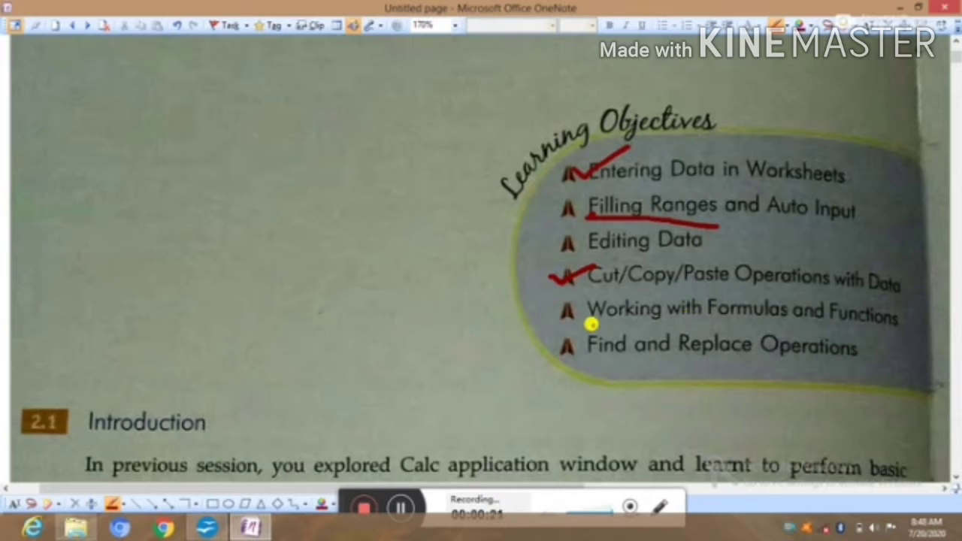
pyautogui.click(804, 221)
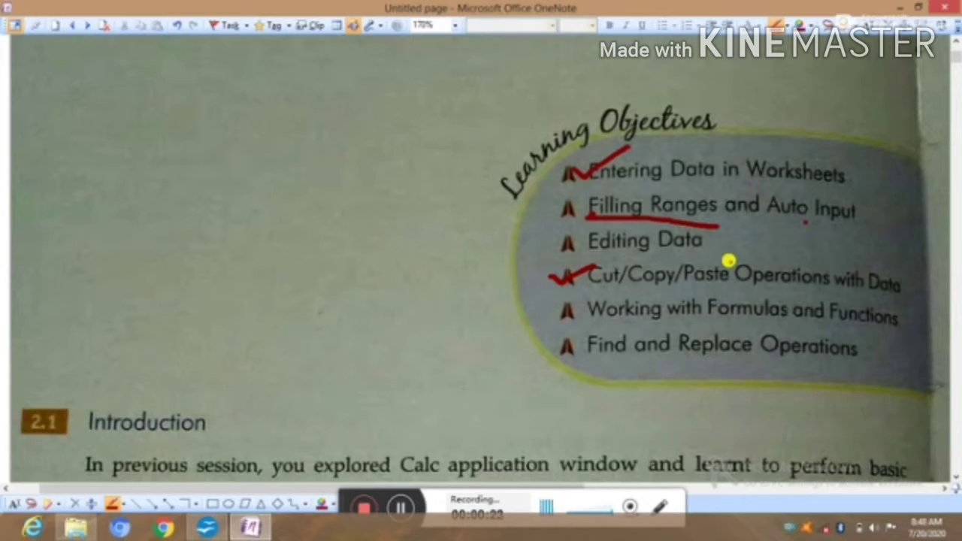
pyautogui.click(641, 250)
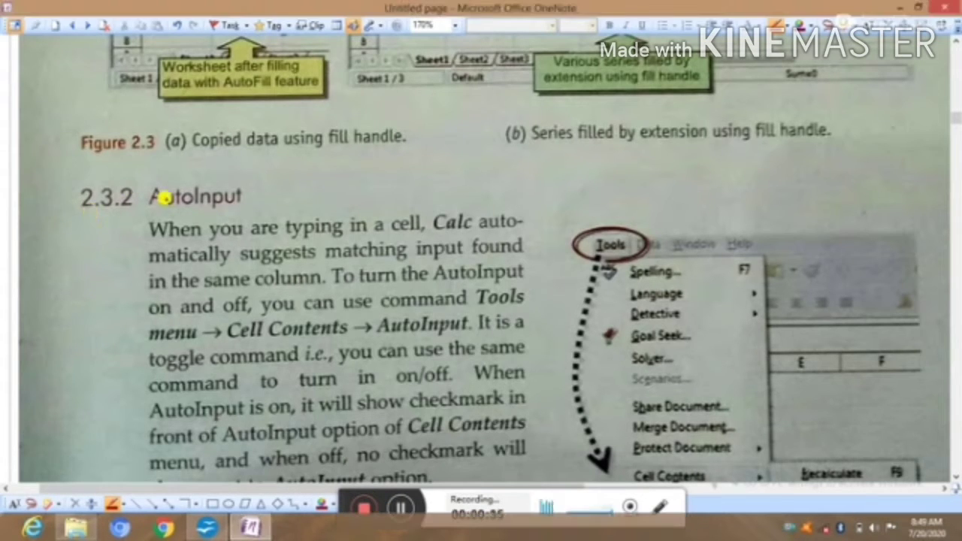
# Check the Tools > Cell Contents > AutoInput path, underline 'toggle command', circle 'on/off', then switch to Calc.
pyautogui.click(401, 508)
pyautogui.click(400, 508)
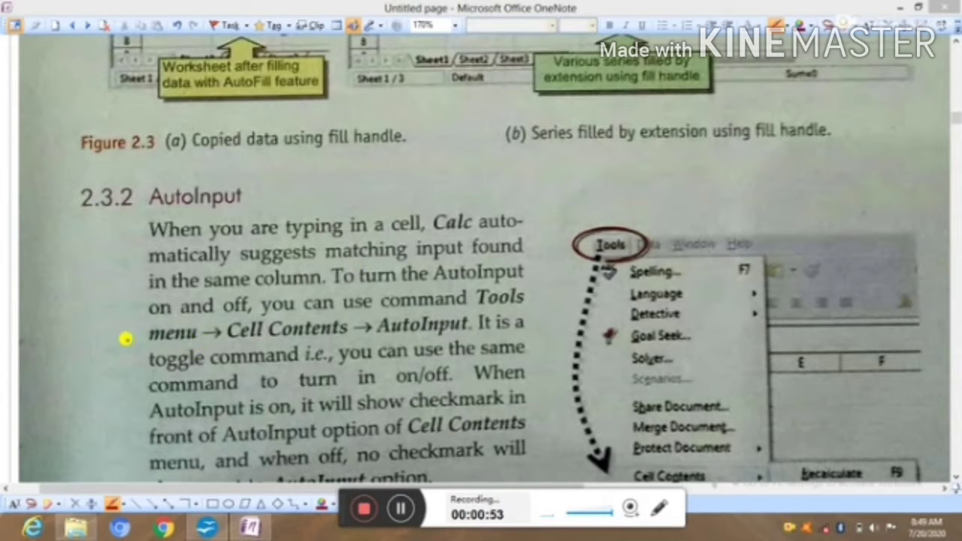
pyautogui.moveTo(130, 328); pyautogui.dragTo(184, 320)
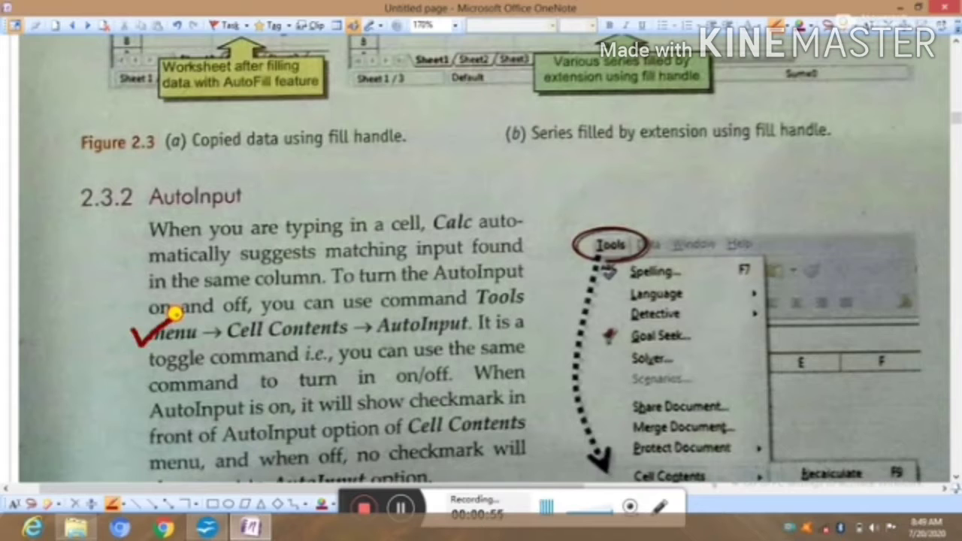
pyautogui.click(399, 338)
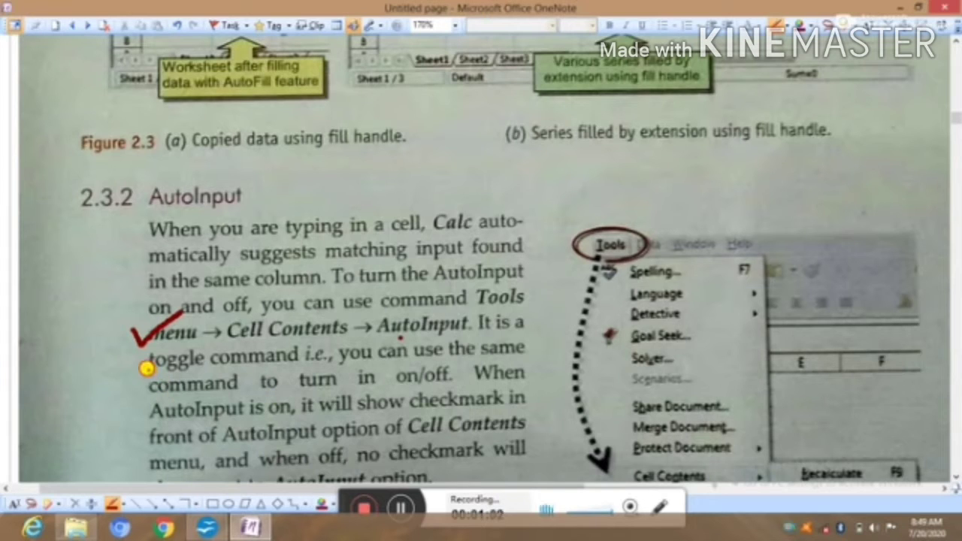
pyautogui.moveTo(149, 367); pyautogui.dragTo(307, 365)
pyautogui.moveTo(396, 386)
pyautogui.mouseDown()
pyautogui.moveTo(455, 370)
pyautogui.moveTo(396, 364)
pyautogui.moveTo(399, 387)
pyautogui.mouseUp()
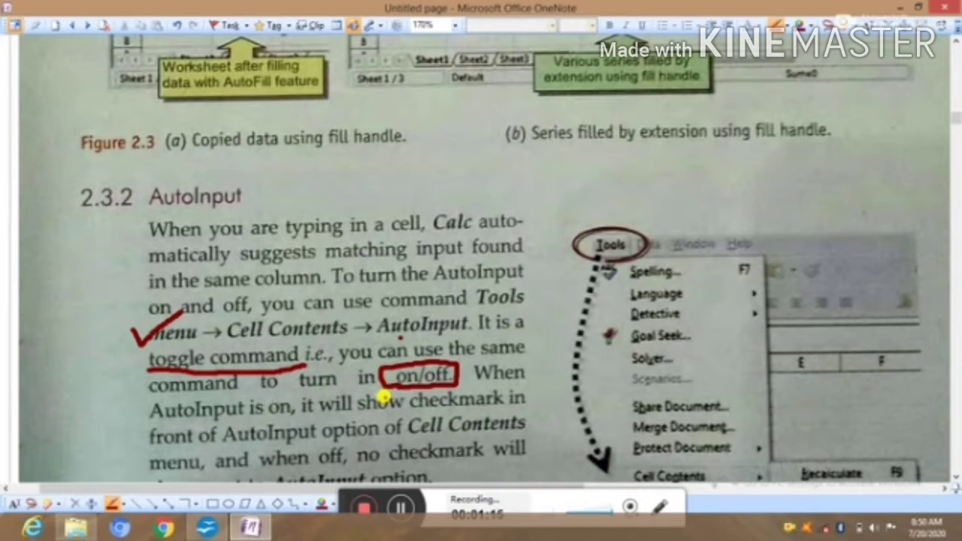
pyautogui.scroll(-3, 384, 397)
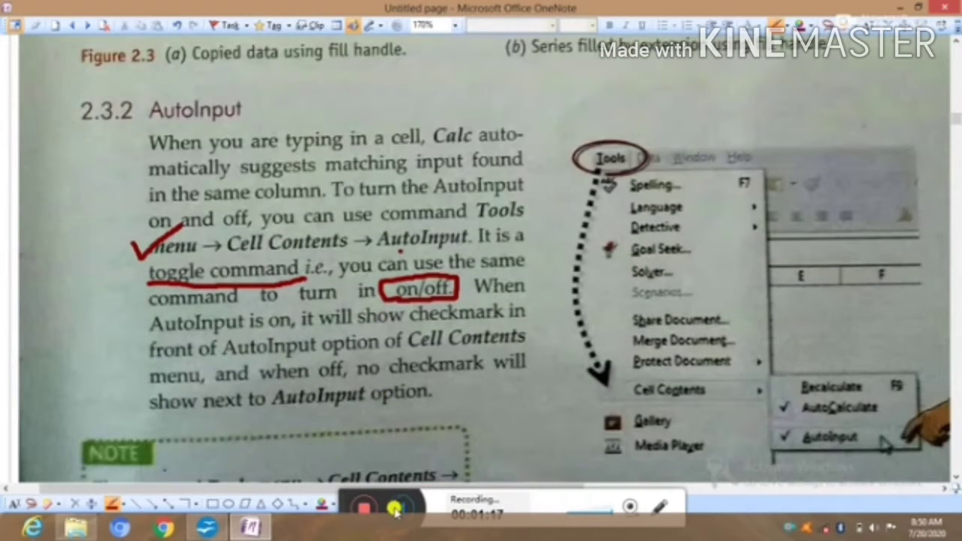
pyautogui.scroll(-3, 366, 414)
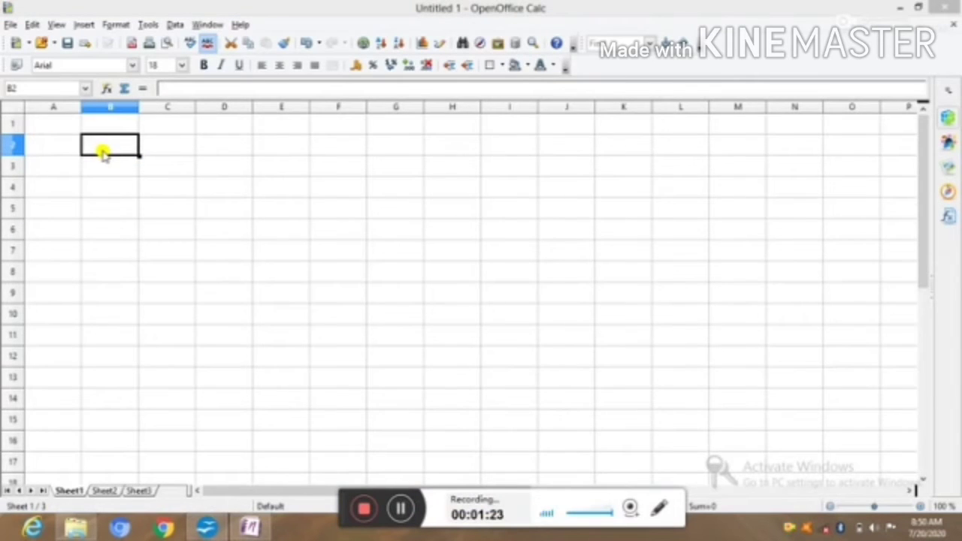
# Enter Aman in B2 and Ankur in B3 and B4, with AutoInput completing B4.
pyautogui.doubleClick(103, 152)
pyautogui.write('A')
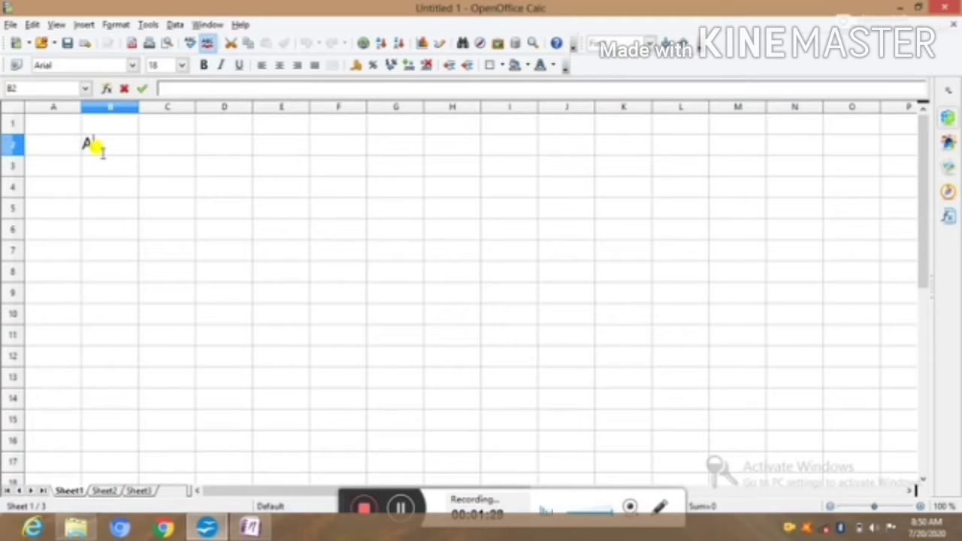
pyautogui.write('man')
pyautogui.press('Return')
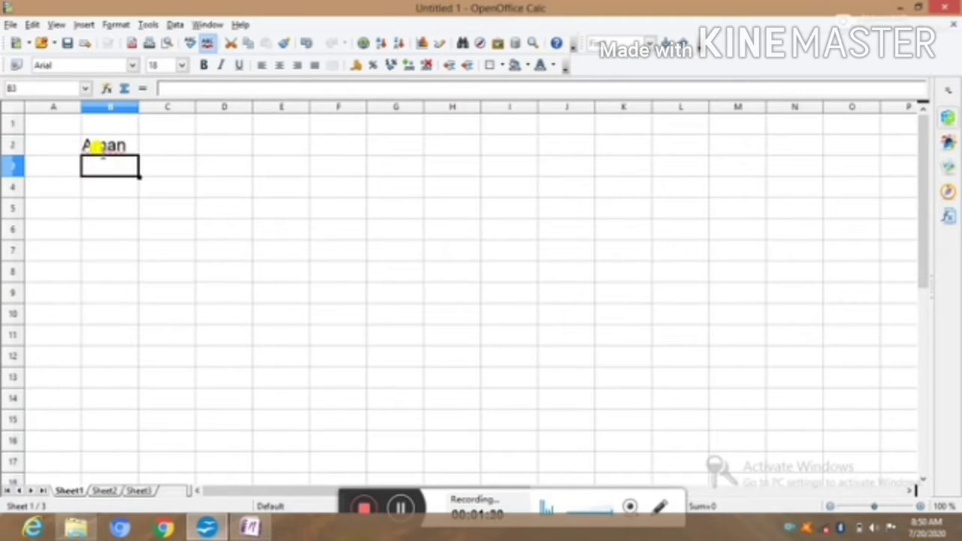
pyautogui.write('A')
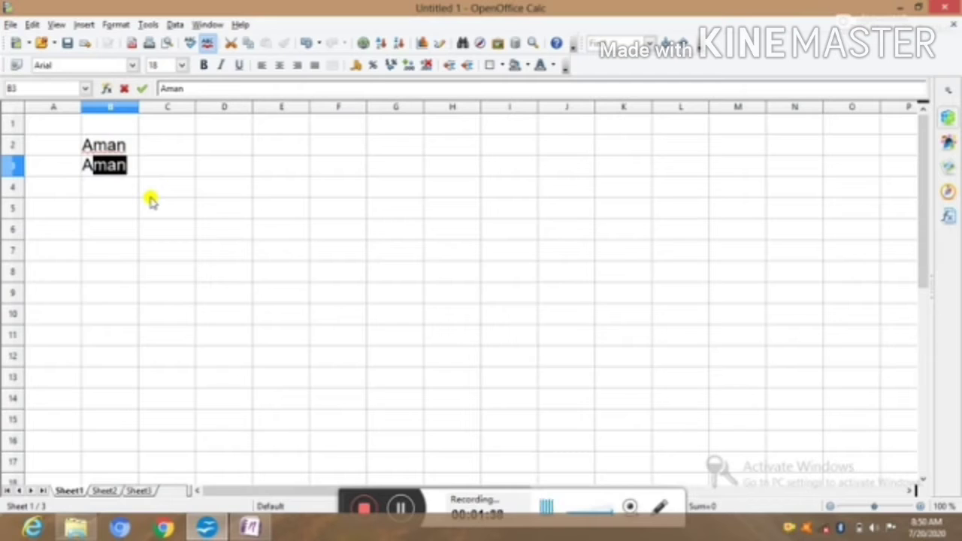
pyautogui.write('nkur')
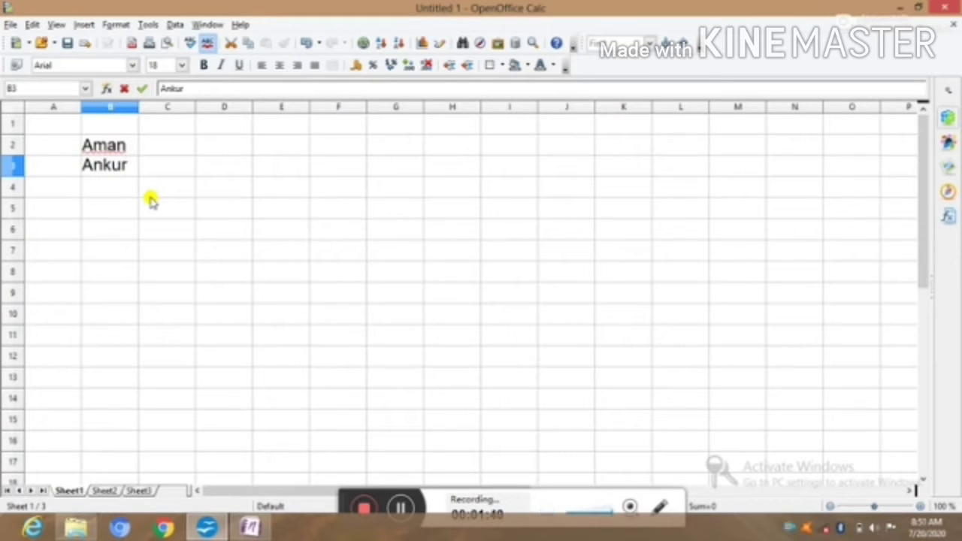
pyautogui.click(123, 189)
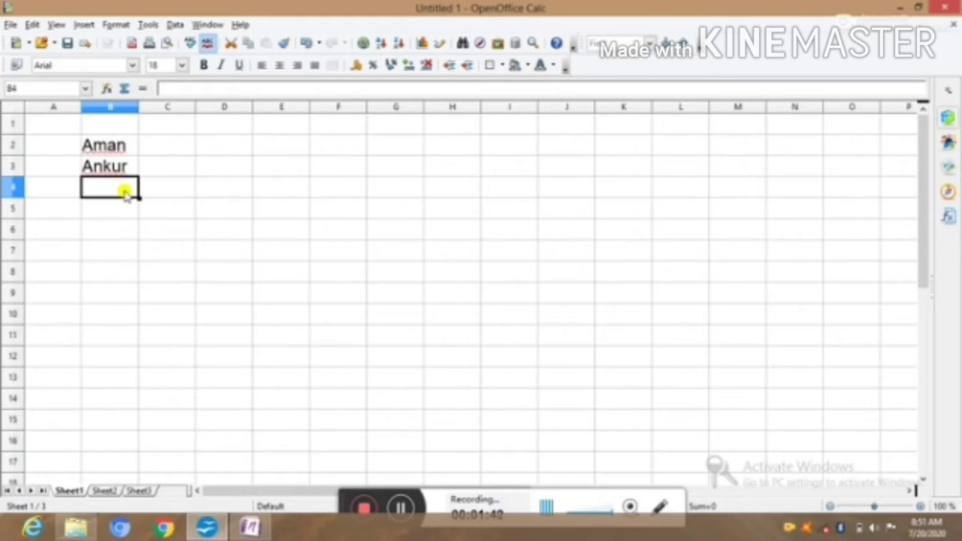
pyautogui.write('A')
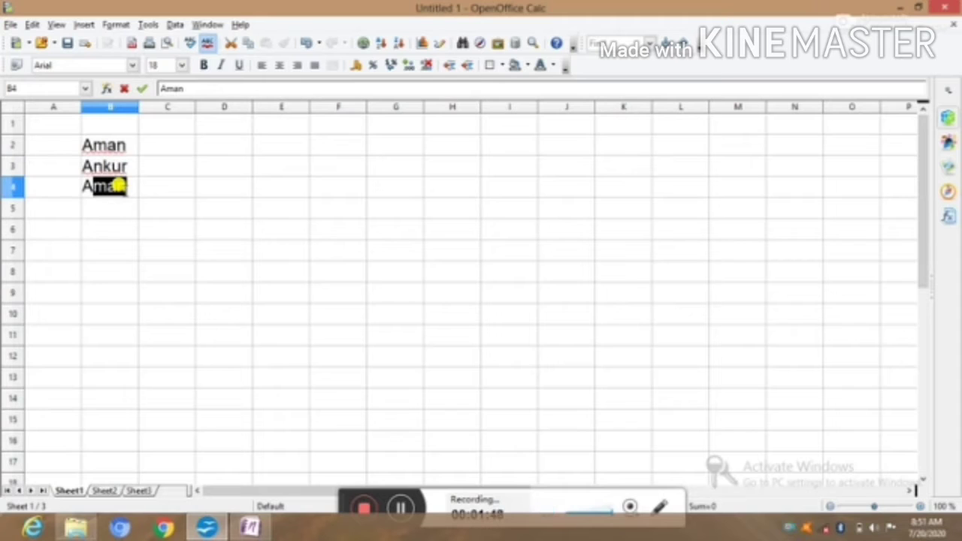
pyautogui.write('n')
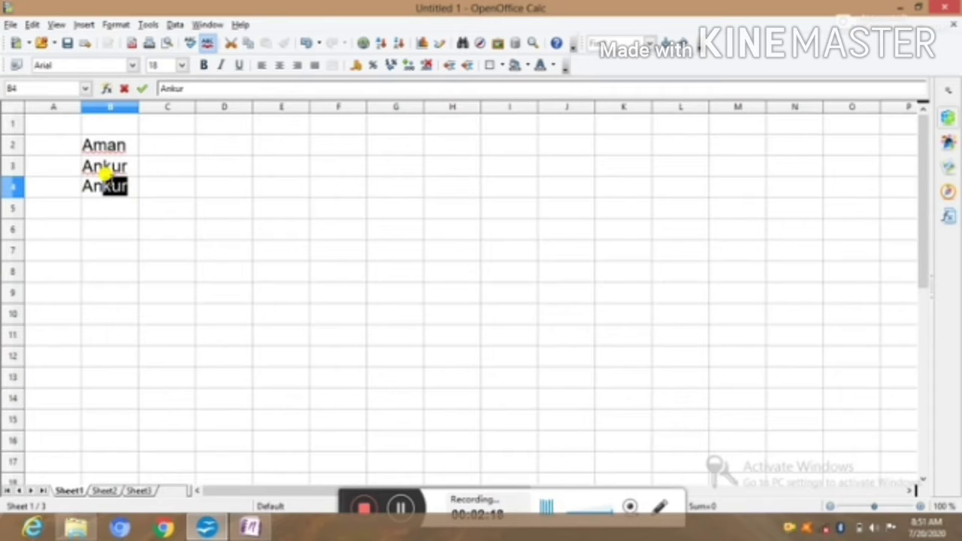
pyautogui.press('Return')
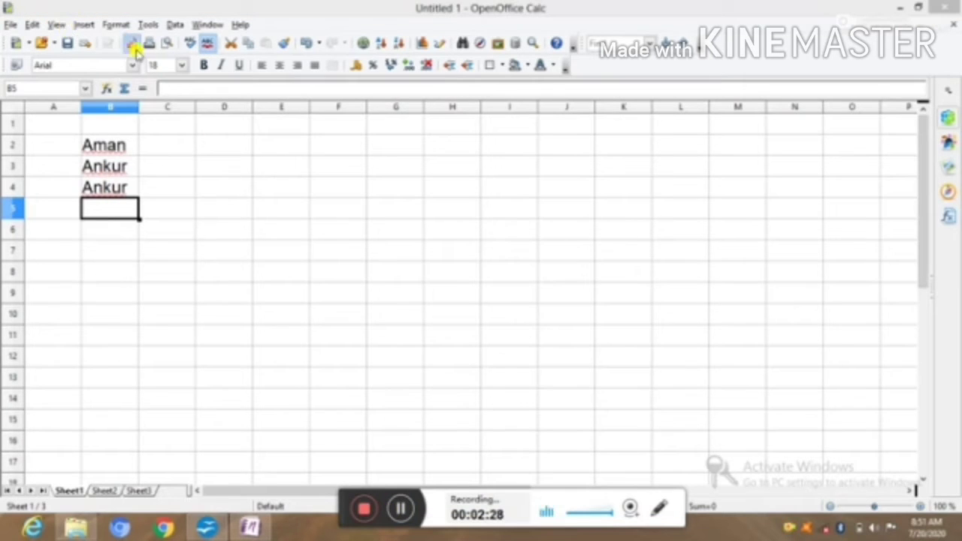
# Turn off AutoInput under Tools > Cell Contents.
pyautogui.click(151, 25)
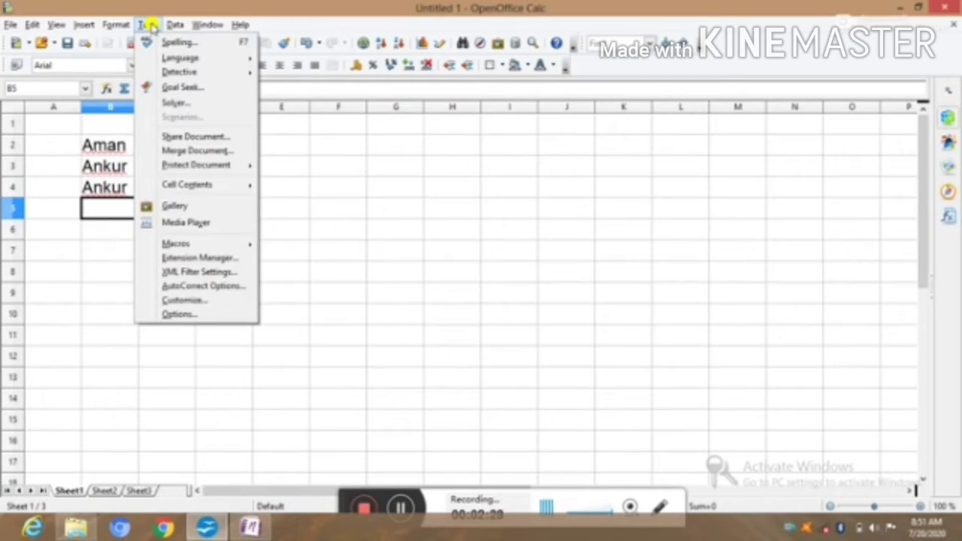
pyautogui.moveTo(180, 184)
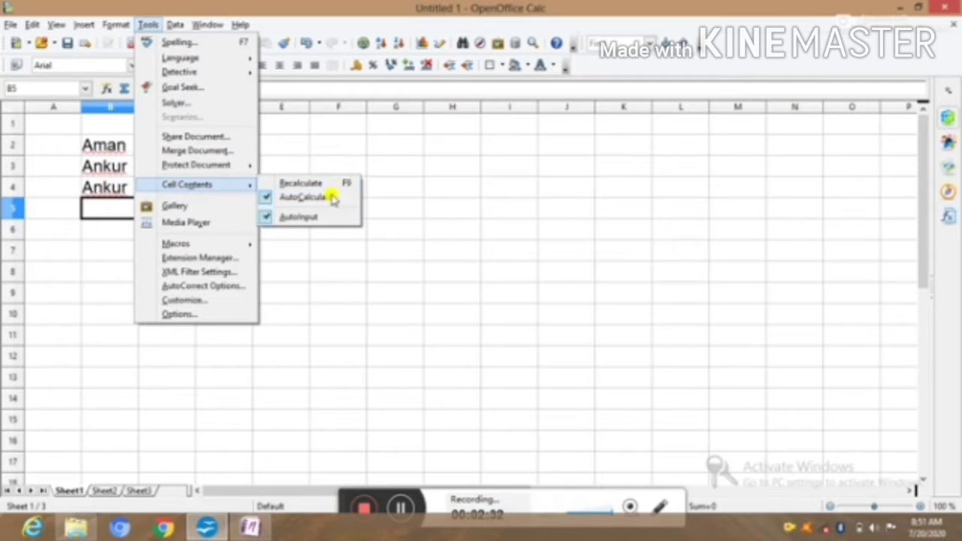
pyautogui.click(264, 219)
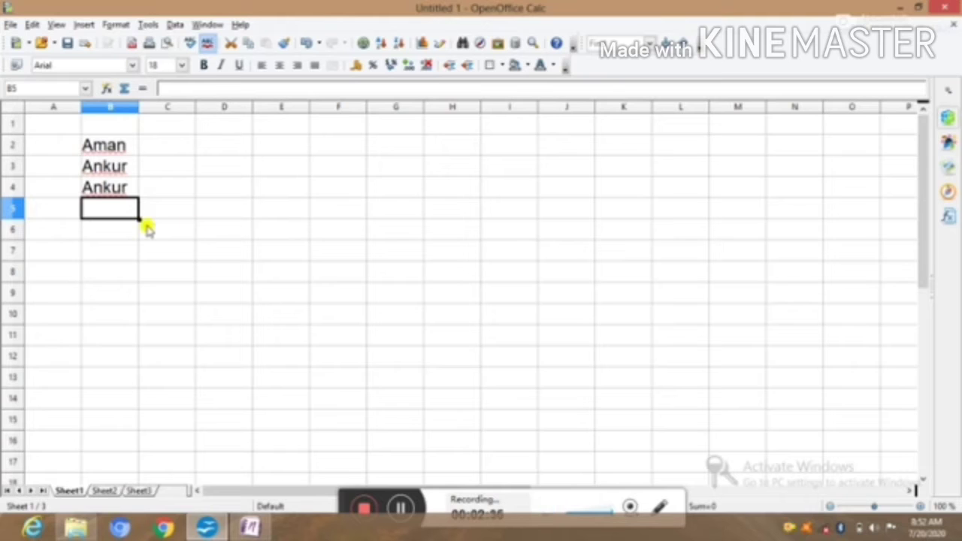
# Type Aman in B5 and Ankur in B6 without automatic completion.
pyautogui.write('A')
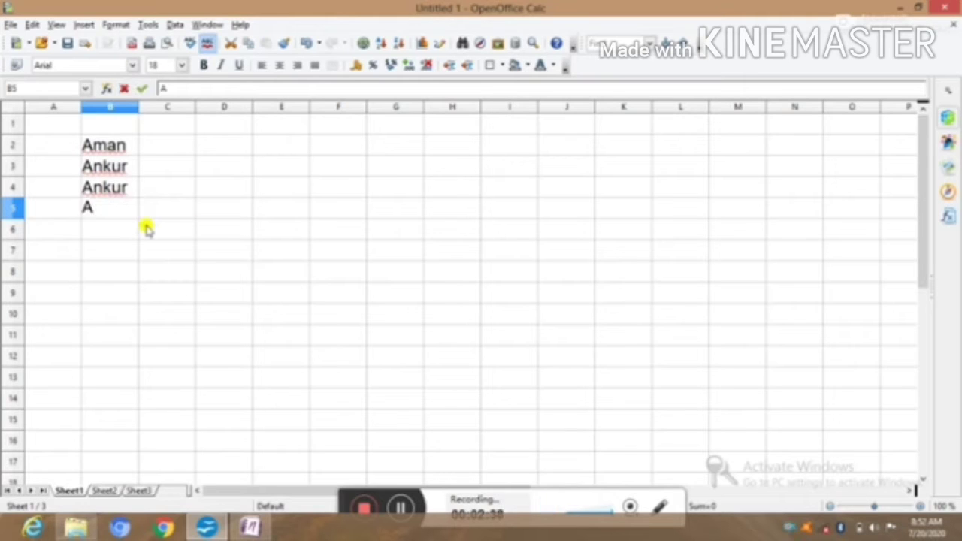
pyautogui.write('man')
pyautogui.press('Return')
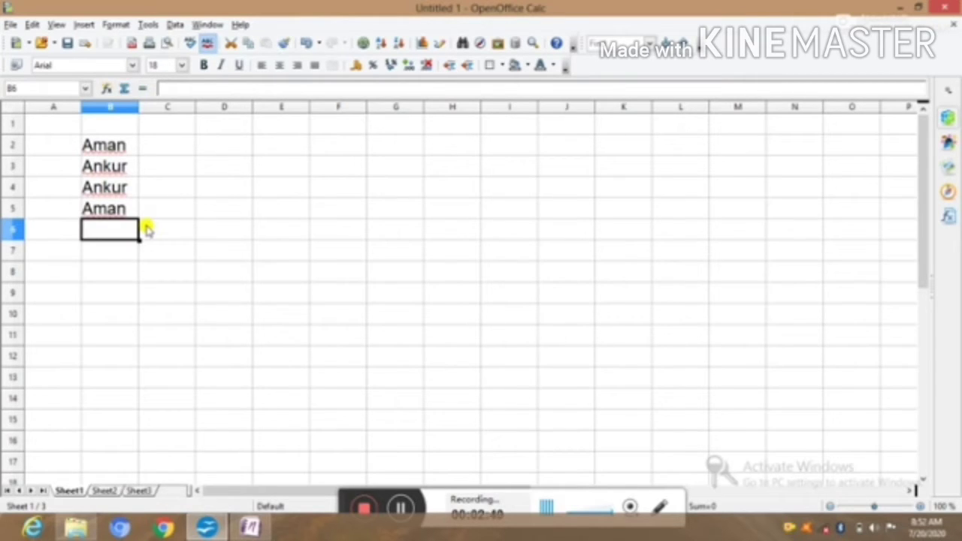
pyautogui.write('A')
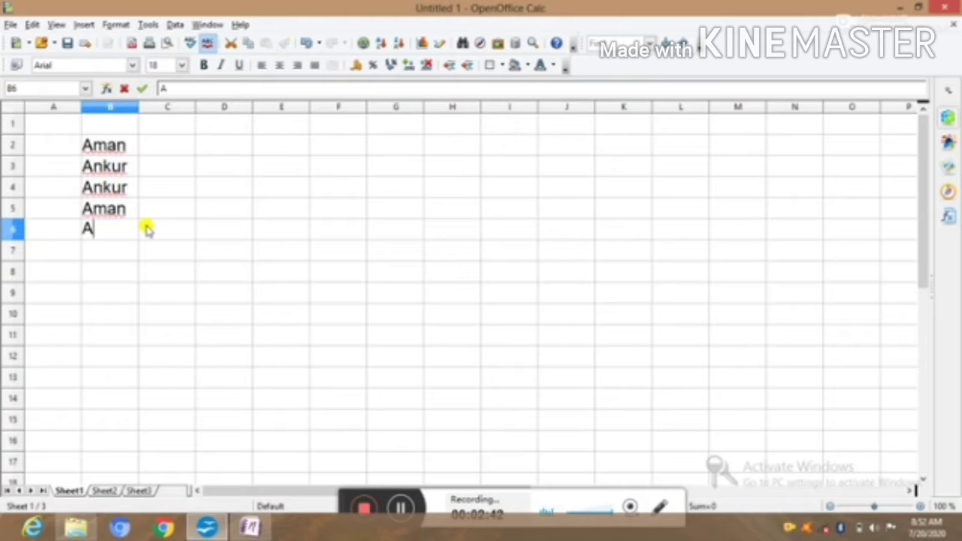
pyautogui.write('nkur')
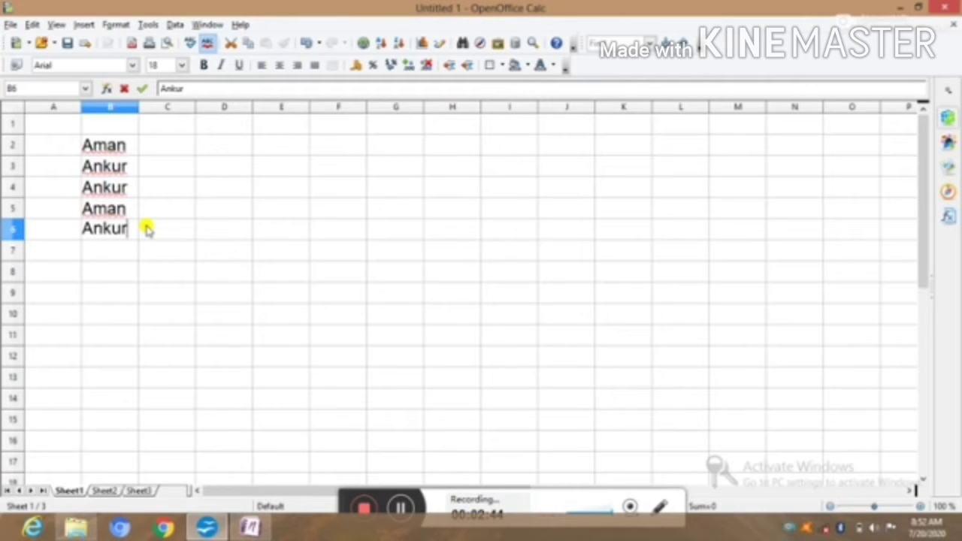
pyautogui.press('Return')
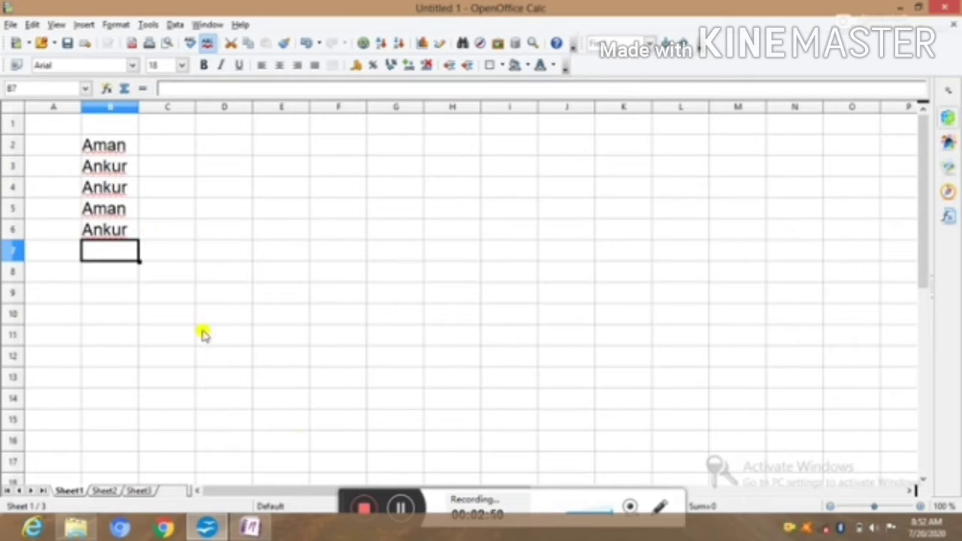
pyautogui.click(402, 509)
pyautogui.click(404, 510)
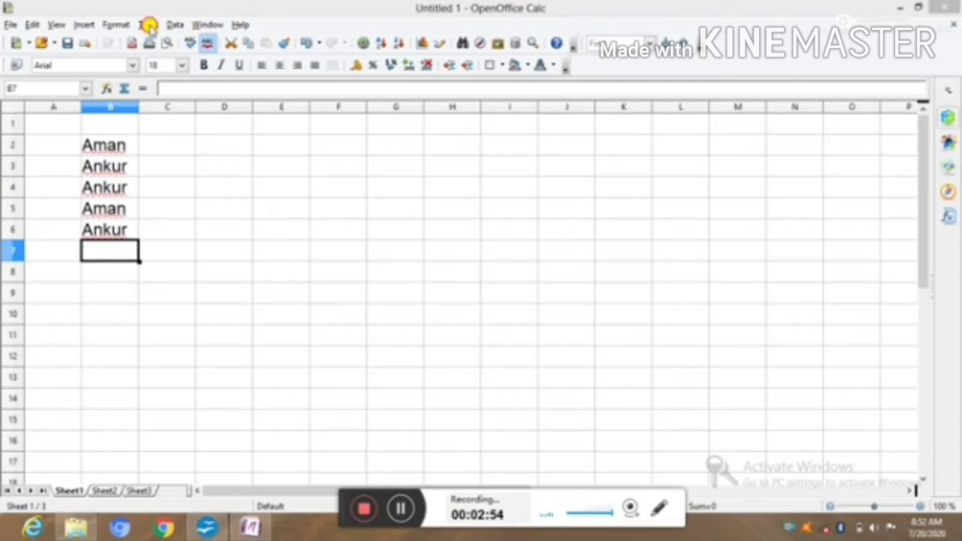
# Turn AutoInput back on and enter Aman in B7.
pyautogui.click(148, 25)
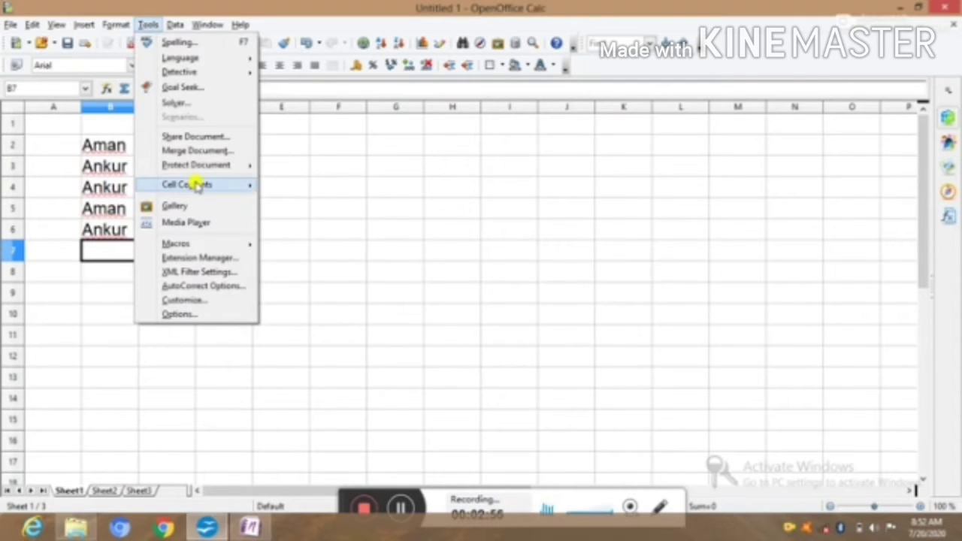
pyautogui.moveTo(196, 186)
pyautogui.click(300, 216)
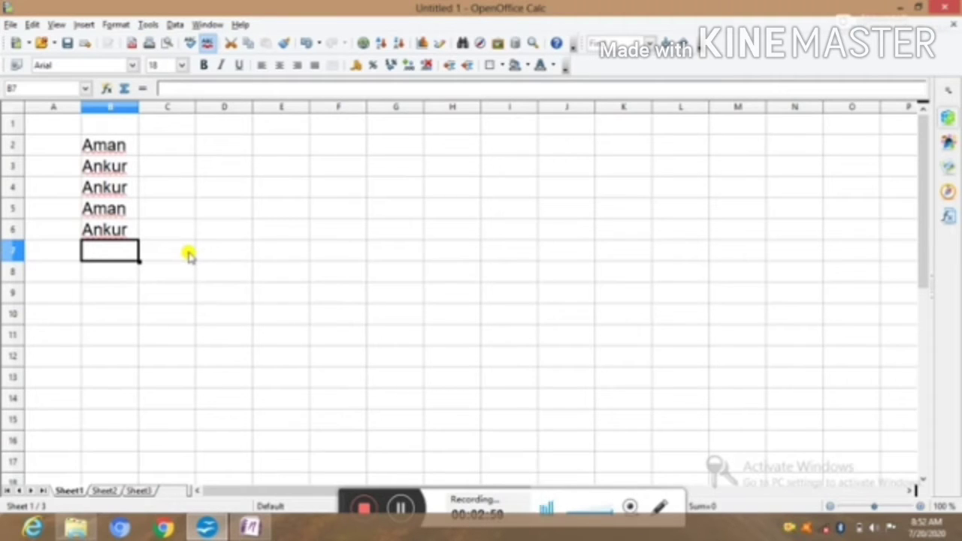
pyautogui.write('A')
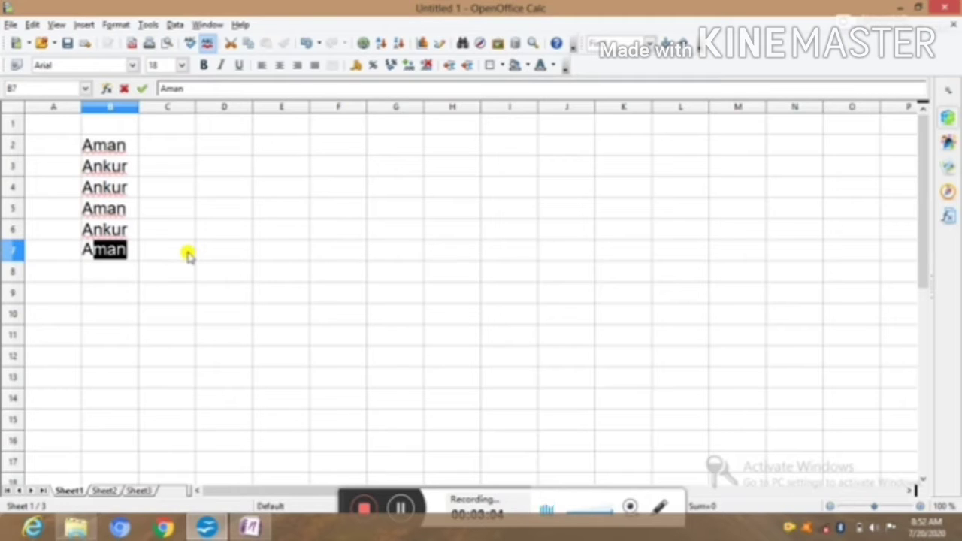
pyautogui.click(143, 297)
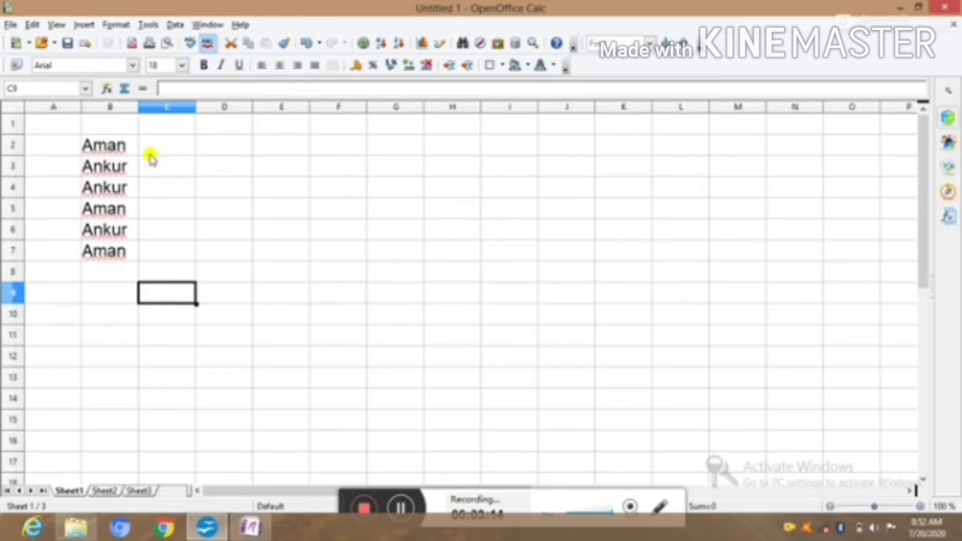
# Review the Cell Contents AutoInput option without changing it, then switch to OneNote.
pyautogui.click(147, 24)
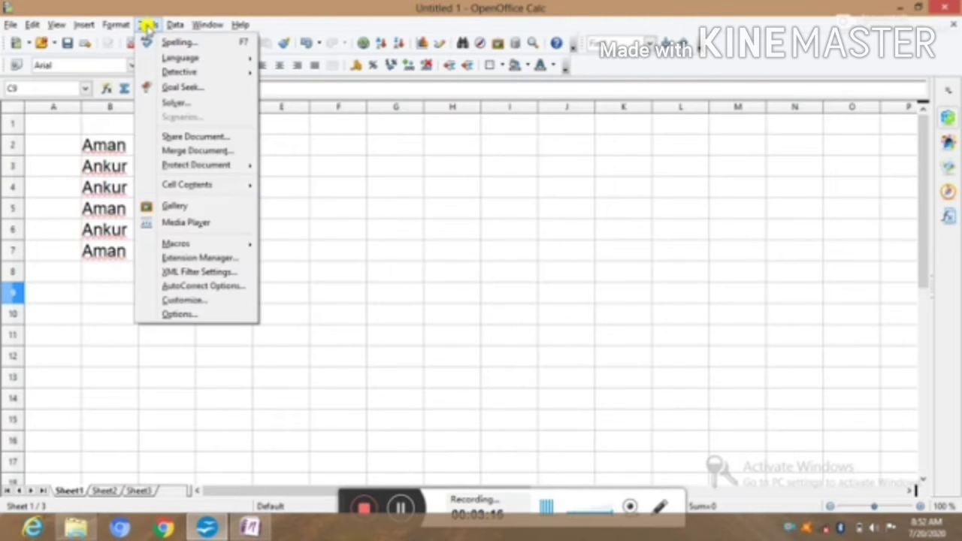
pyautogui.moveTo(197, 186)
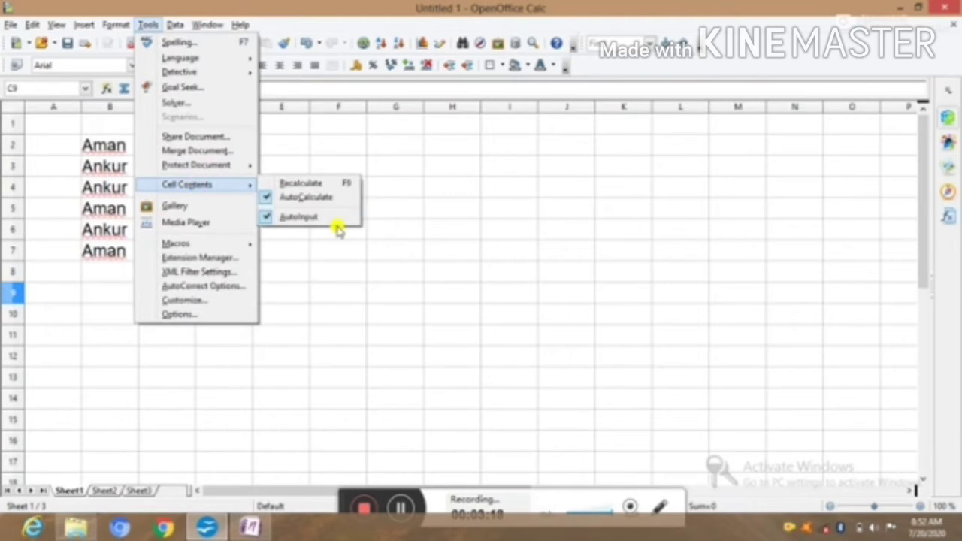
pyautogui.click(374, 310)
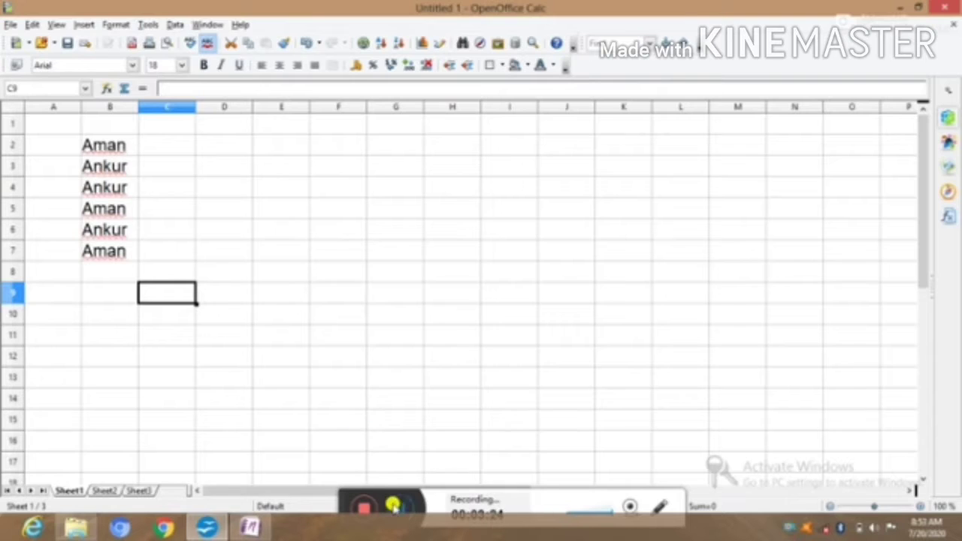
pyautogui.hotkey('alt', 'Tab')
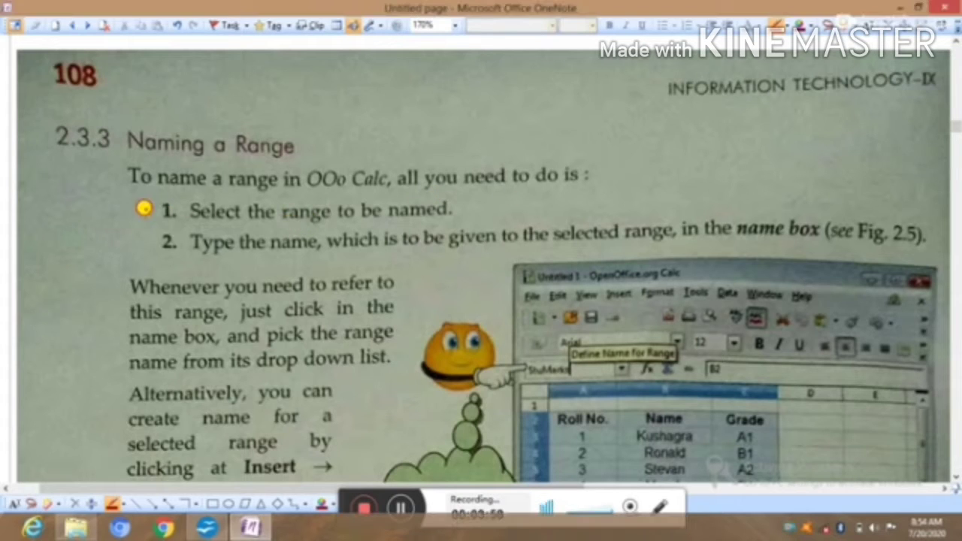
# Tick range-naming steps 1 and 2 in red and underline 'name box'.
pyautogui.moveTo(145, 210); pyautogui.dragTo(195, 192)
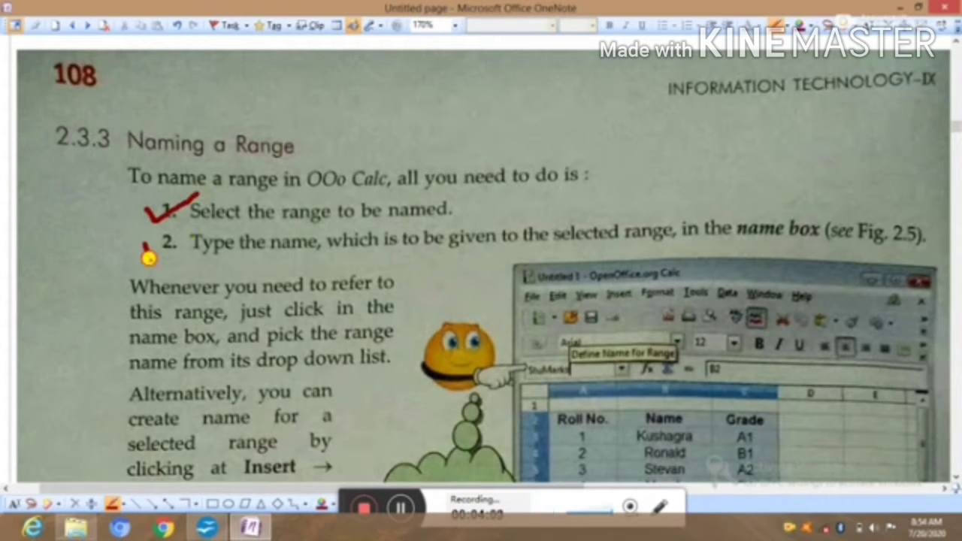
pyautogui.moveTo(144, 244); pyautogui.dragTo(185, 224)
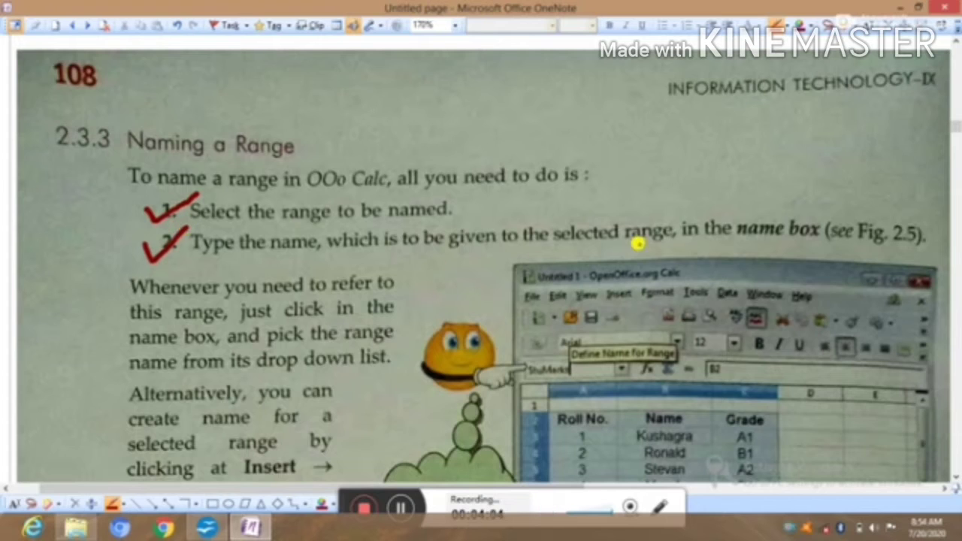
pyautogui.moveTo(740, 239); pyautogui.dragTo(824, 238)
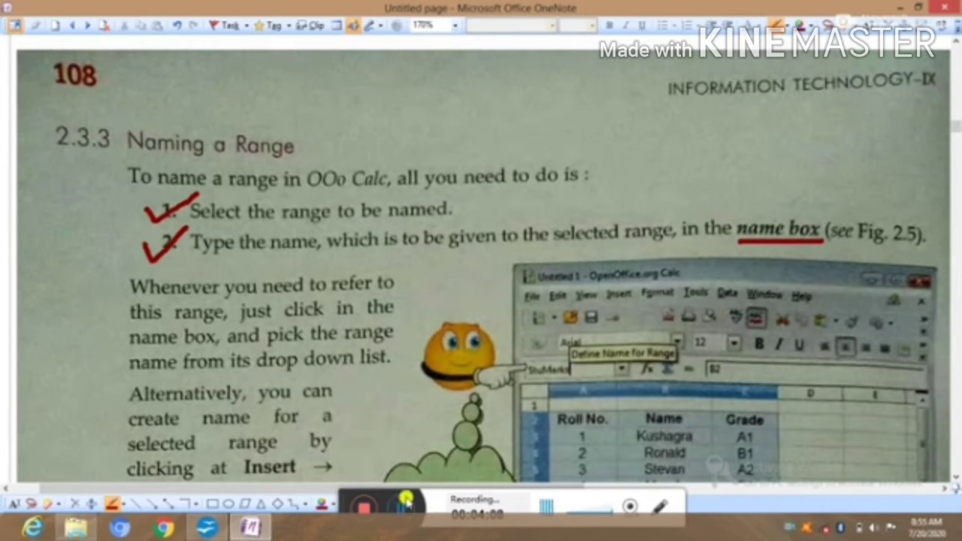
# Dot the words Insert, Names and Define in red, then return to Calc.
pyautogui.scroll(-3, 365, 457)
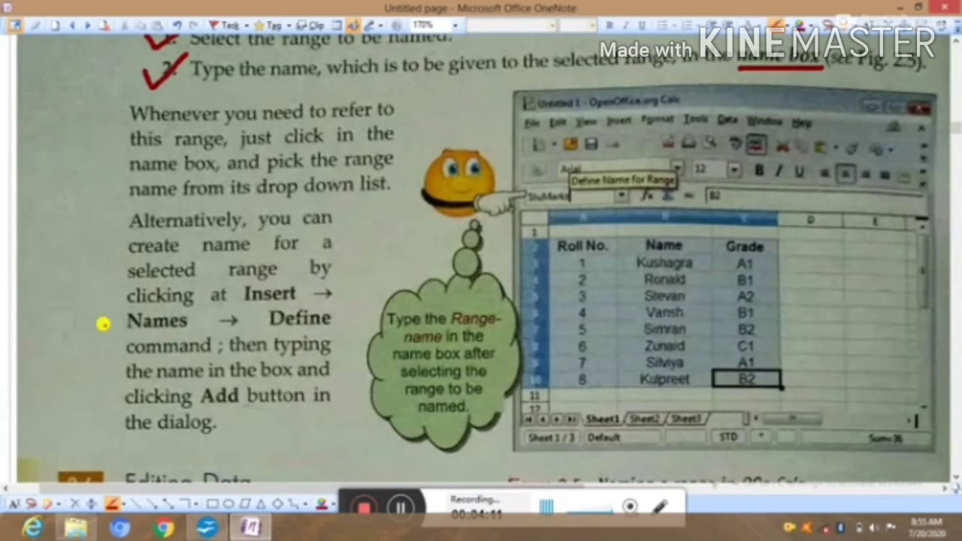
pyautogui.moveTo(110, 308); pyautogui.dragTo(221, 281)
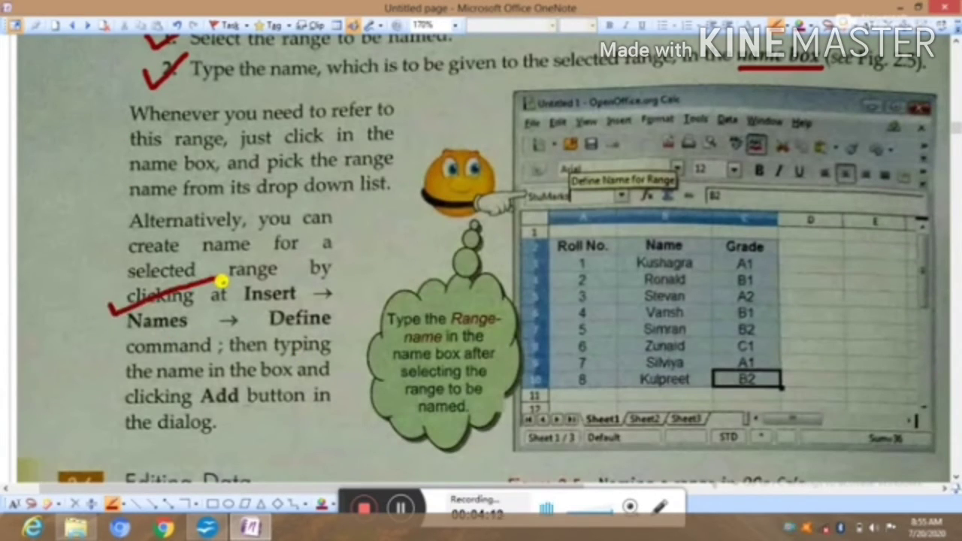
pyautogui.click(156, 335)
pyautogui.click(287, 330)
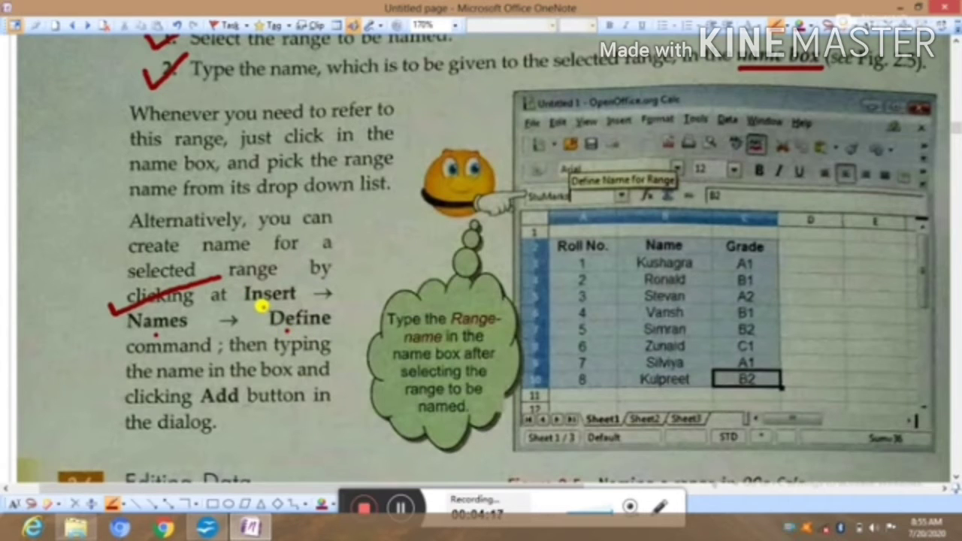
pyautogui.click(263, 307)
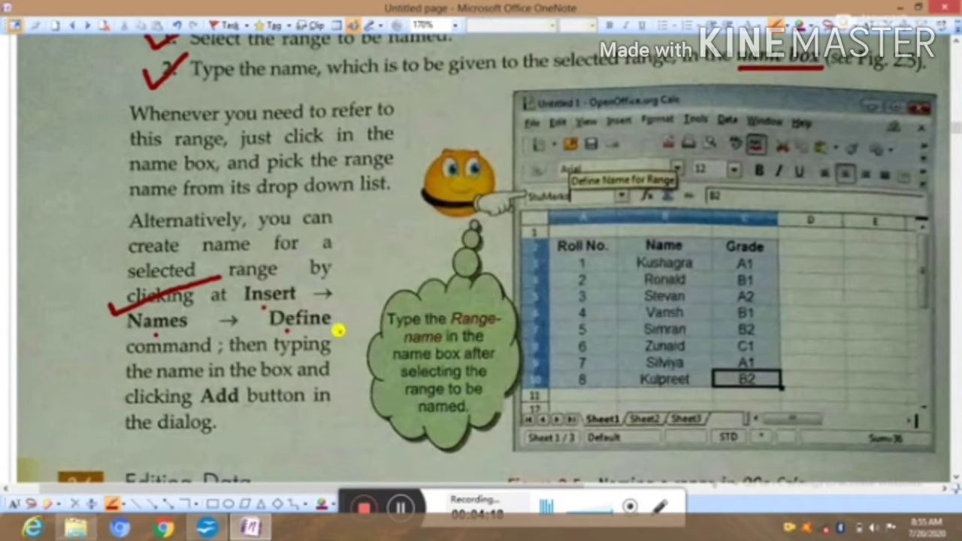
pyautogui.click(400, 509)
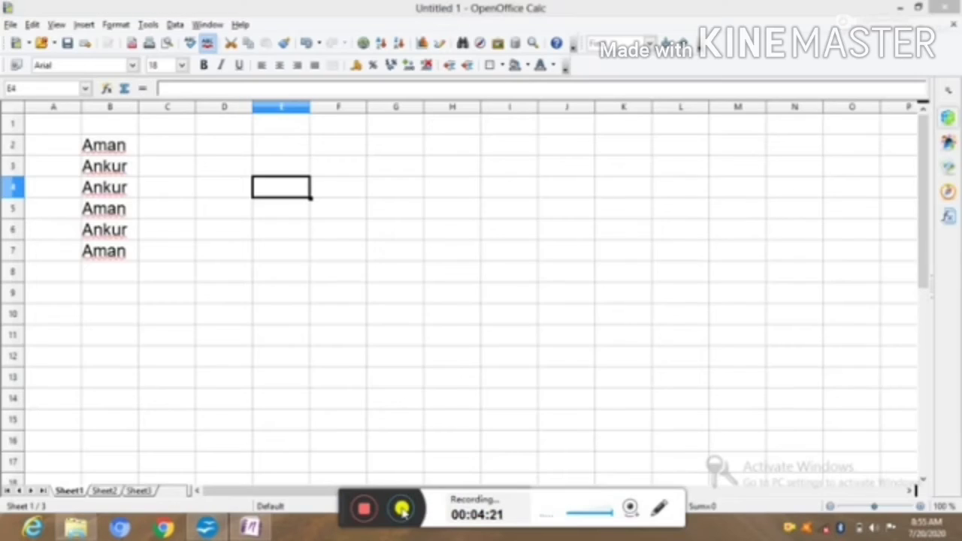
# Enter the marks 45, 65, 48, 95, 75 and 80 in C2:C7.
pyautogui.click(172, 144)
pyautogui.write('=')
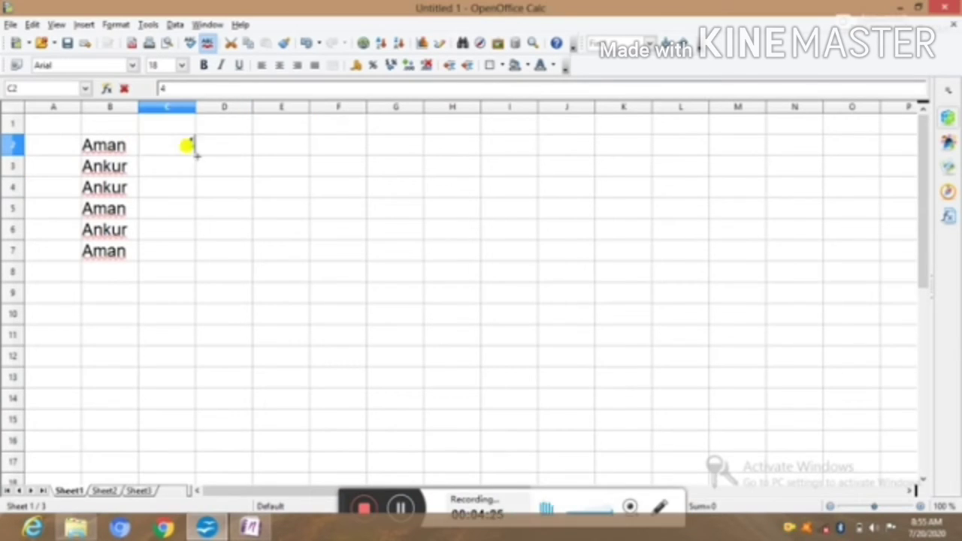
pyautogui.press('Down')
pyautogui.write('65 48 95 75 ')
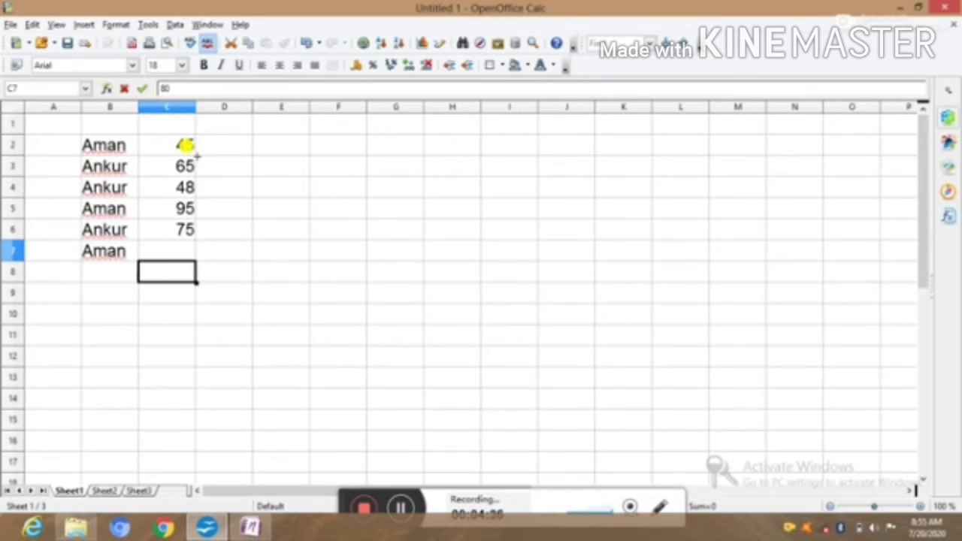
pyautogui.write('80')
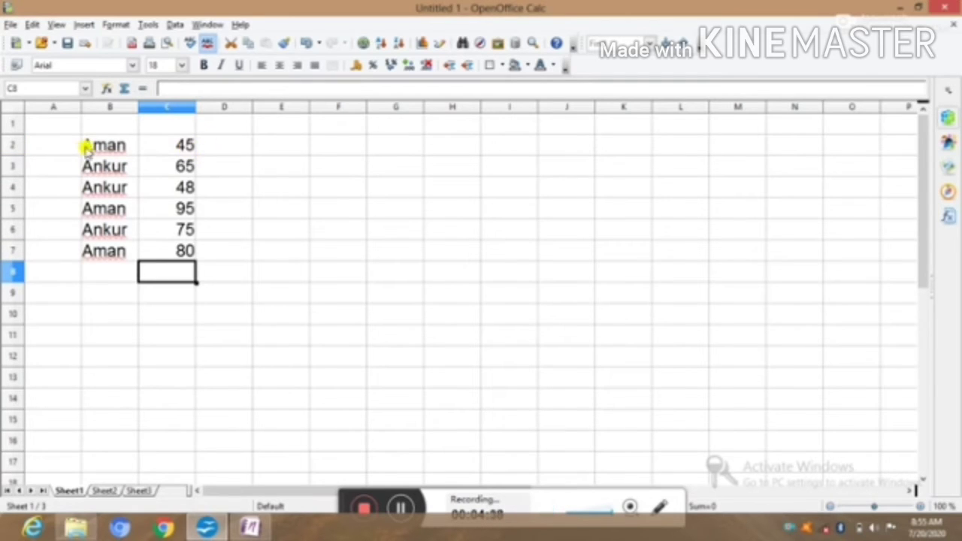
# Select B2:C7 and define it as the range named abc via Insert > Names > Define.
pyautogui.click(92, 146)
pyautogui.moveTo(96, 147); pyautogui.dragTo(168, 250)
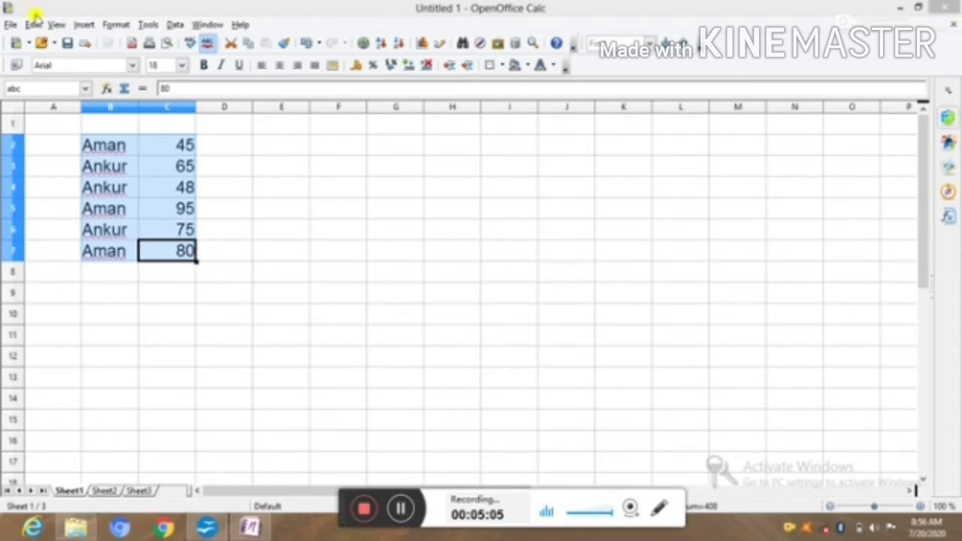
pyautogui.click(85, 25)
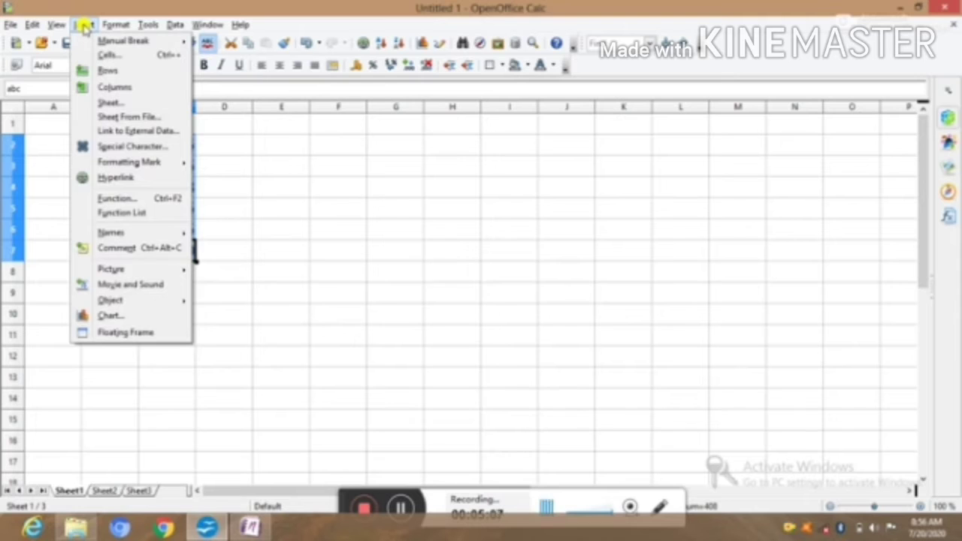
pyautogui.moveTo(132, 236)
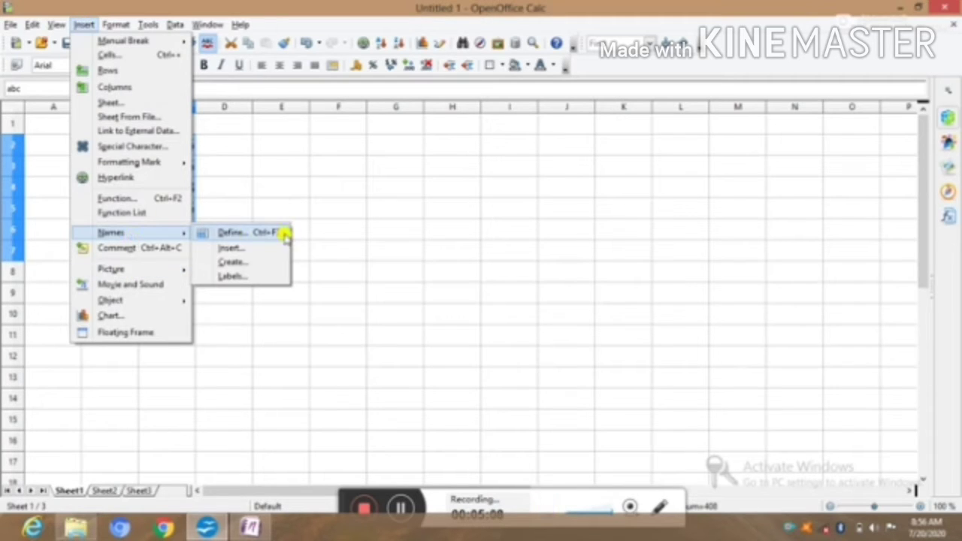
pyautogui.click(248, 232)
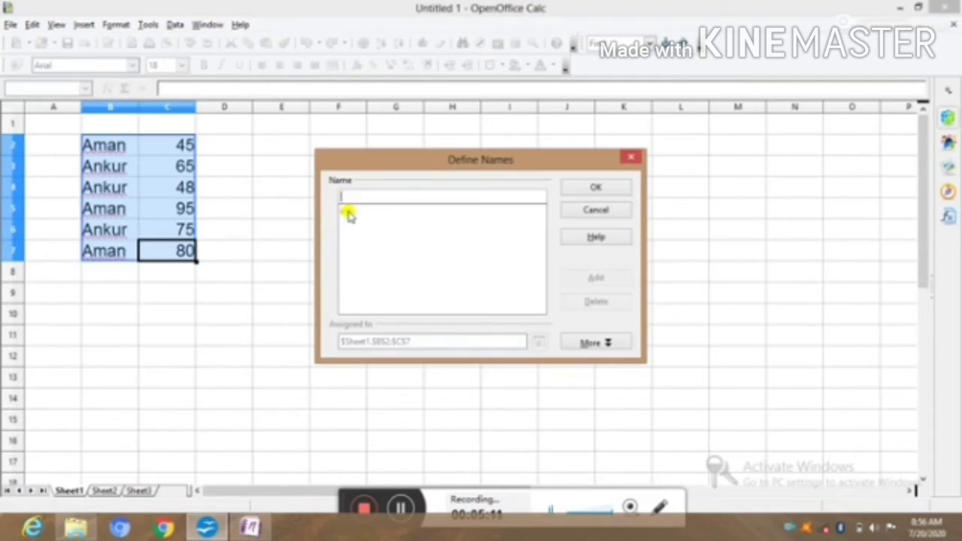
pyautogui.write('abc')
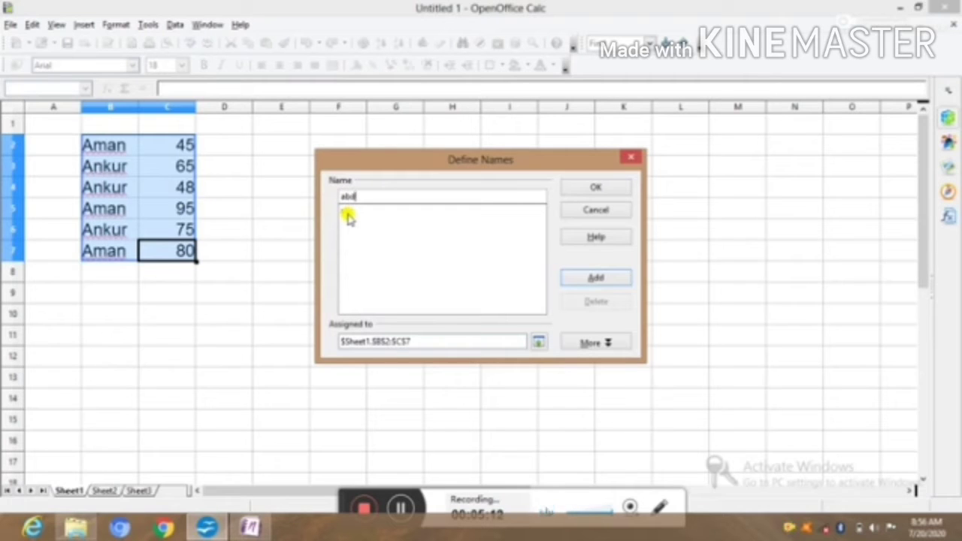
pyautogui.press('Return')
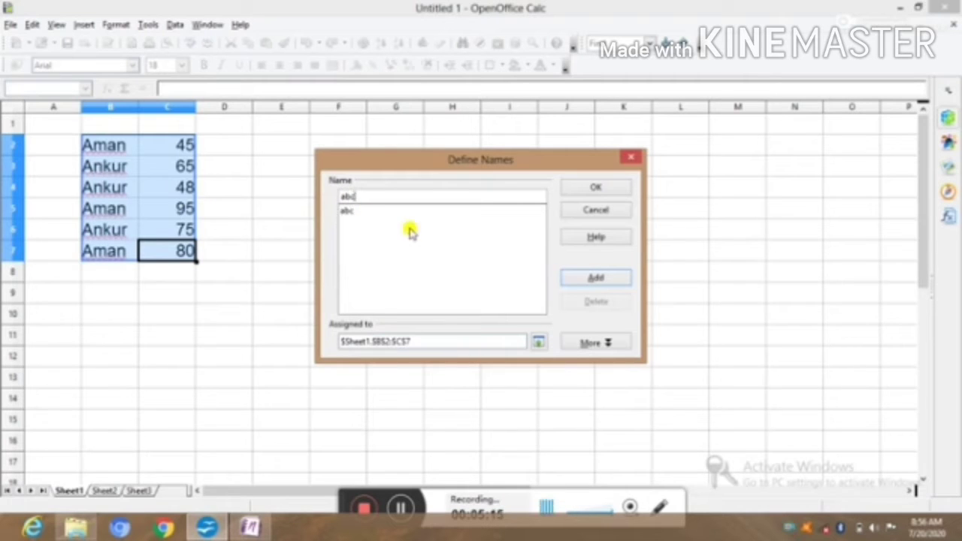
pyautogui.click(601, 189)
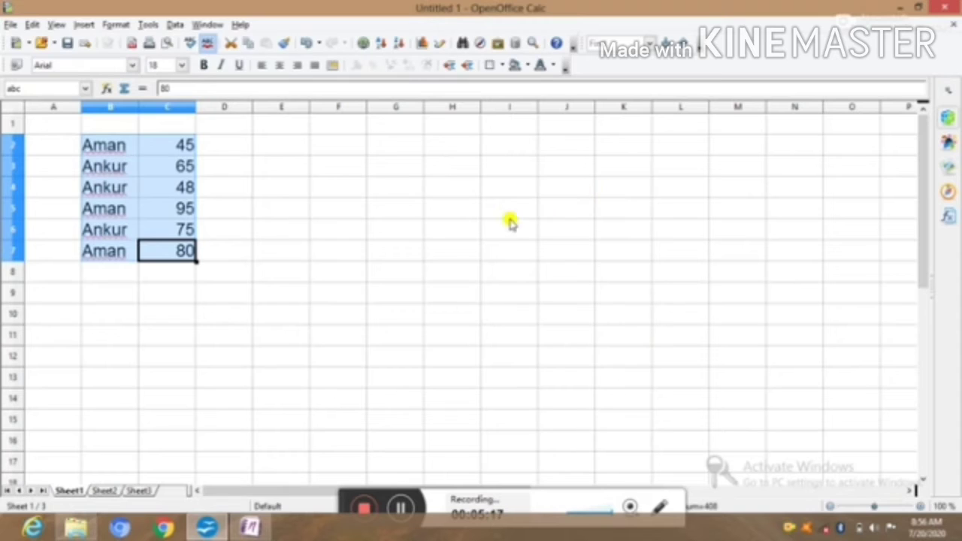
pyautogui.click(214, 337)
# Enter the heading Sr.No. in cell A100.
pyautogui.scroll(-6, 222, 335)
pyautogui.scroll(-5, 225, 332)
pyautogui.scroll(-7, 185, 350)
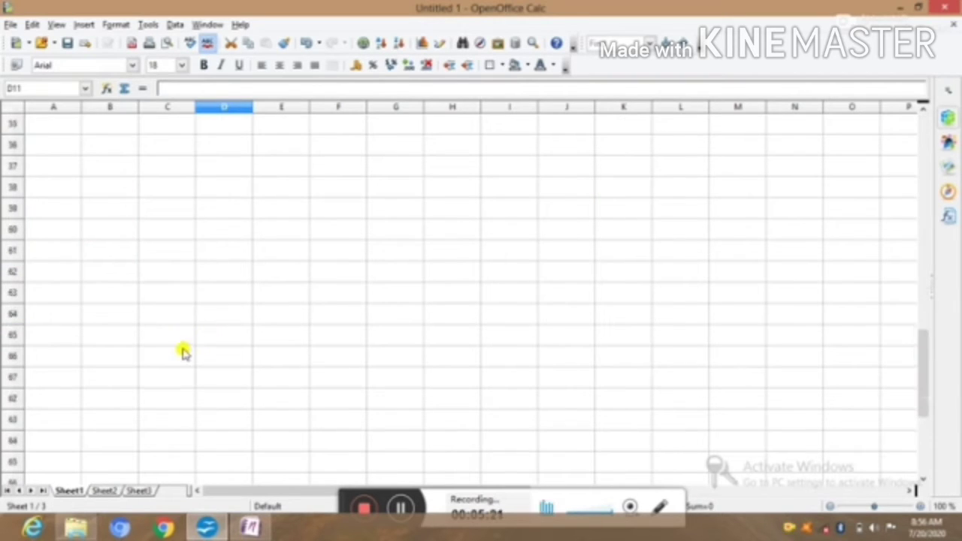
pyautogui.scroll(-6, 208, 382)
pyautogui.click(208, 379)
pyautogui.scroll(-5, 70, 415)
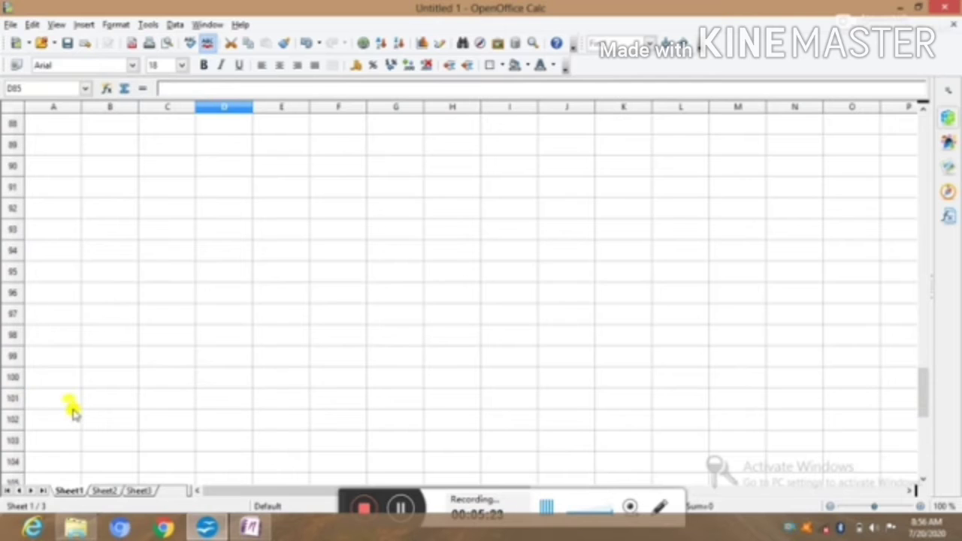
pyautogui.click(63, 380)
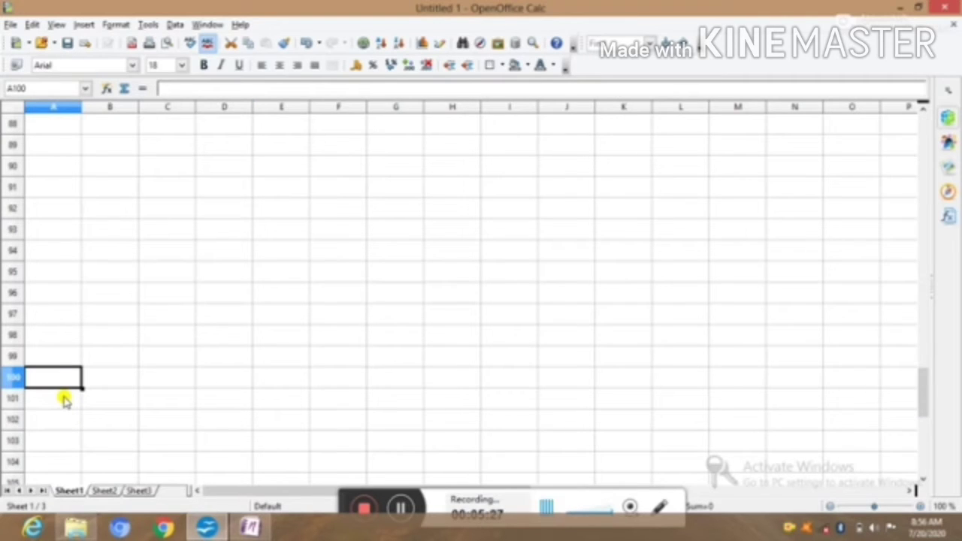
pyautogui.write('S')
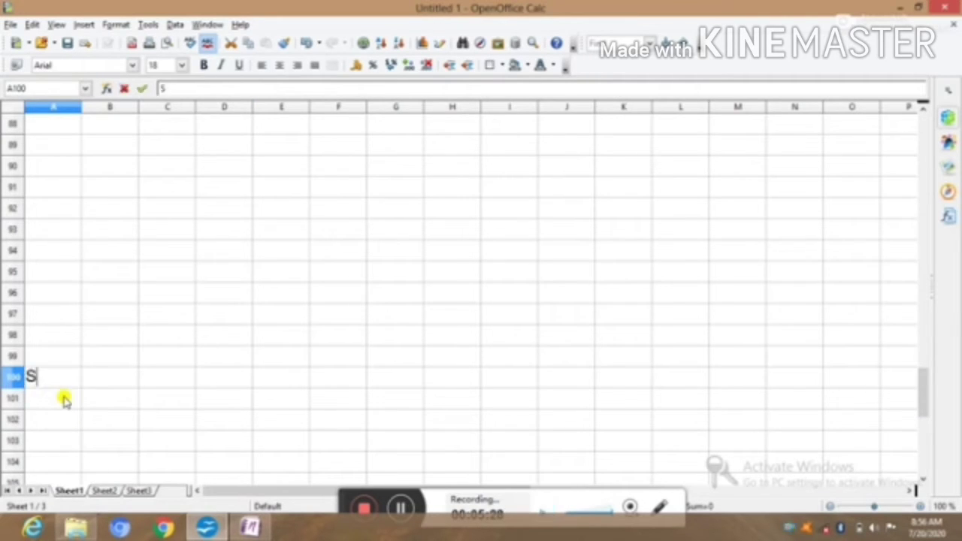
pyautogui.write('r.No.')
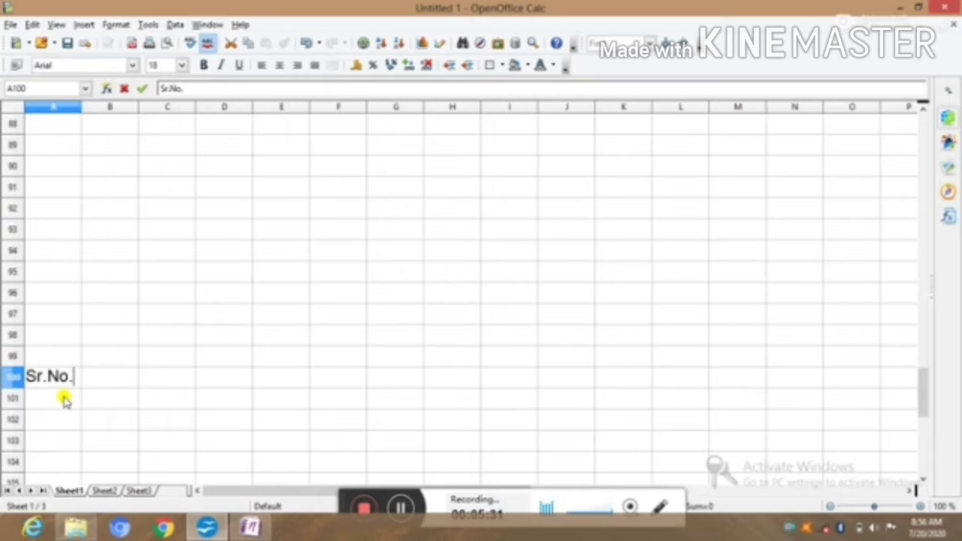
pyautogui.press('Return')
# Enter the heading Name in B100 and save the spreadsheet.
pyautogui.press('Right')
pyautogui.press('Up')
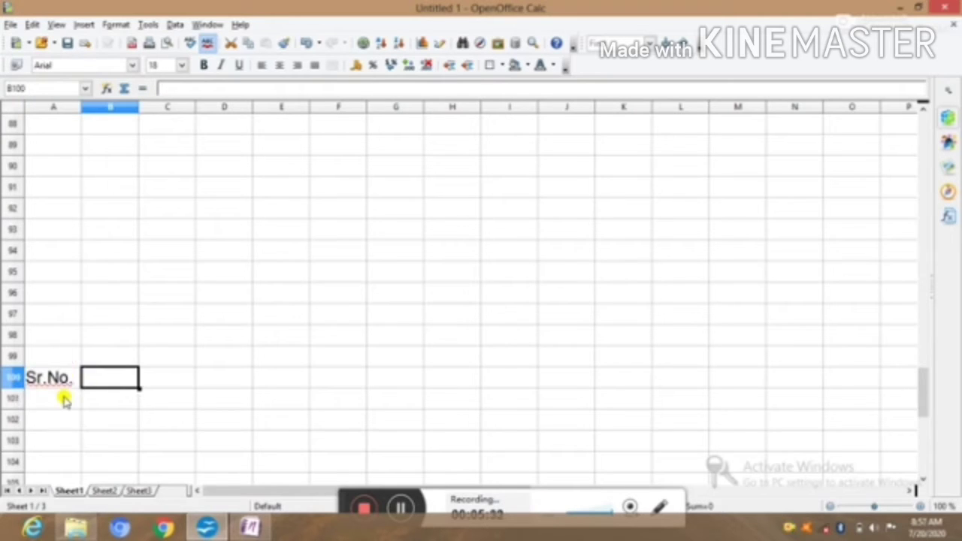
pyautogui.write('Name')
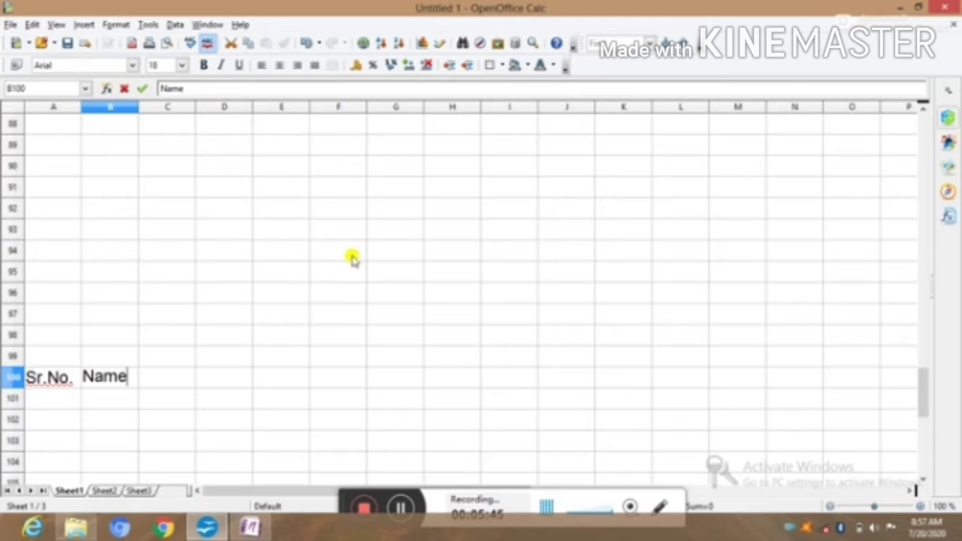
pyautogui.hotkey('ctrl', 's')
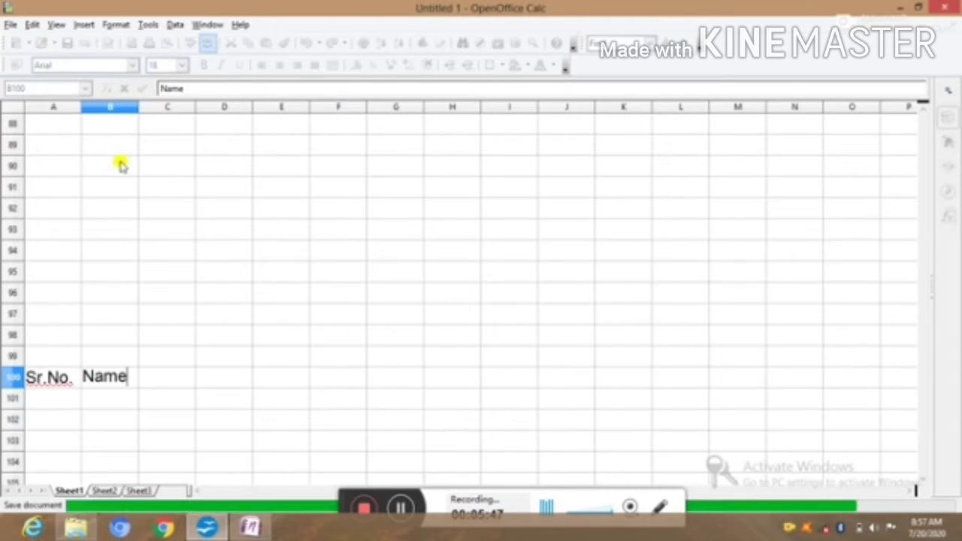
pyautogui.click(170, 376)
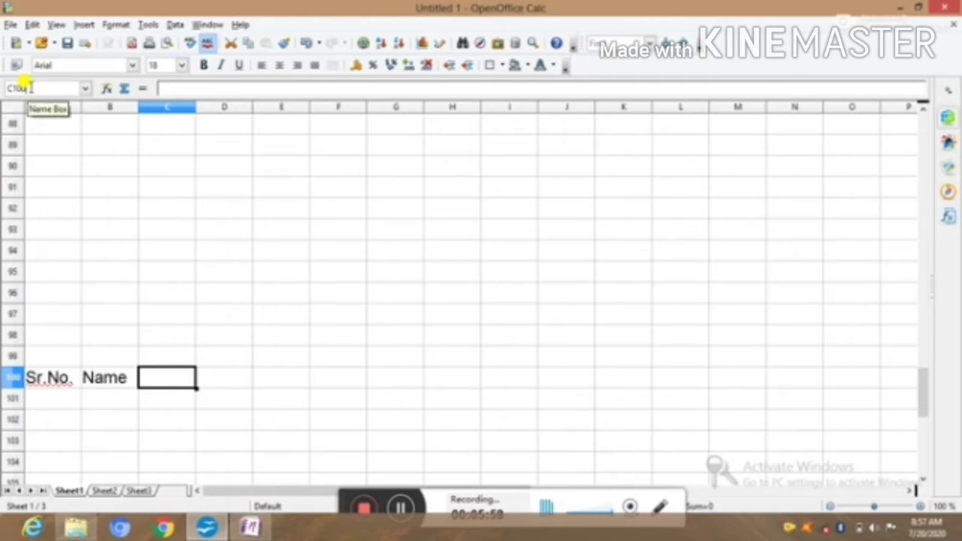
# Type abc in the Name Box to select the named range B2:C7, then deselect it at C8.
pyautogui.click(31, 88)
pyautogui.write('C')
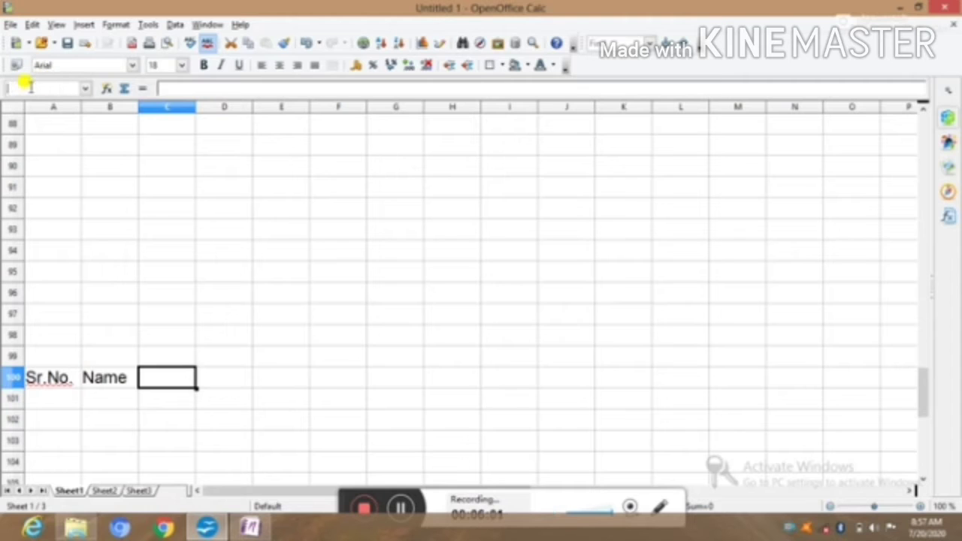
pyautogui.write('abc')
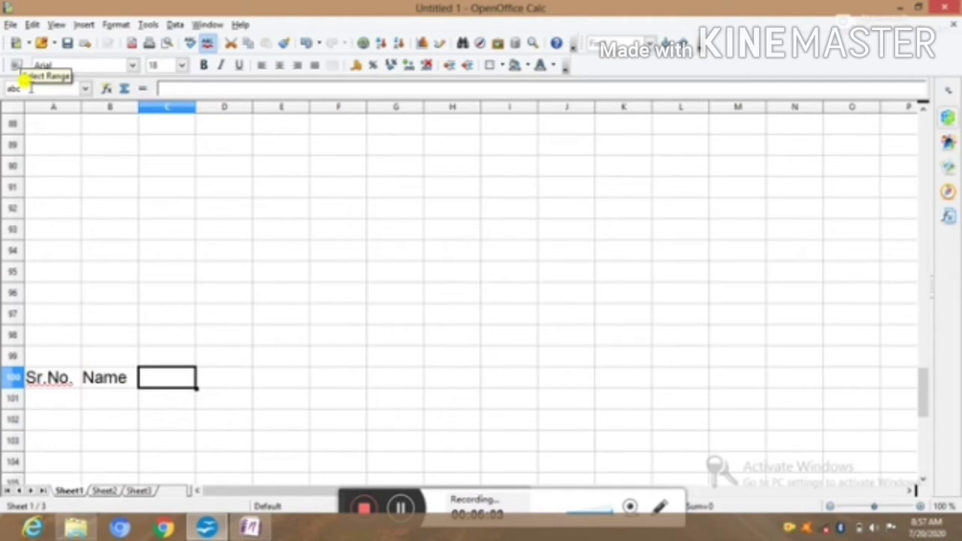
pyautogui.press('Return')
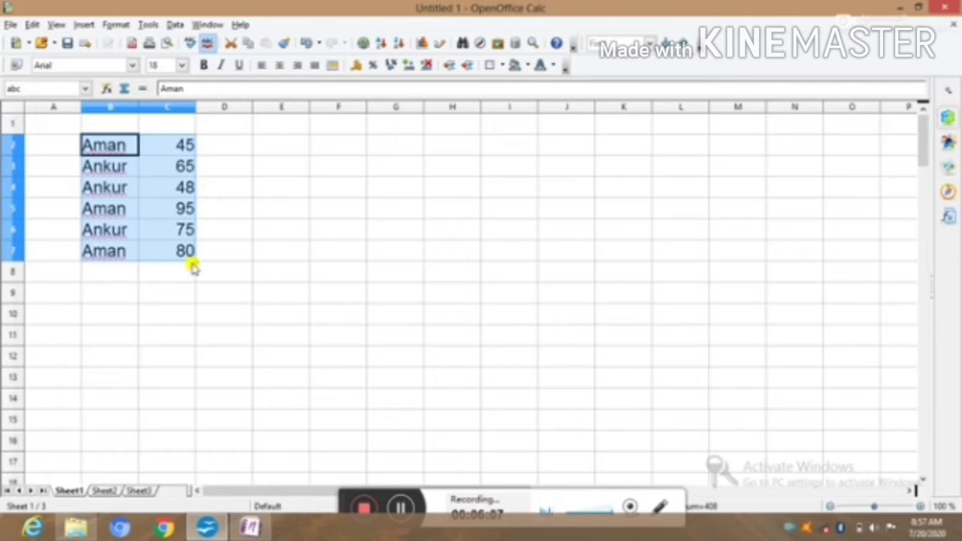
pyautogui.click(167, 277)
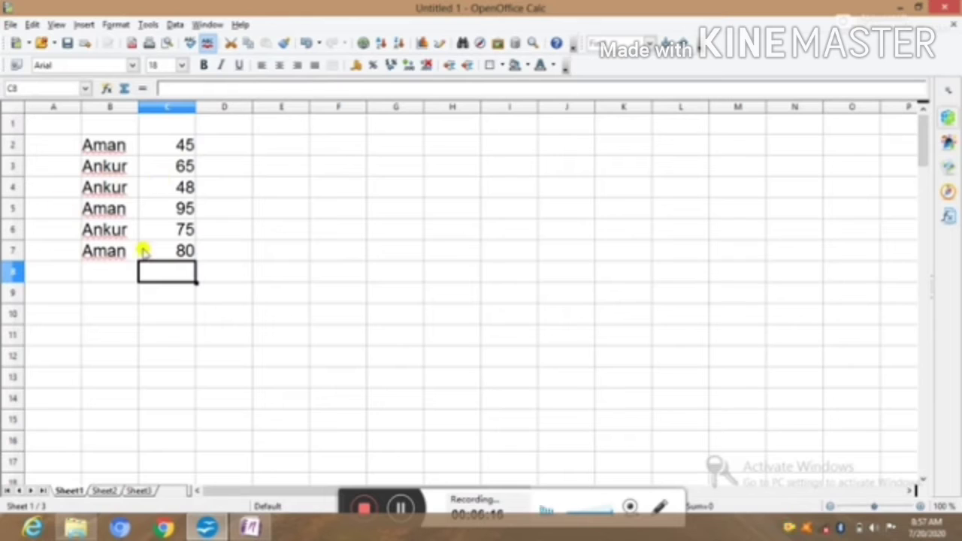
pyautogui.scroll(-2, 139, 272)
pyautogui.scroll(-3, 143, 297)
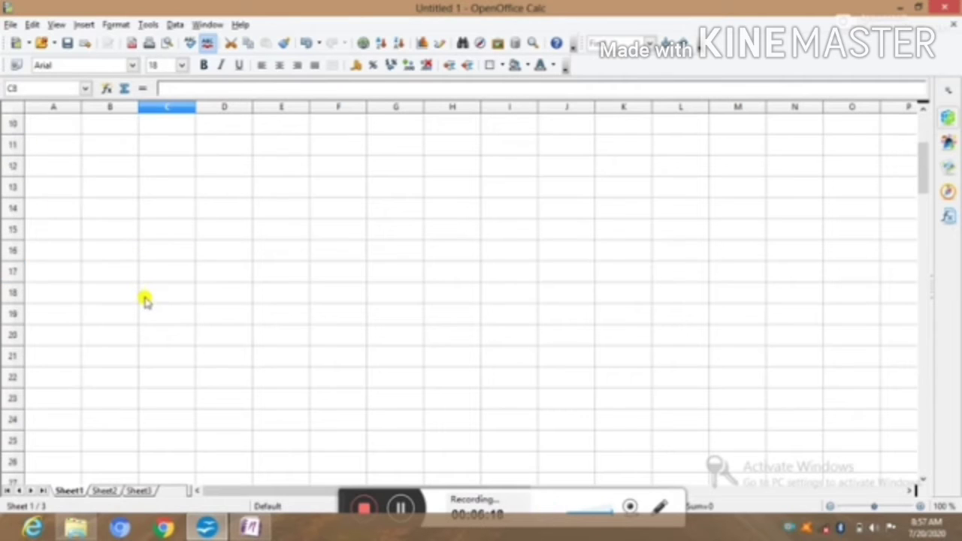
pyautogui.scroll(-2, 334, 320)
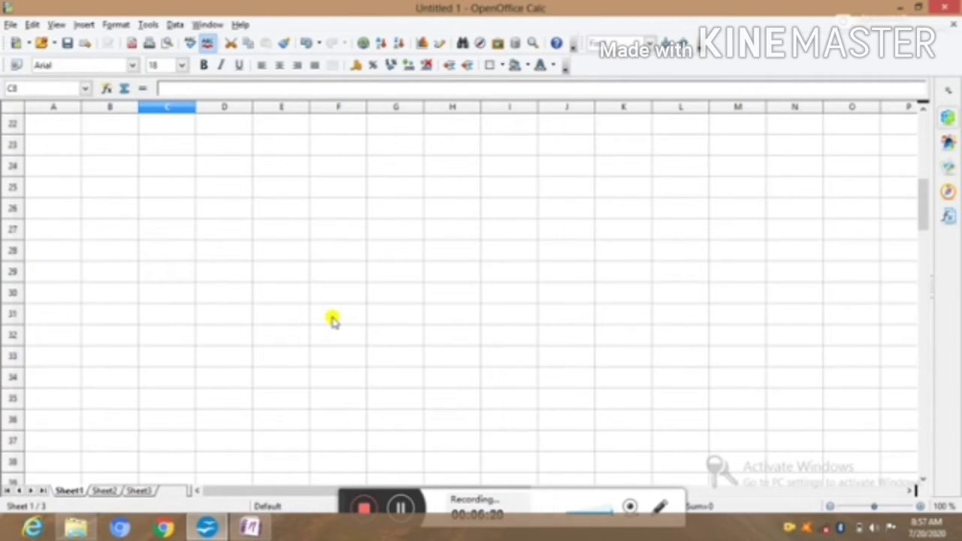
pyautogui.scroll(-2, 333, 319)
pyautogui.scroll(-1, 333, 319)
pyautogui.scroll(-1, 332, 320)
pyautogui.scroll(3, 331, 320)
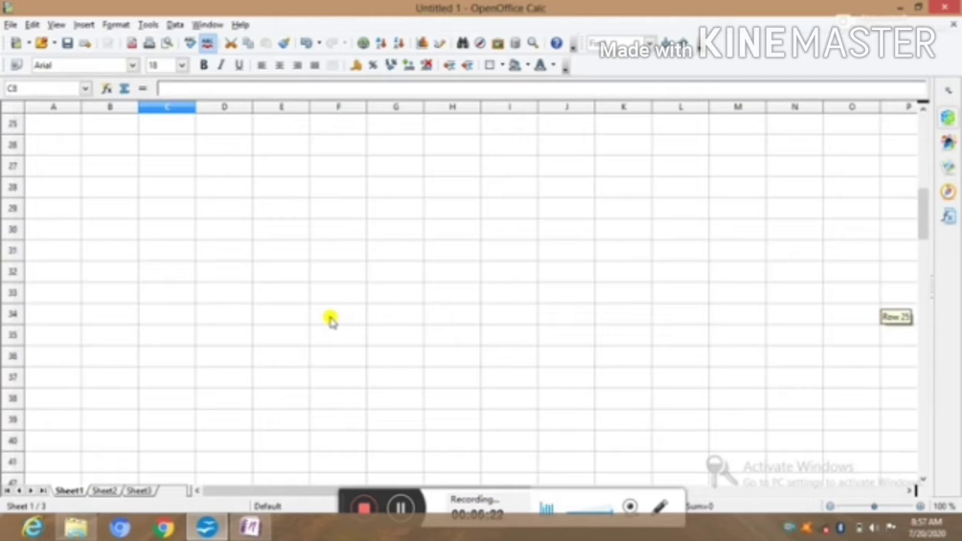
pyautogui.scroll(-2, 331, 320)
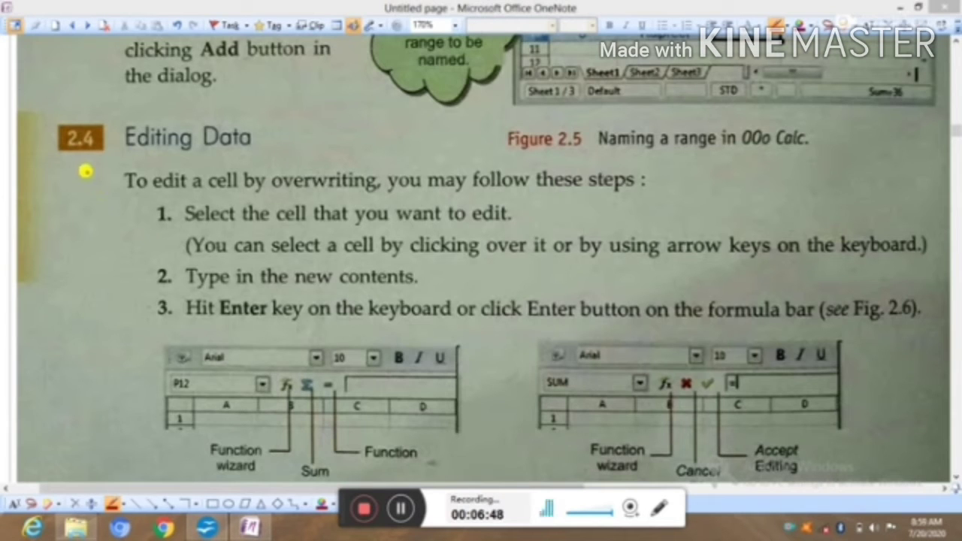
# Dot the words Editing, cell, new, or and click in red, then return to Calc.
pyautogui.click(136, 151)
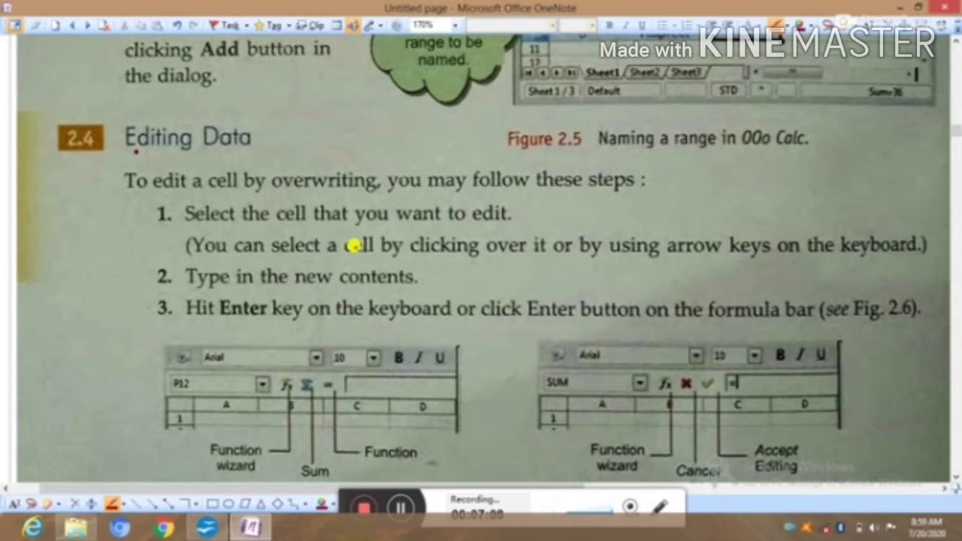
pyautogui.click(277, 224)
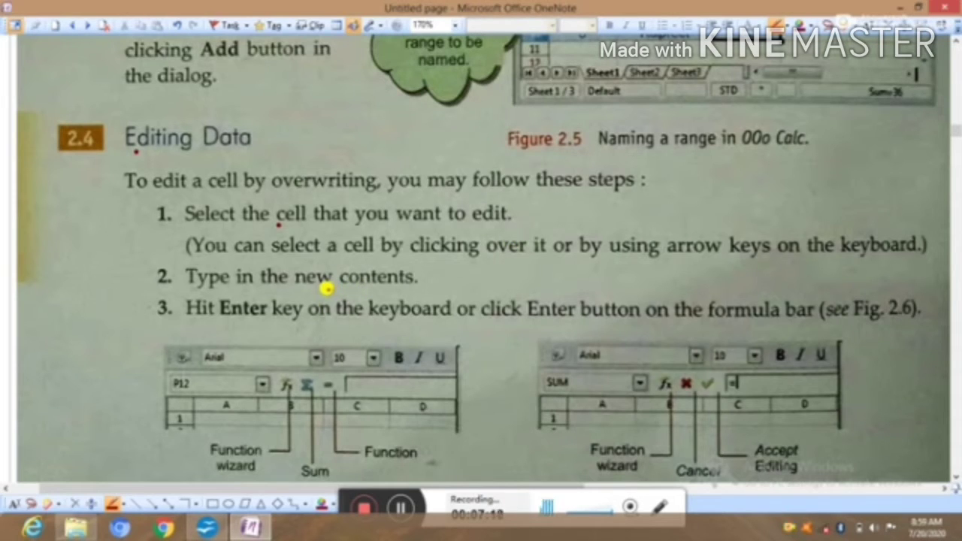
pyautogui.click(331, 288)
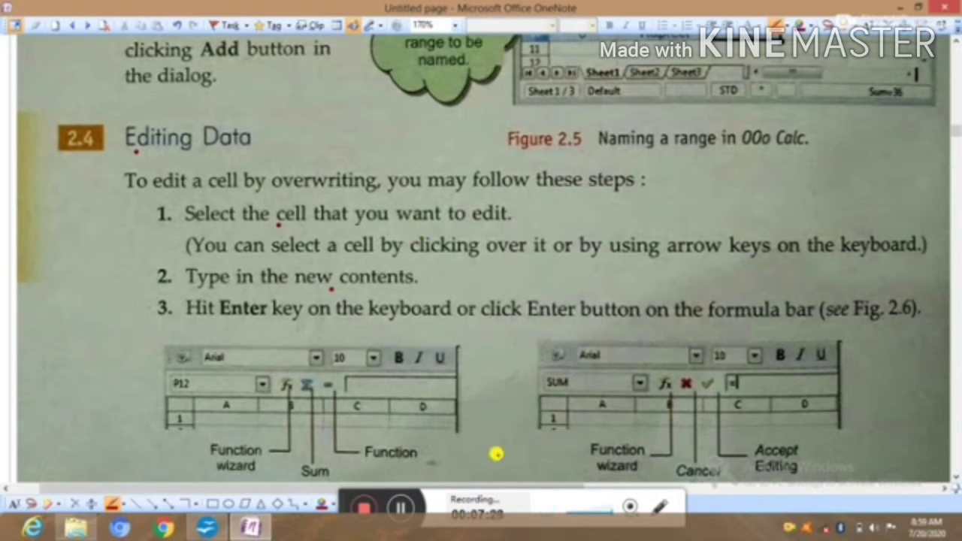
pyautogui.click(453, 322)
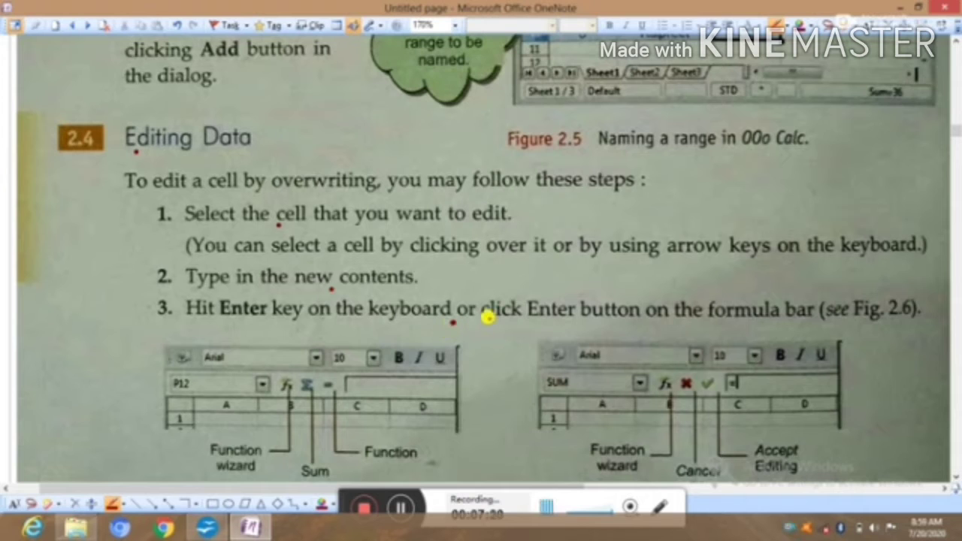
pyautogui.click(489, 317)
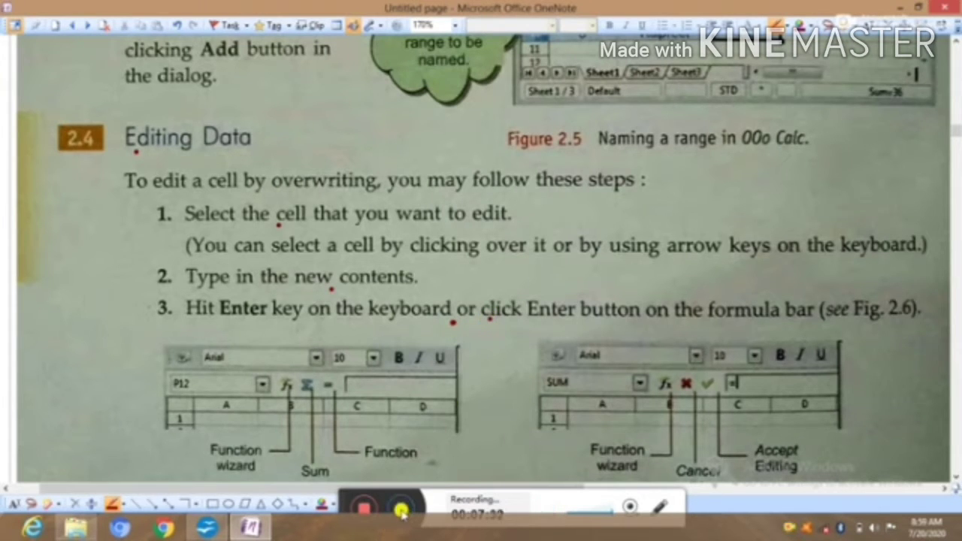
pyautogui.click(207, 528)
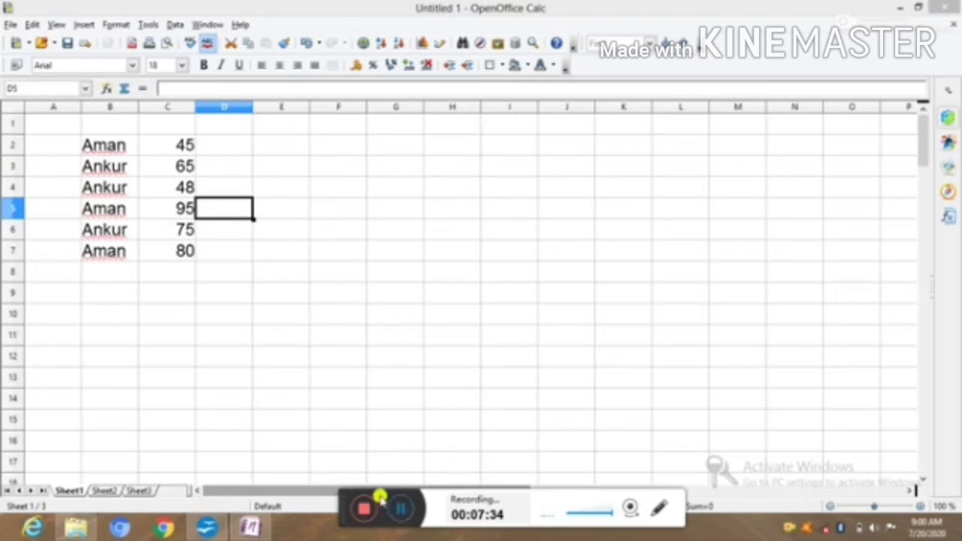
# Replace the name in B4 with Sumit.
pyautogui.click(403, 510)
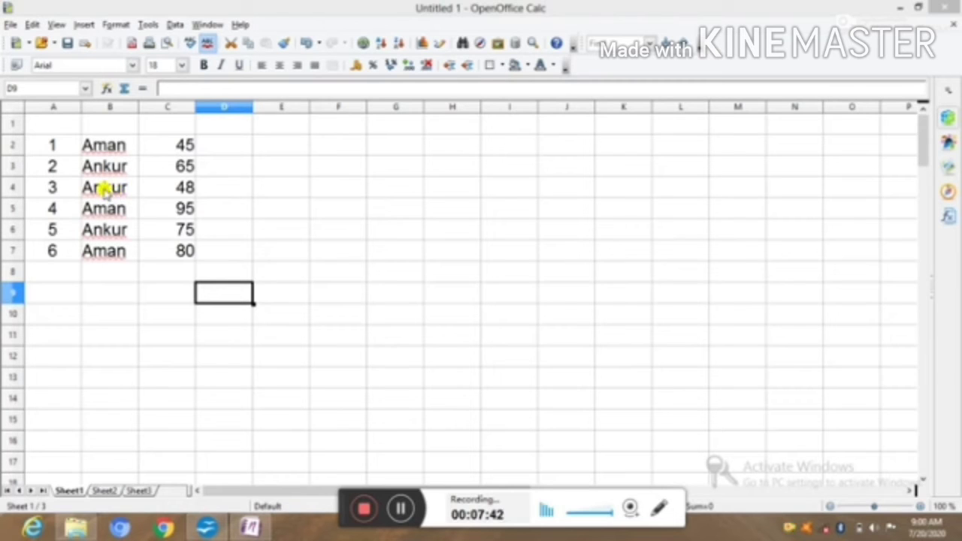
pyautogui.click(104, 189)
pyautogui.click(205, 88)
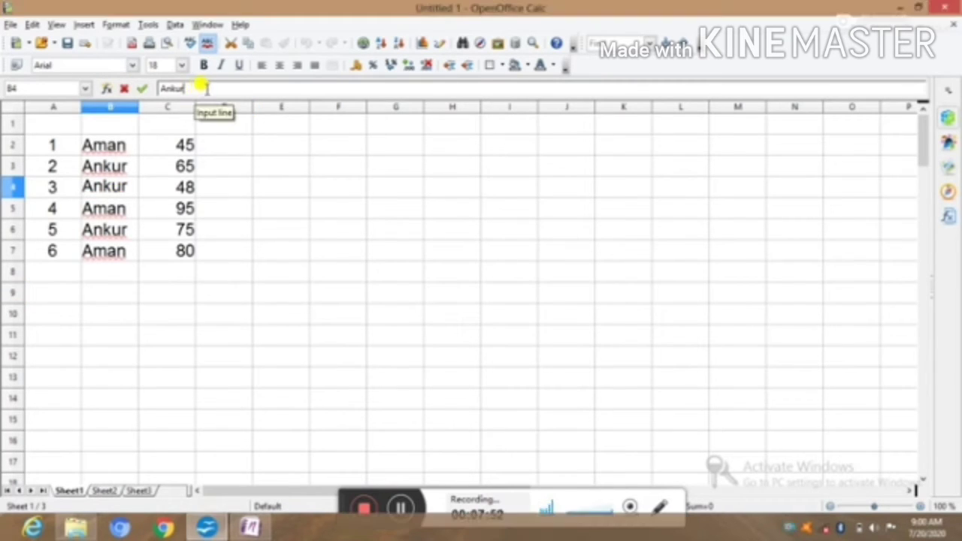
pyautogui.press('BackSpace')
pyautogui.press('BackSpace')
pyautogui.press('BackSpace')
pyautogui.press('BackSpace')
pyautogui.write('S')
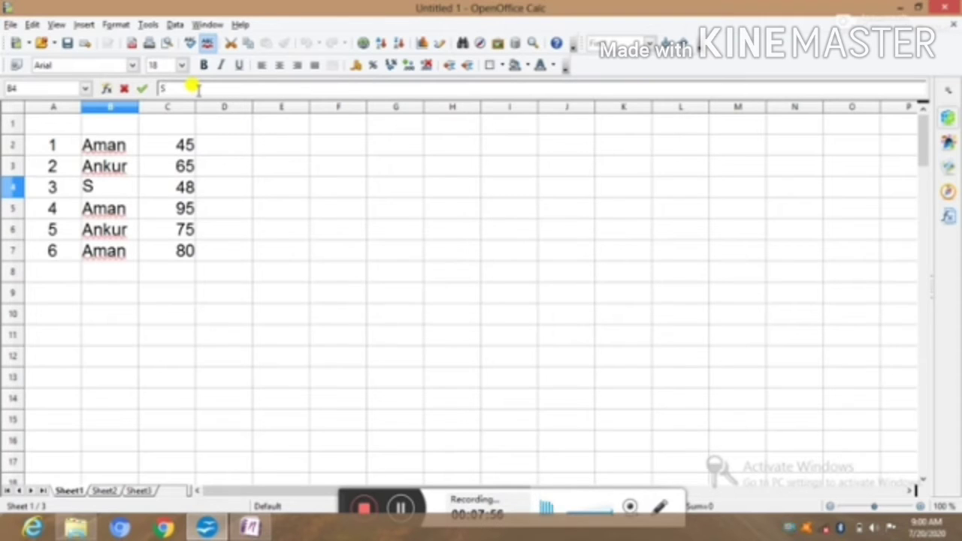
pyautogui.write('umit')
pyautogui.press('Return')
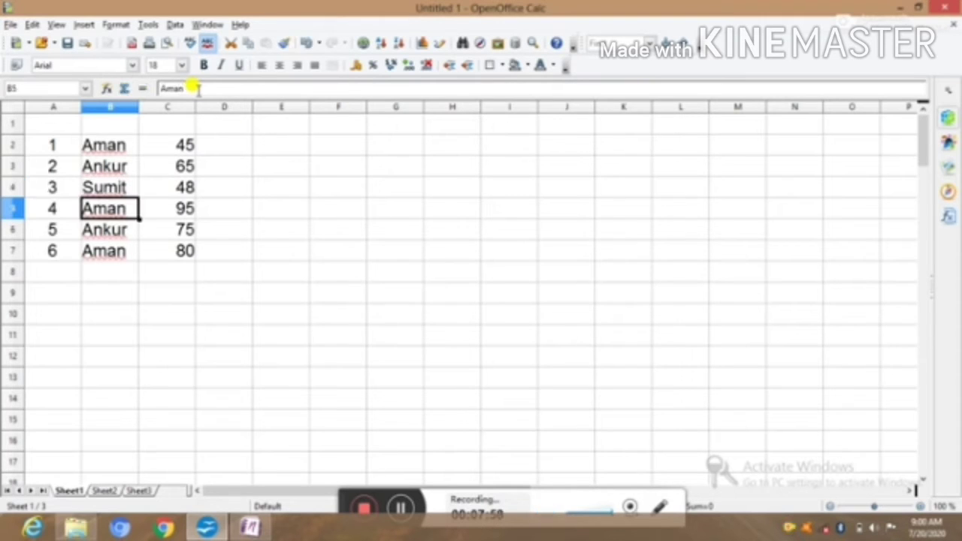
# Replace Aman in B5 with Rajesh.
pyautogui.click(402, 507)
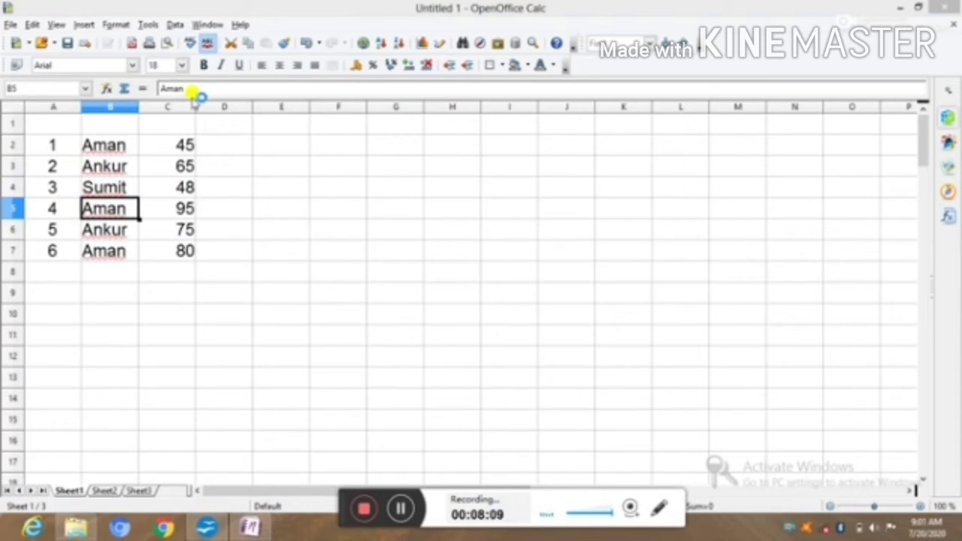
pyautogui.click(189, 89)
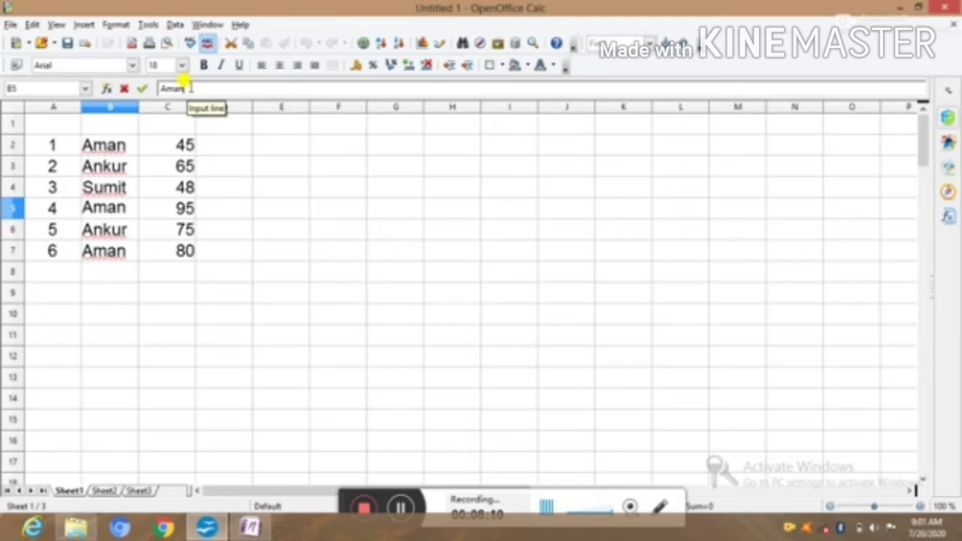
pyautogui.press('BackSpace')
pyautogui.press('BackSpace')
pyautogui.press('BackSpace')
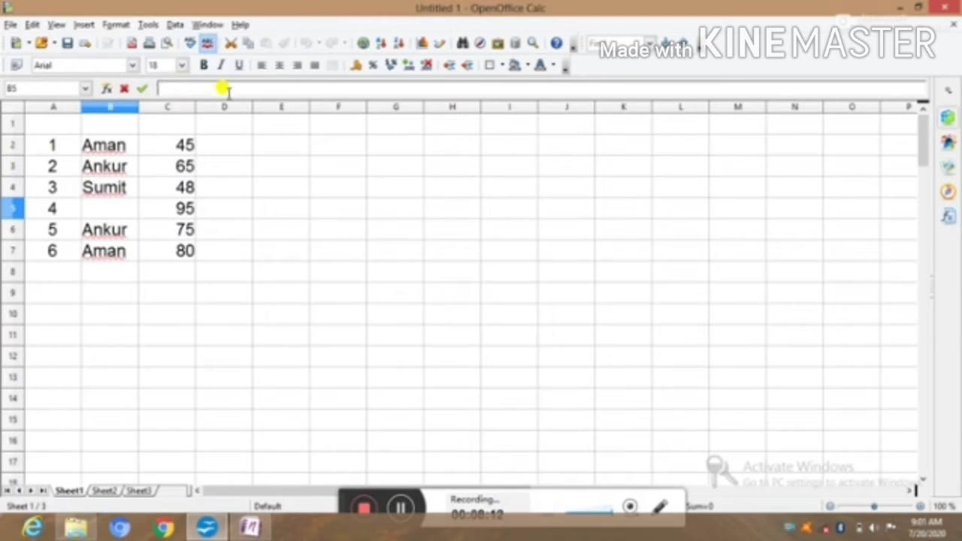
pyautogui.write('Rajesh')
pyautogui.press('Return')
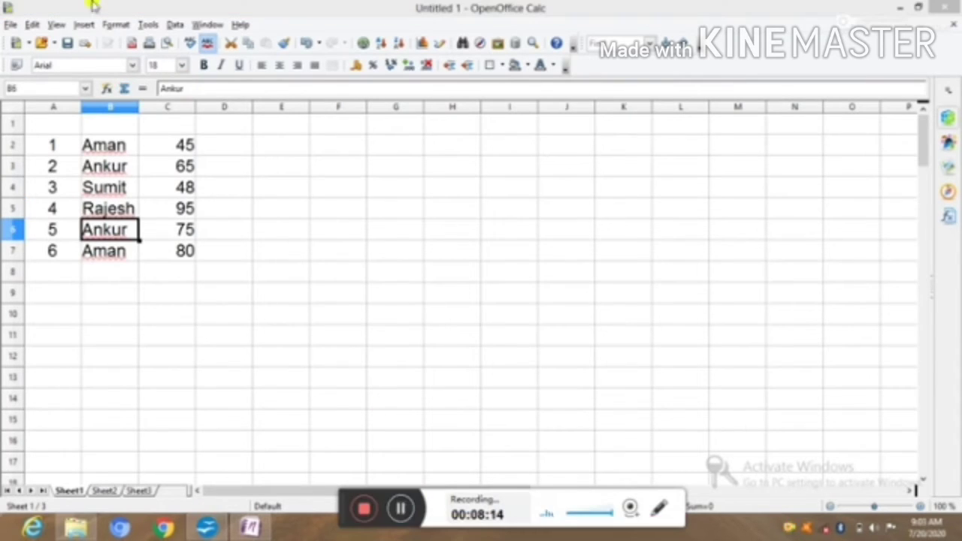
# Erase the old name Ankur from B6, then select the mark 75 in C6.
pyautogui.click(203, 87)
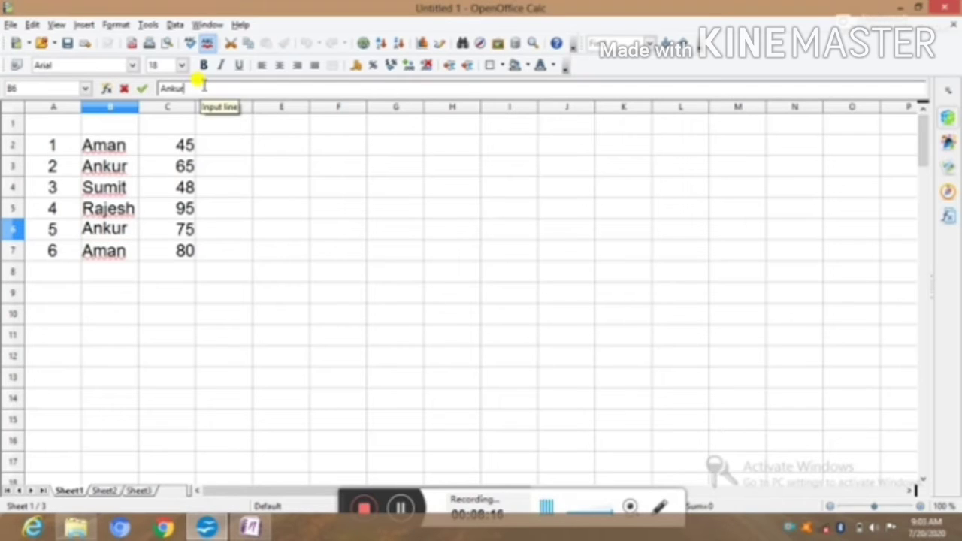
pyautogui.press('BackSpace')
pyautogui.press('BackSpace')
pyautogui.press('BackSpace')
pyautogui.press('BackSpace')
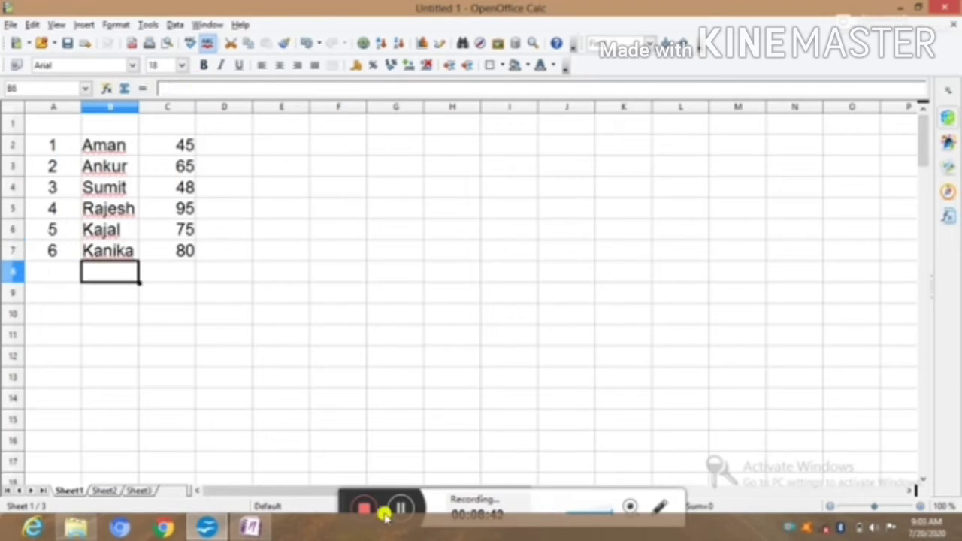
pyautogui.click(403, 509)
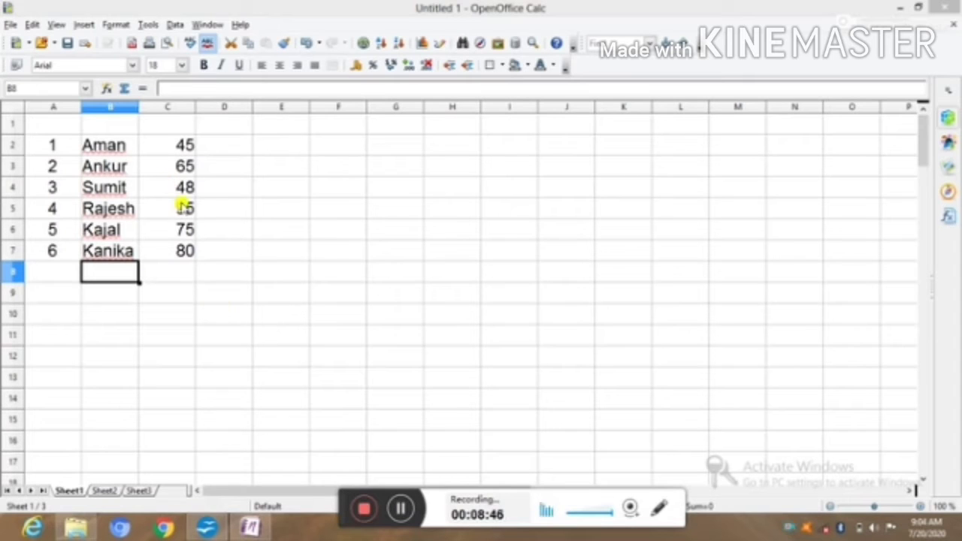
pyautogui.click(181, 229)
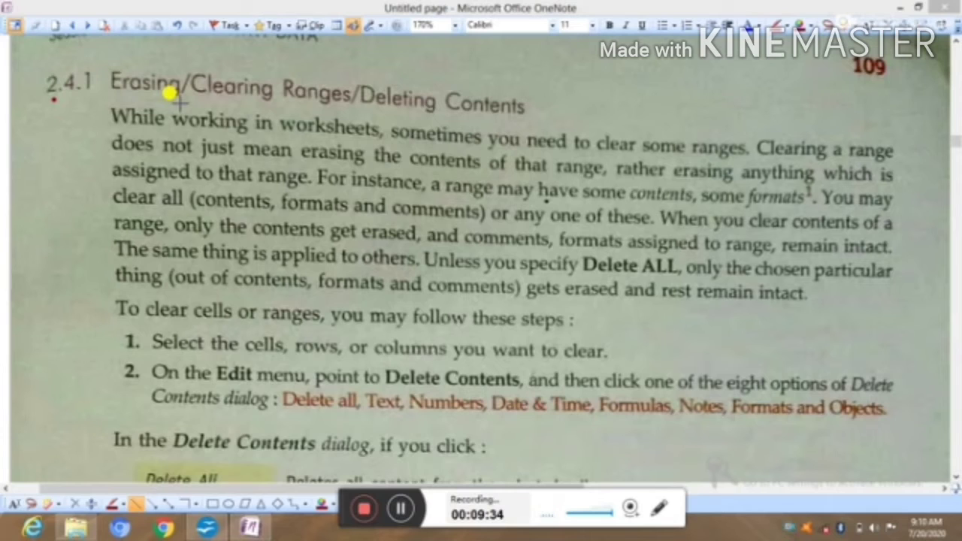
# Mark the 2.4.1 Erasing/Clearing heading and the clearing-cells line in red ink.
pyautogui.moveTo(352, 112); pyautogui.dragTo(450, 112)
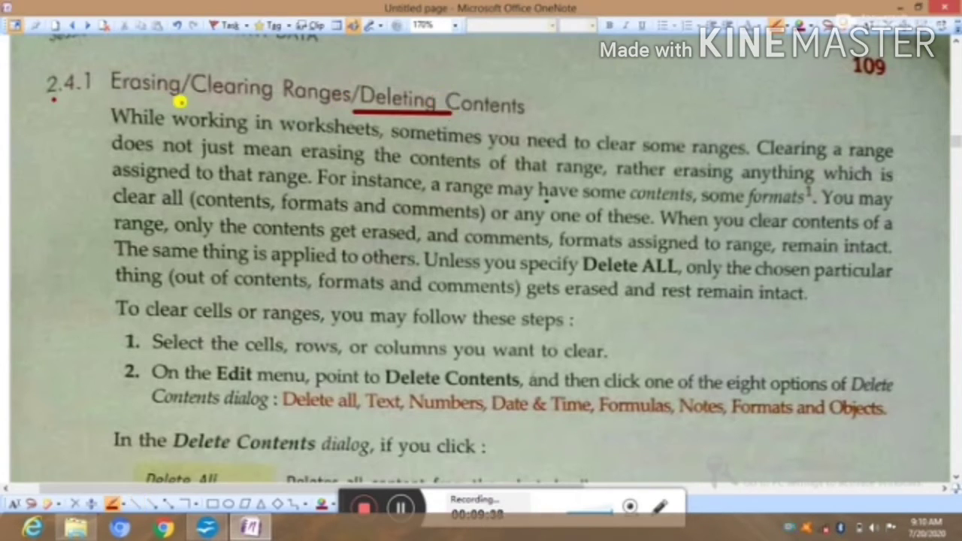
pyautogui.click(221, 97)
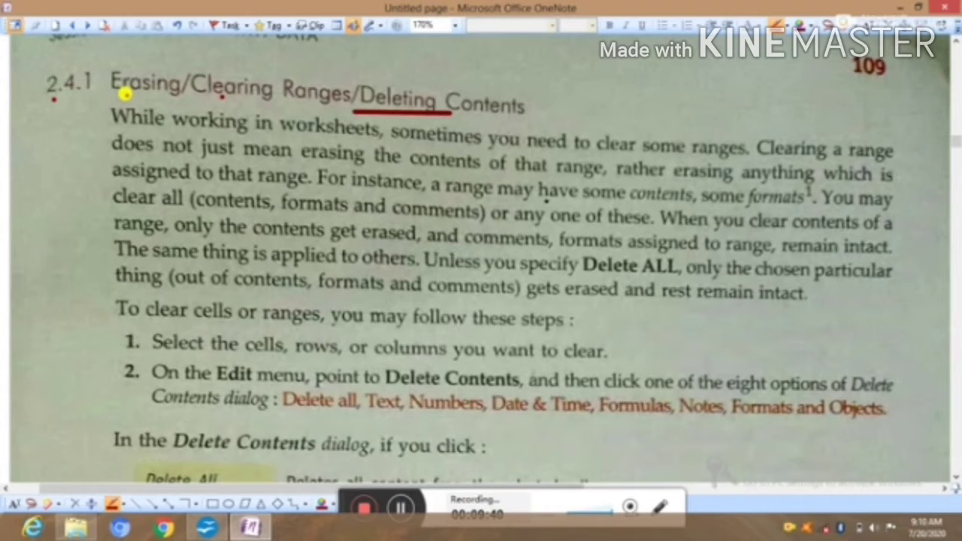
pyautogui.click(126, 96)
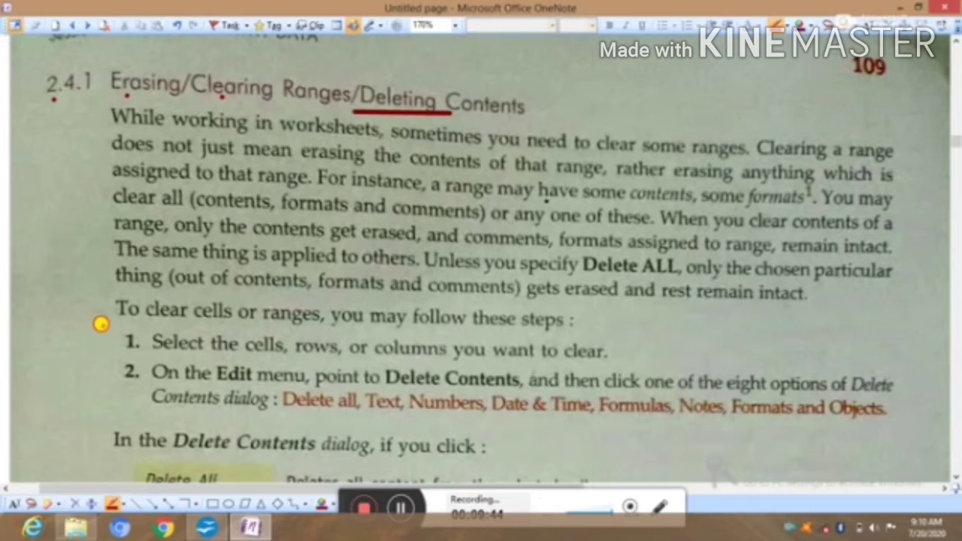
pyautogui.moveTo(102, 324); pyautogui.dragTo(172, 283)
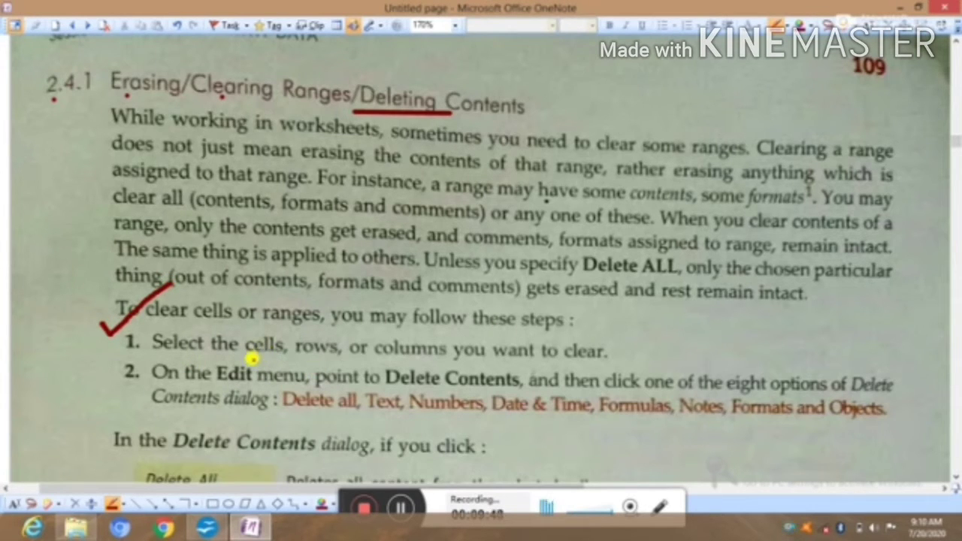
# Underline Edit menu, Delete Contents and the eight options, and circle Contents dialog in red.
pyautogui.click(253, 360)
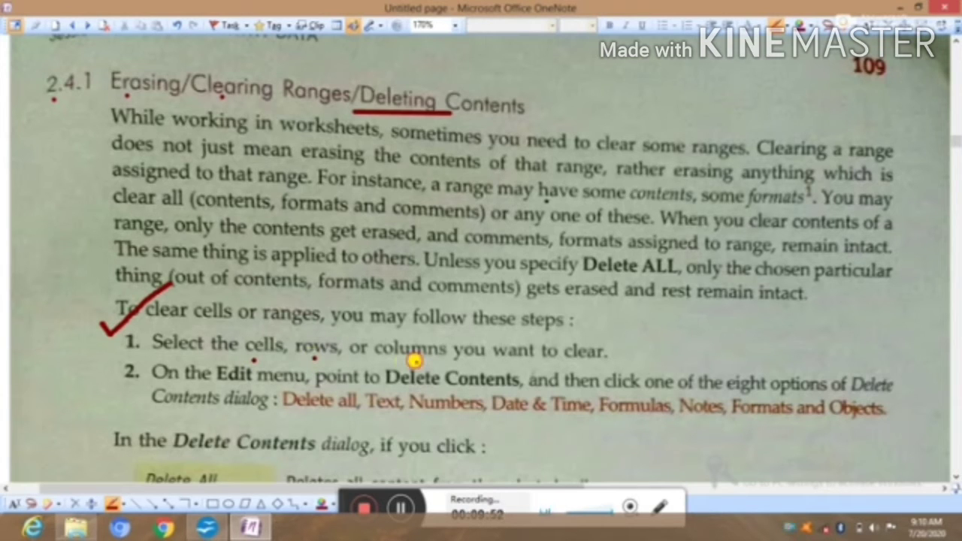
pyautogui.click(415, 361)
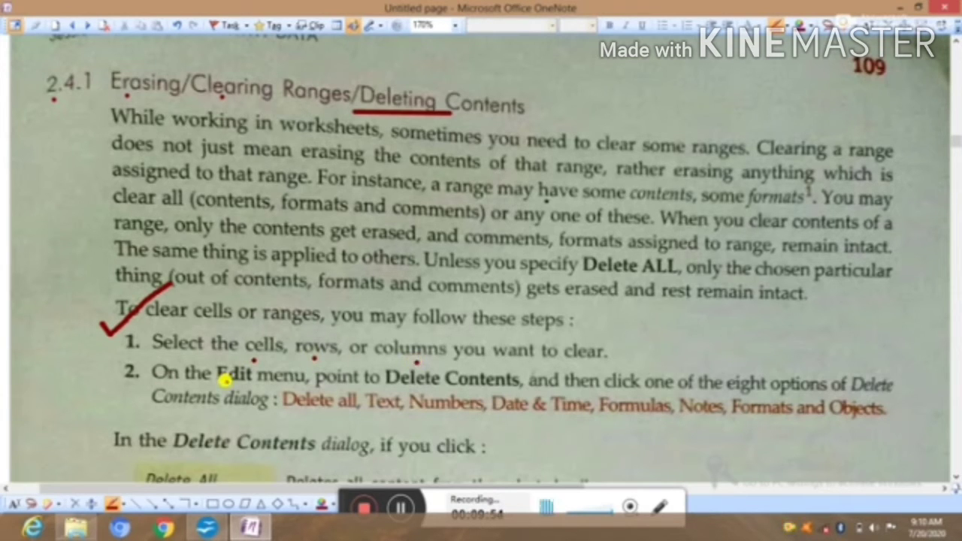
pyautogui.moveTo(217, 384); pyautogui.dragTo(299, 386)
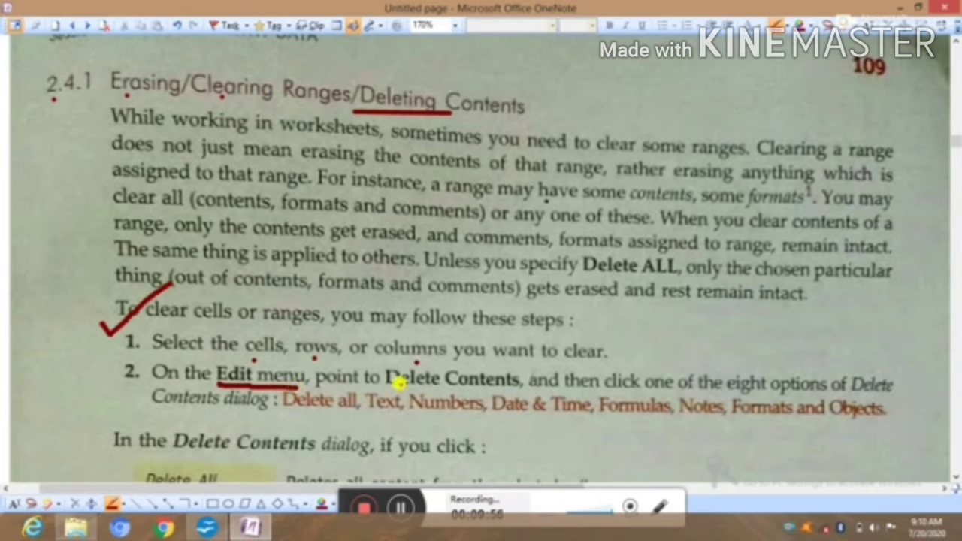
pyautogui.moveTo(387, 389); pyautogui.dragTo(538, 388)
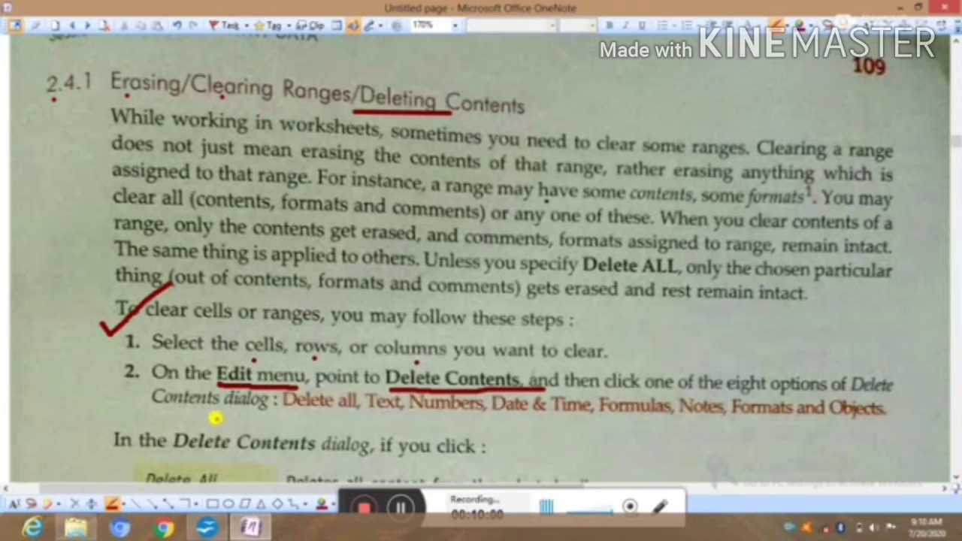
pyautogui.moveTo(157, 408)
pyautogui.mouseDown()
pyautogui.moveTo(277, 391)
pyautogui.moveTo(146, 413)
pyautogui.mouseUp()
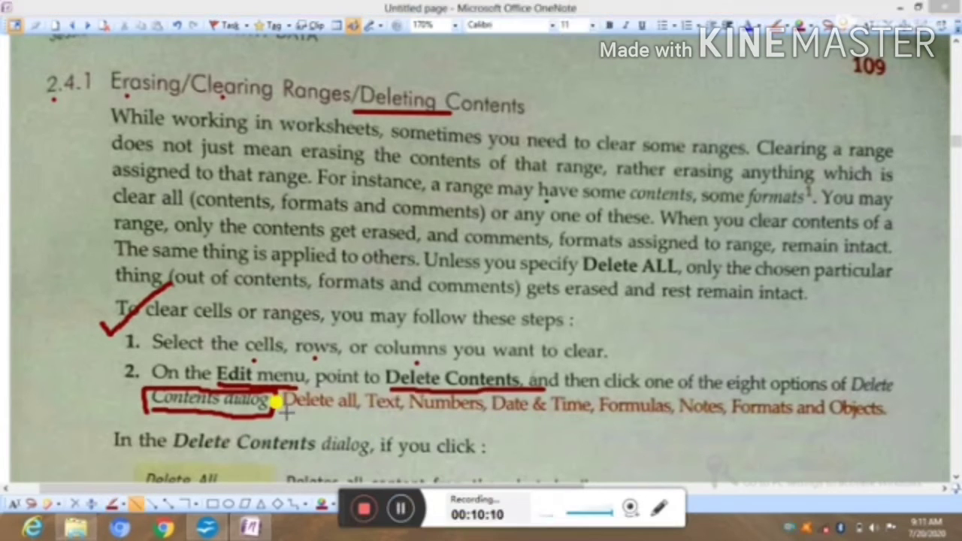
pyautogui.moveTo(284, 419); pyautogui.dragTo(893, 419)
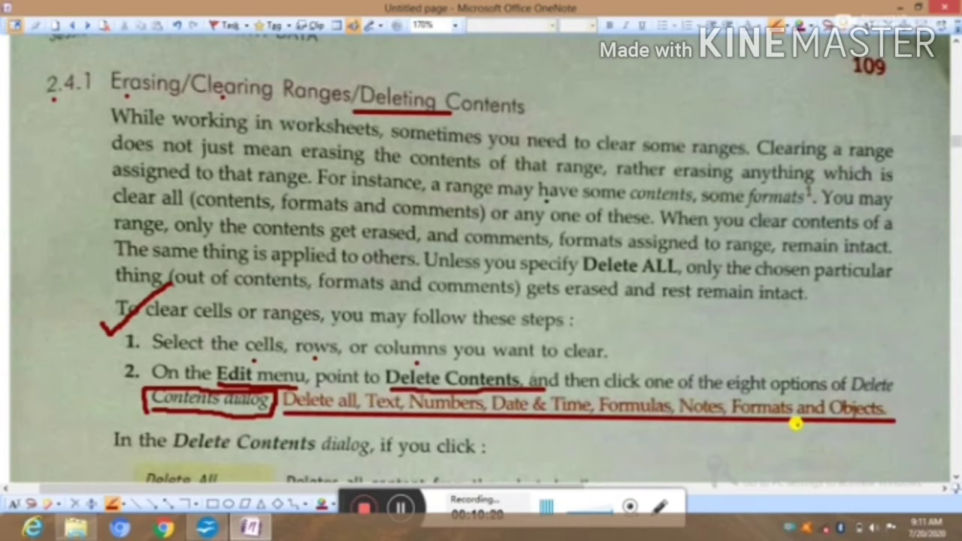
pyautogui.scroll(-5, 200, 448)
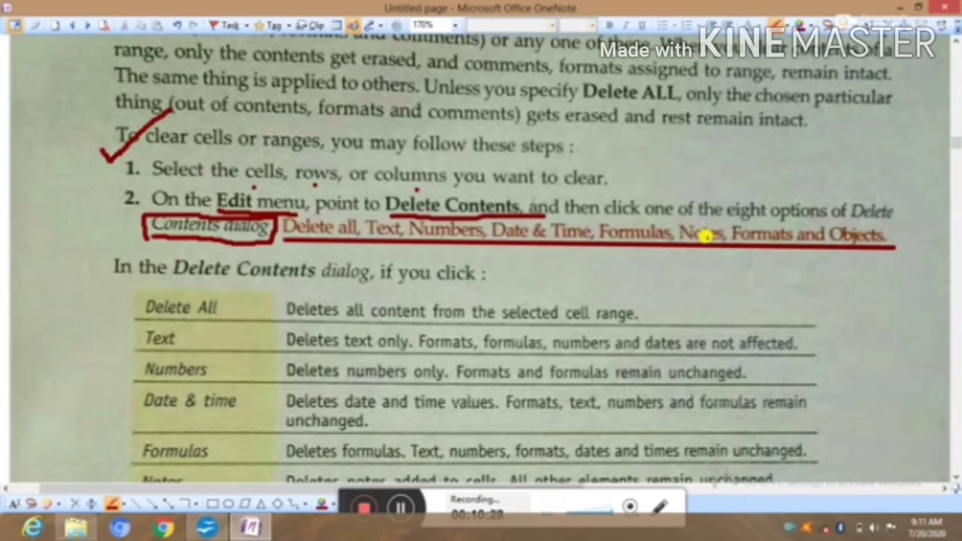
# Make row 4 (3, Sumit, 48) bold at font size 28.
pyautogui.click(400, 508)
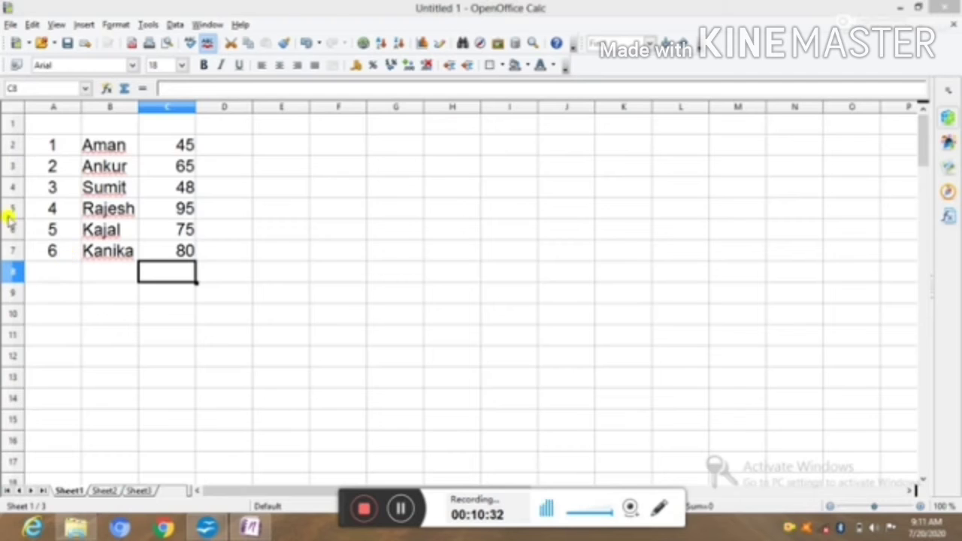
pyautogui.click(15, 189)
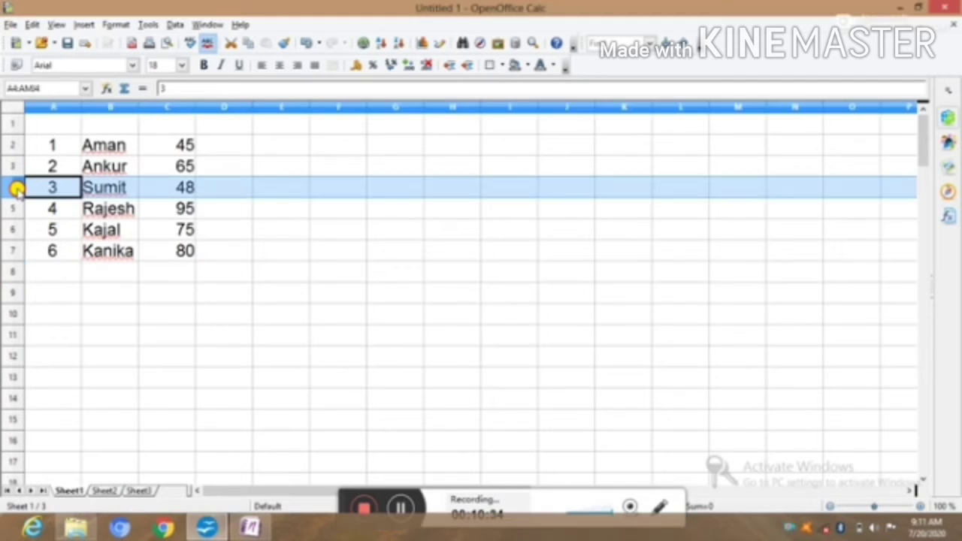
pyautogui.click(206, 65)
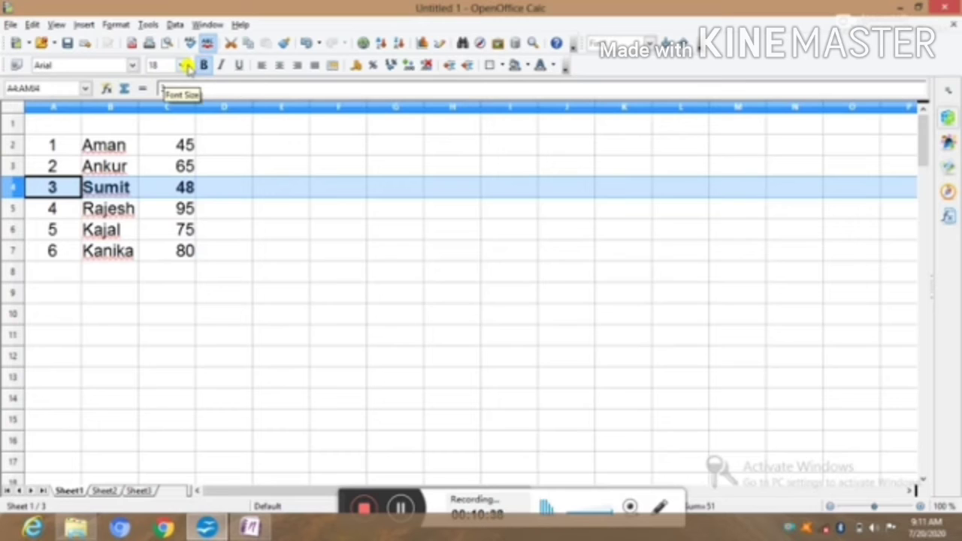
pyautogui.click(183, 65)
pyautogui.click(158, 189)
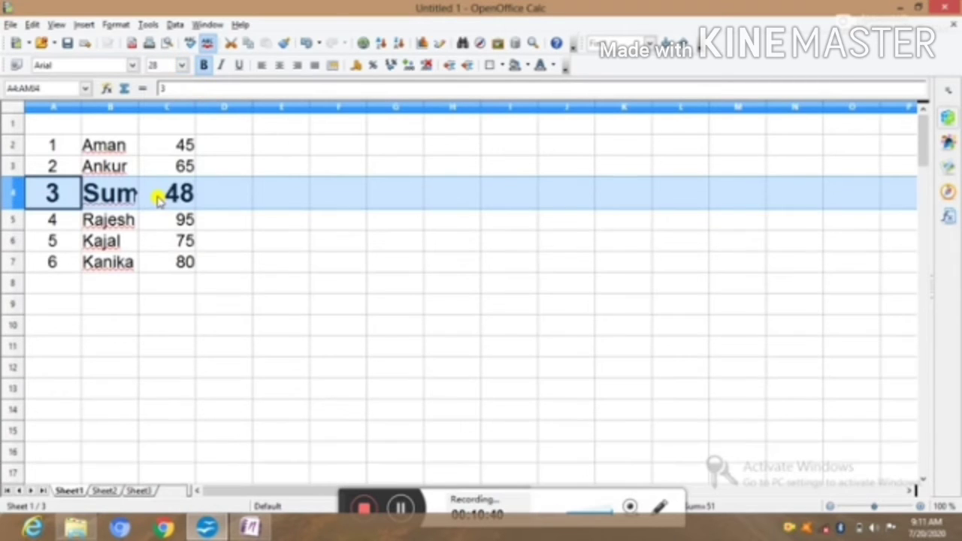
# Auto-fit column B so Sumit fits, then select cell B4.
pyautogui.doubleClick(139, 109)
pyautogui.click(150, 281)
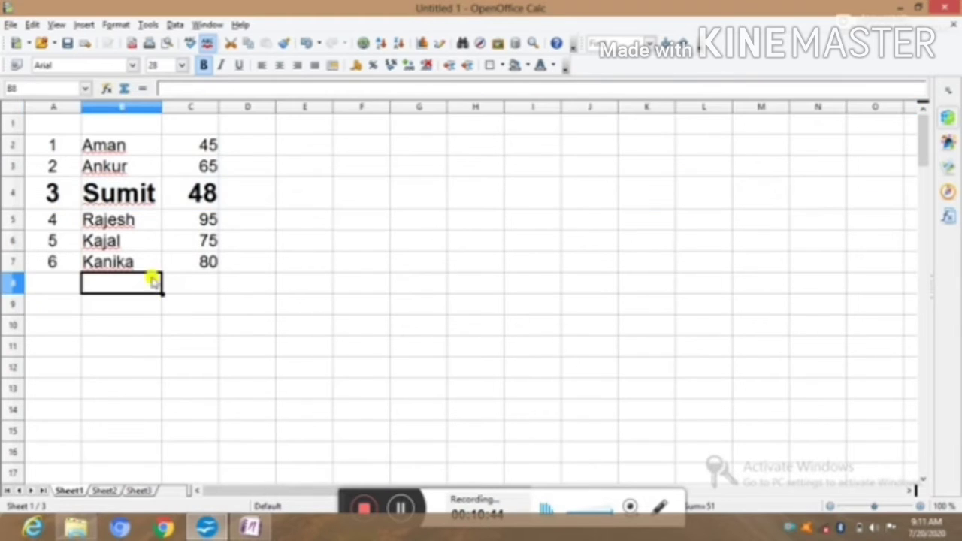
pyautogui.click(108, 197)
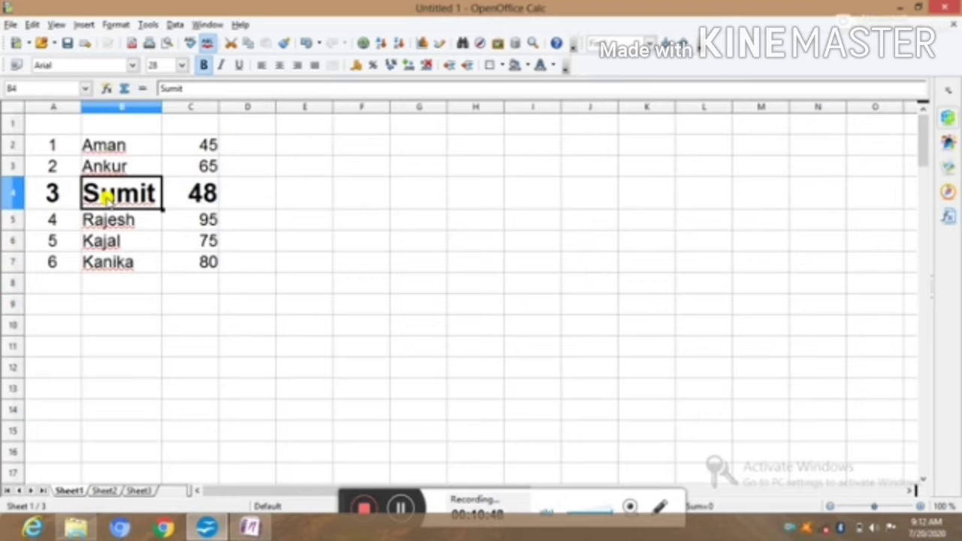
pyautogui.click(32, 24)
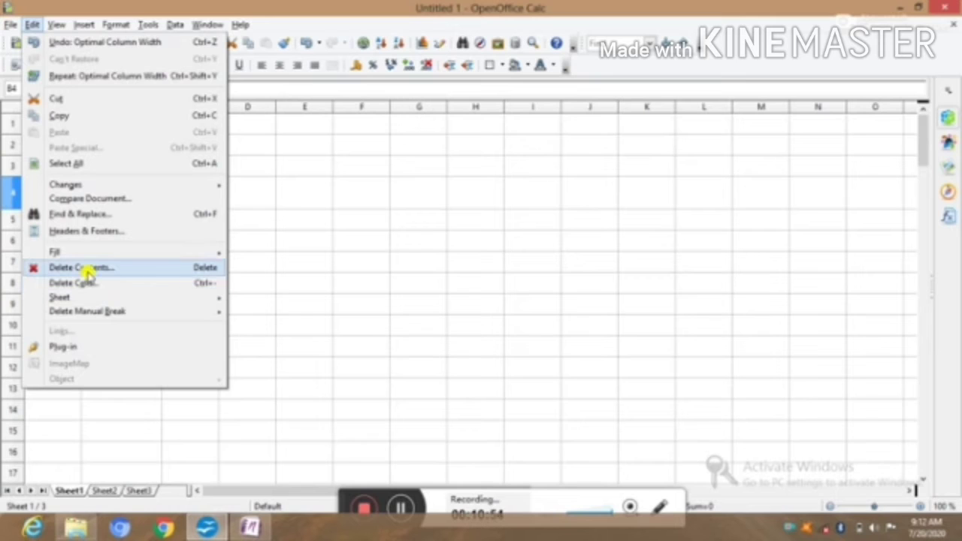
# Delete only the text from B4, keeping its bold 28-point formatting.
pyautogui.click(90, 269)
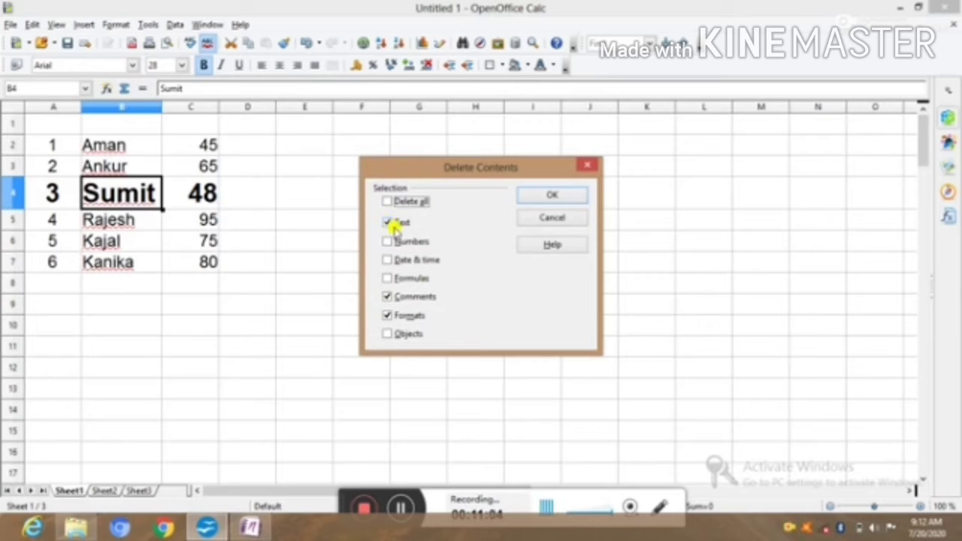
pyautogui.click(388, 297)
pyautogui.click(387, 315)
pyautogui.click(387, 223)
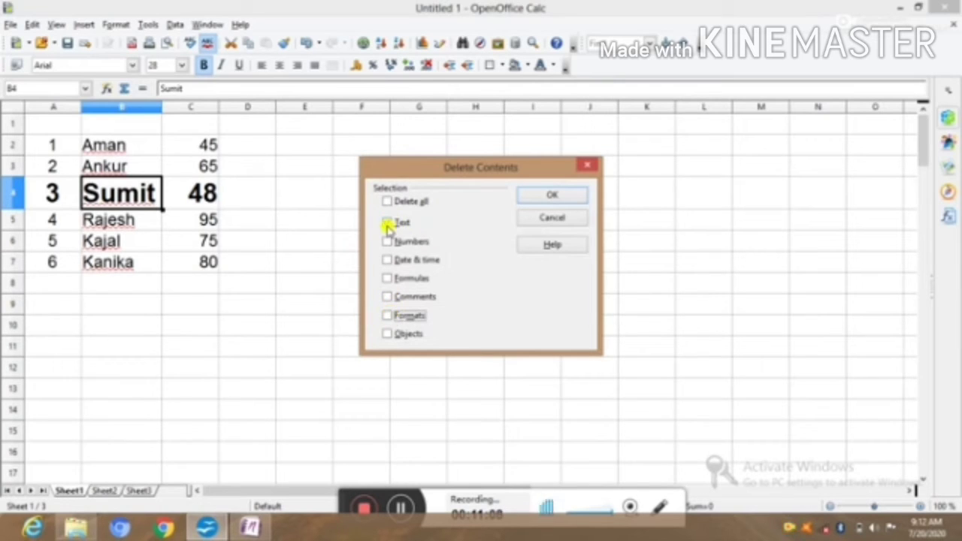
pyautogui.click(387, 222)
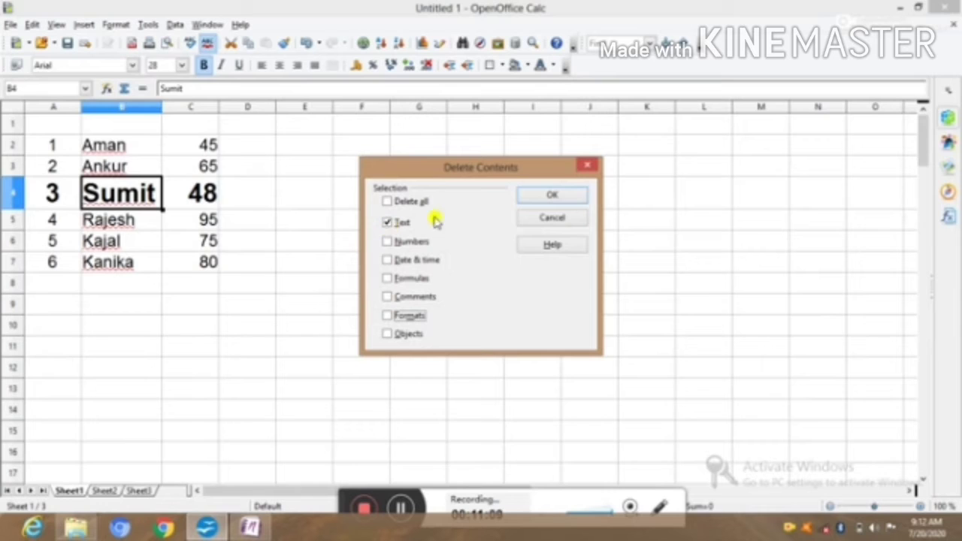
pyautogui.click(573, 196)
pyautogui.click(279, 336)
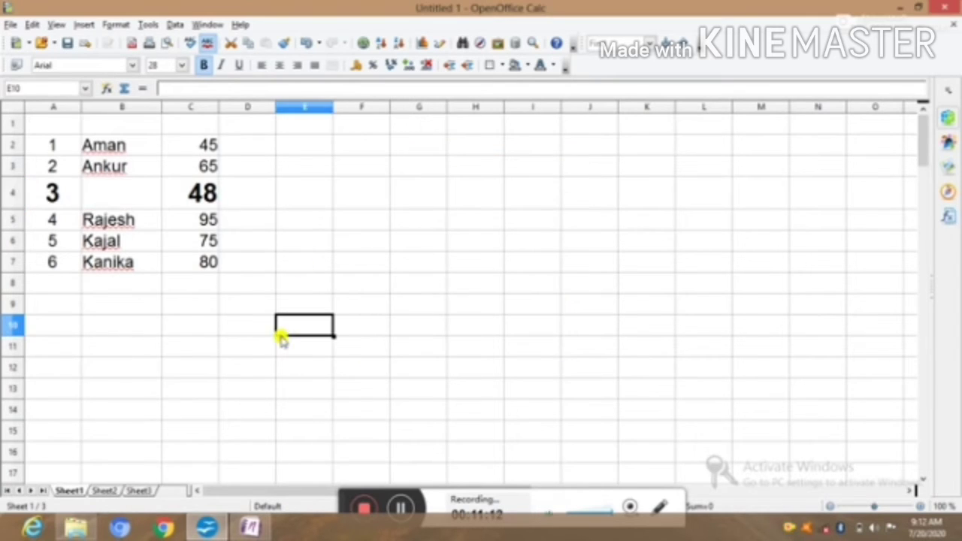
pyautogui.click(138, 199)
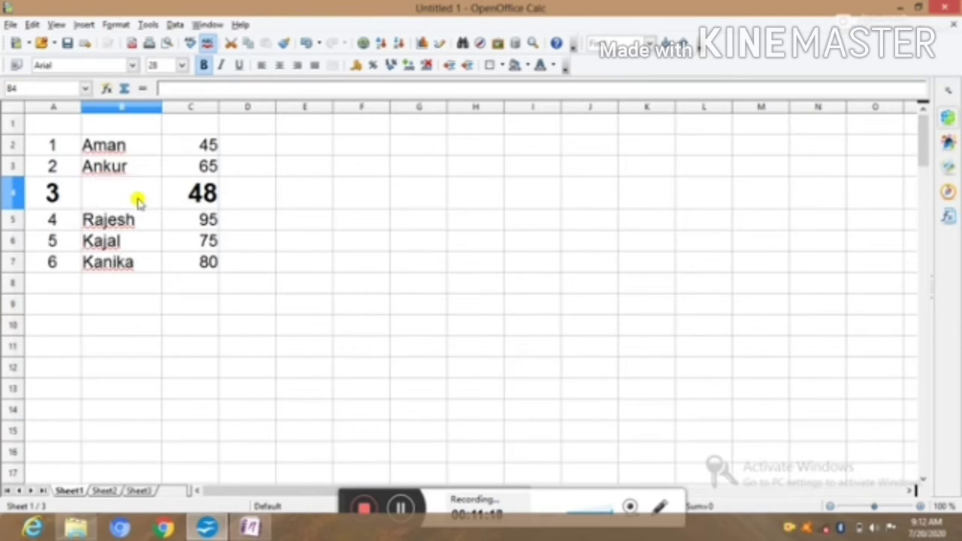
# Enter karan into cell B4.
pyautogui.write('karan')
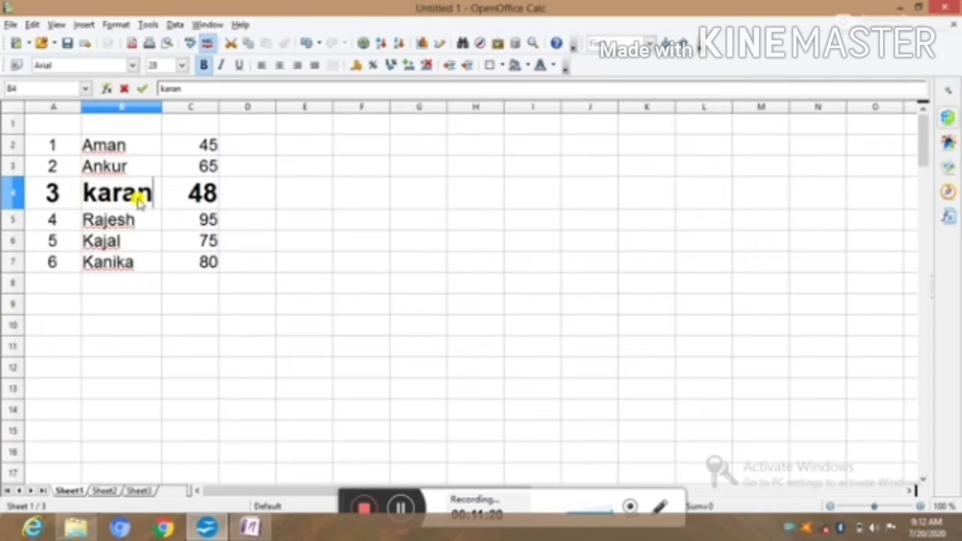
pyautogui.press('Return')
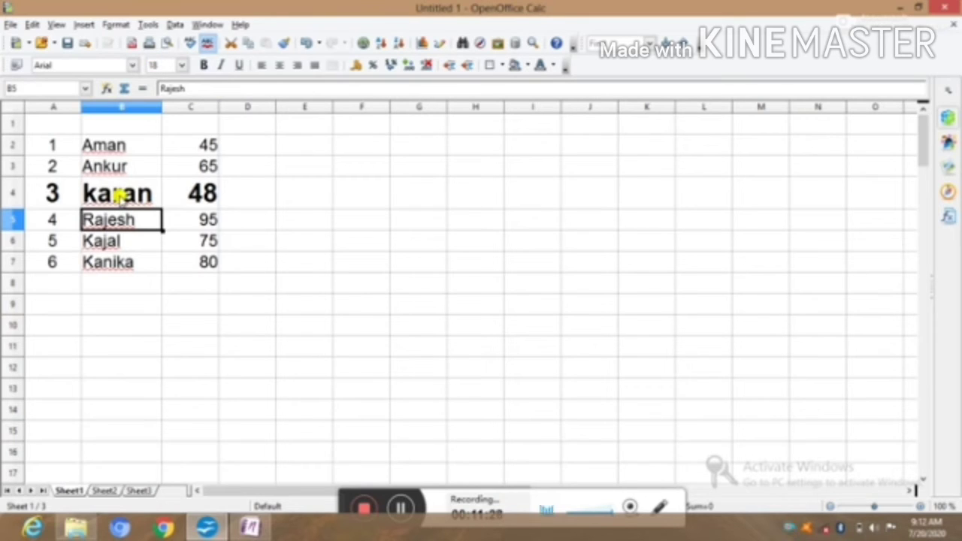
pyautogui.click(129, 198)
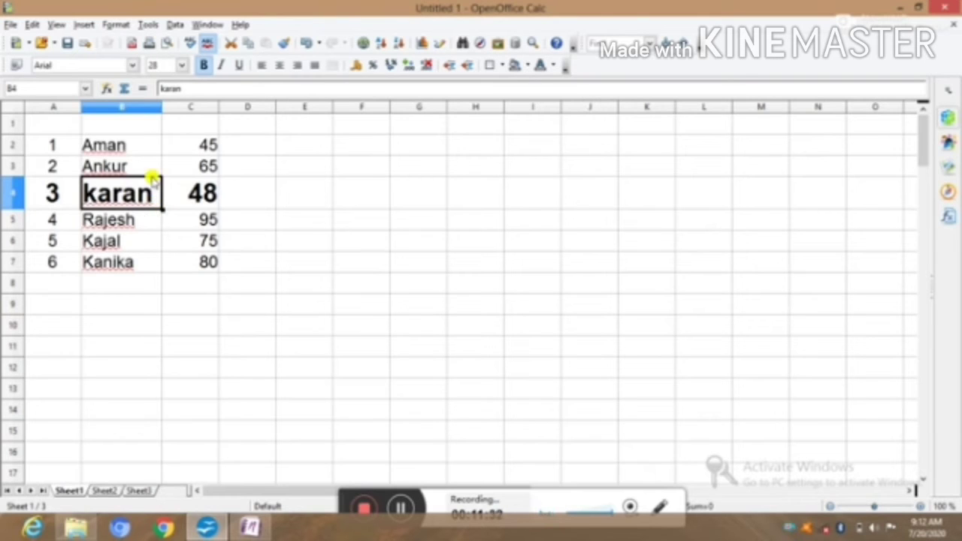
# Delete both the text and formats from B4, leaving it plain and empty.
pyautogui.click(32, 26)
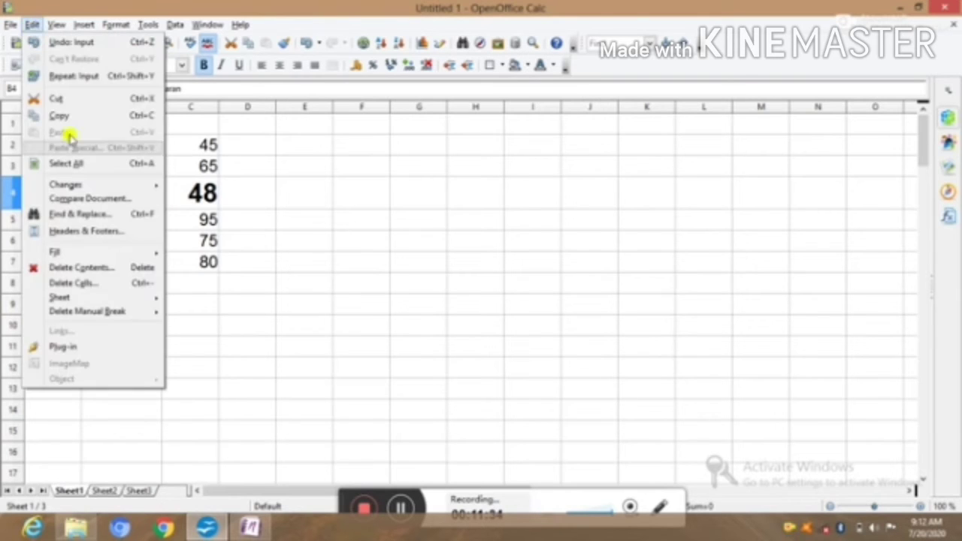
pyautogui.click(106, 272)
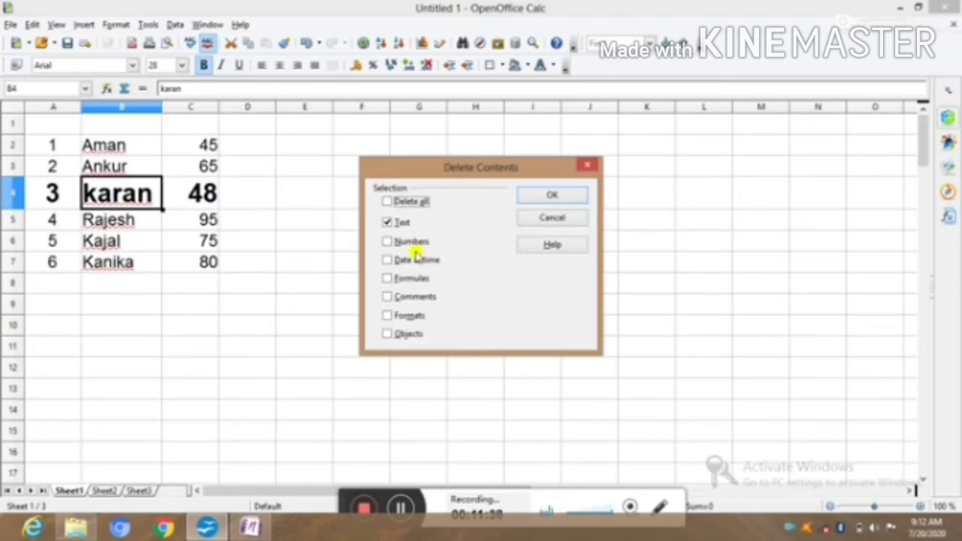
pyautogui.click(386, 222)
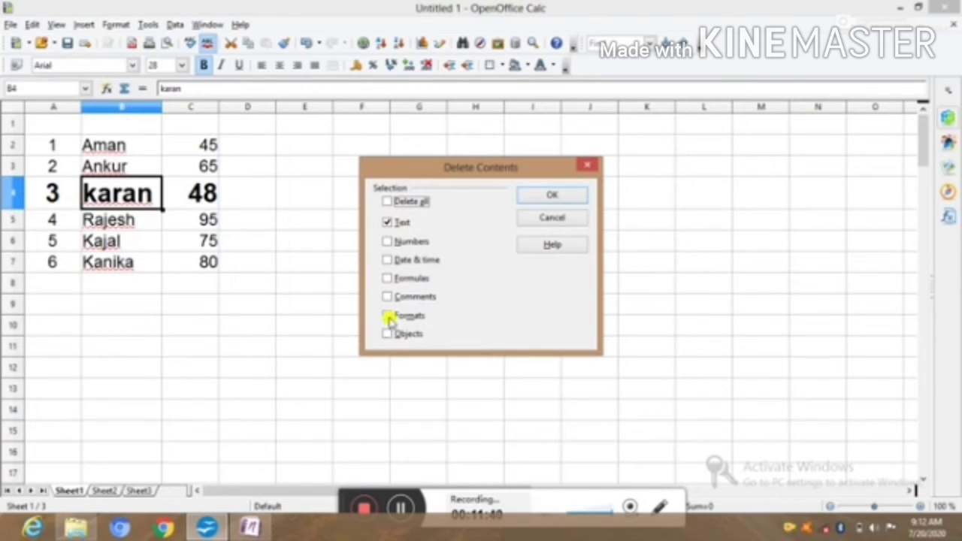
pyautogui.click(388, 316)
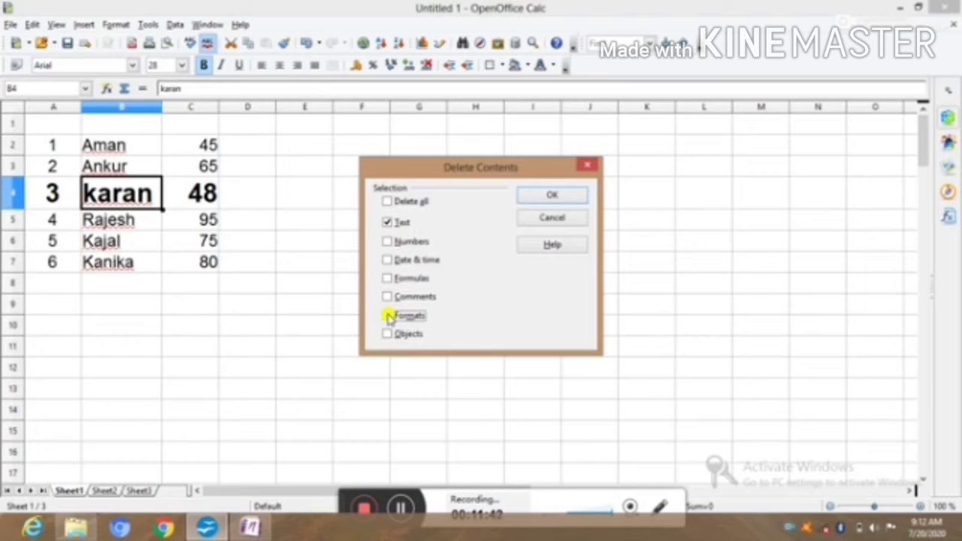
pyautogui.click(388, 316)
pyautogui.click(538, 195)
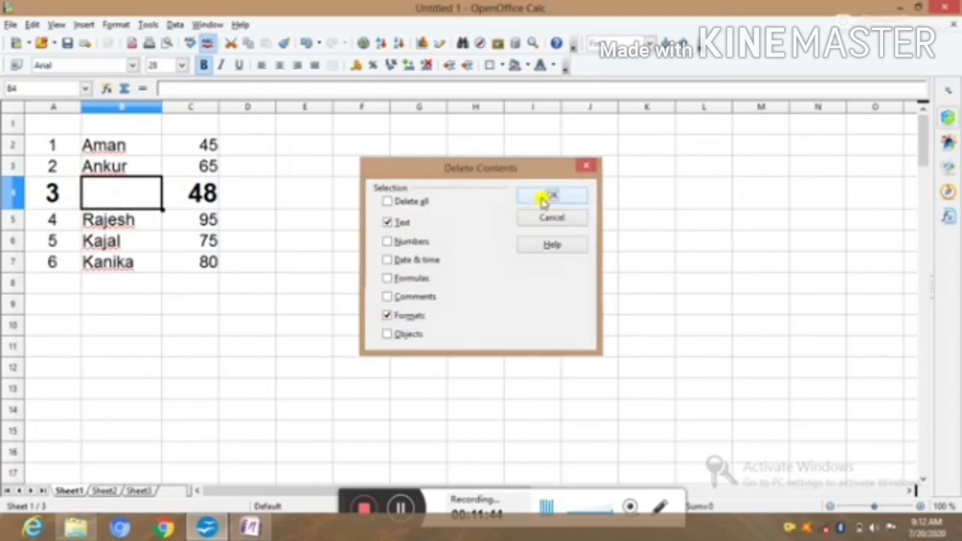
pyautogui.click(204, 342)
pyautogui.click(140, 197)
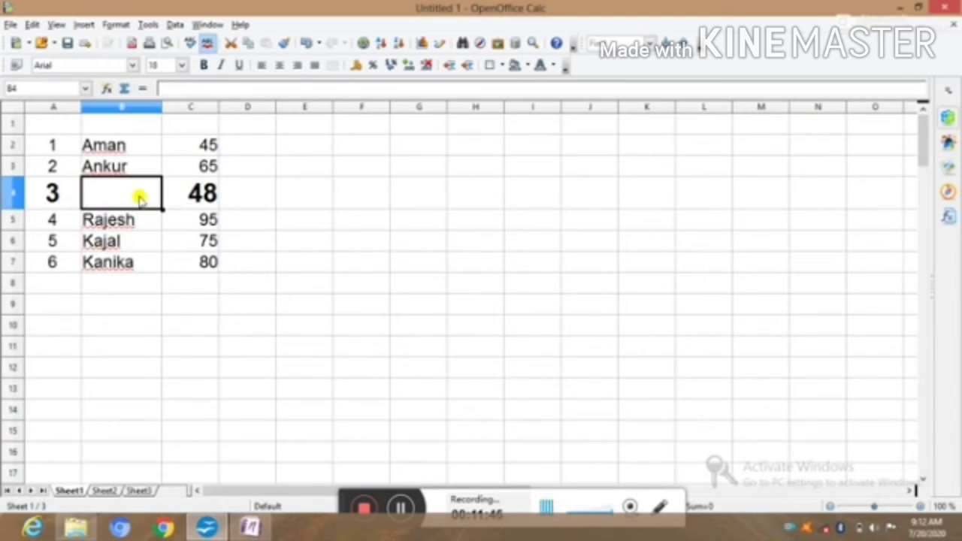
# Type a test entry 'jkam' in B4, then select the marks in E2:E7.
pyautogui.write('jk')
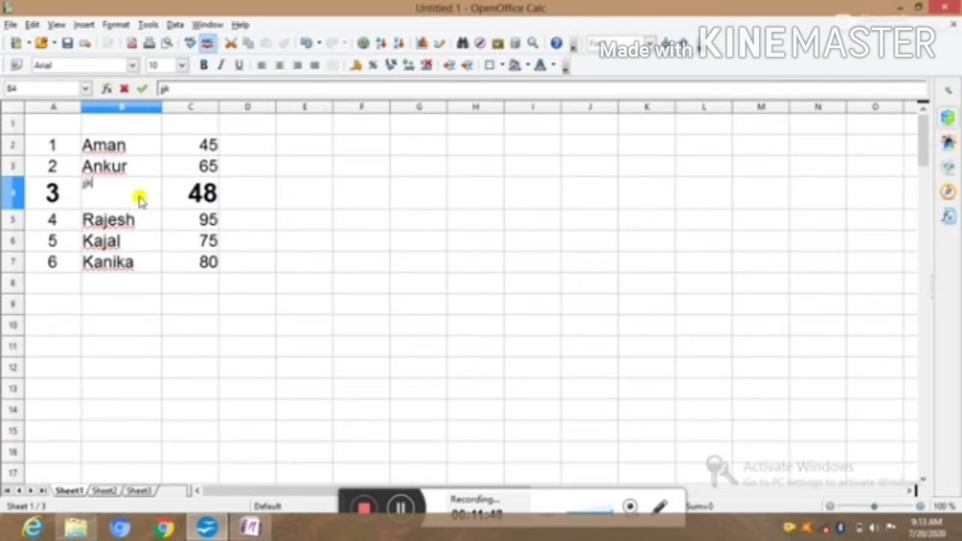
pyautogui.write('ammaa')
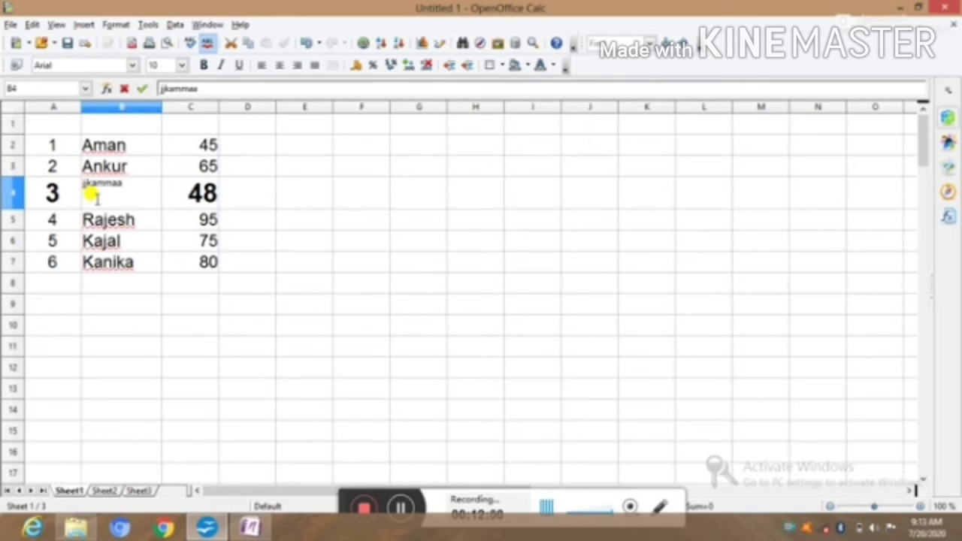
pyautogui.click(361, 189)
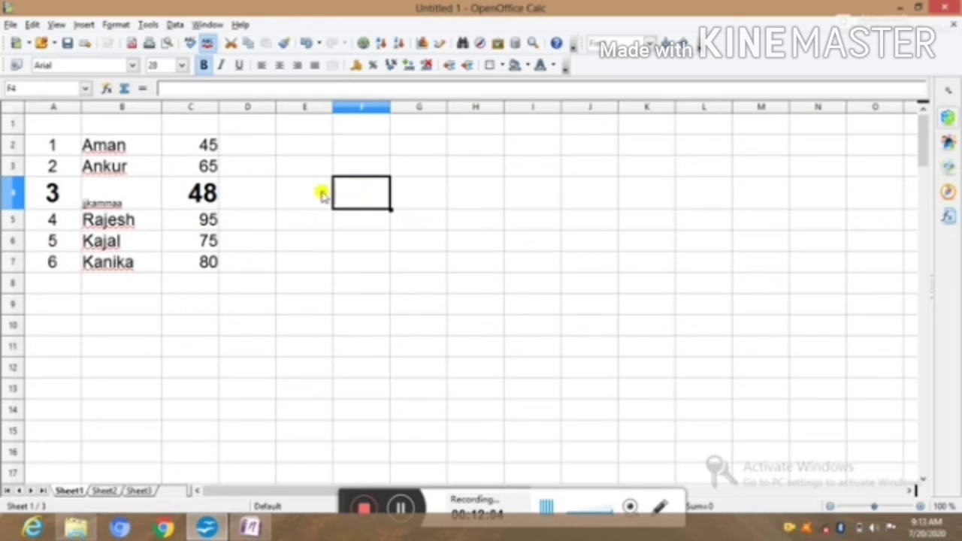
pyautogui.click(124, 193)
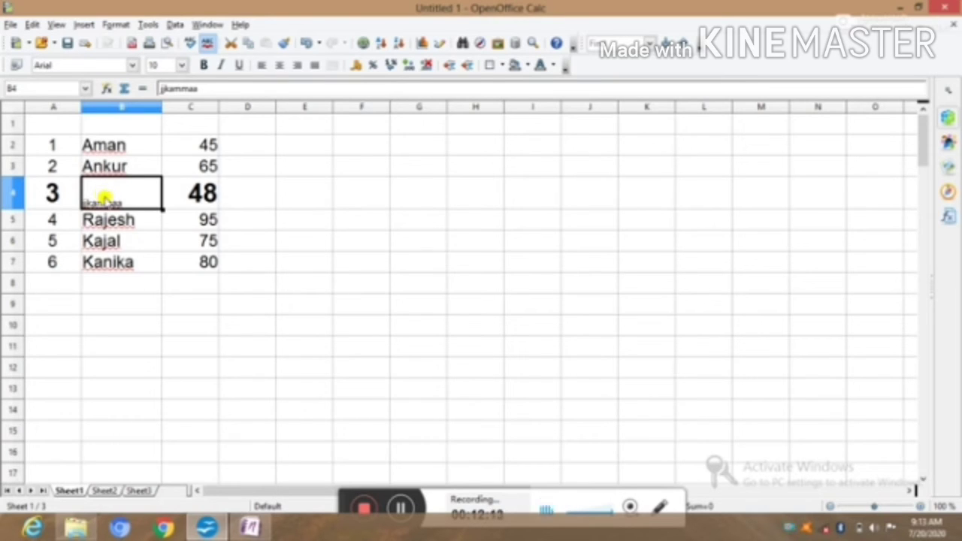
pyautogui.click(200, 284)
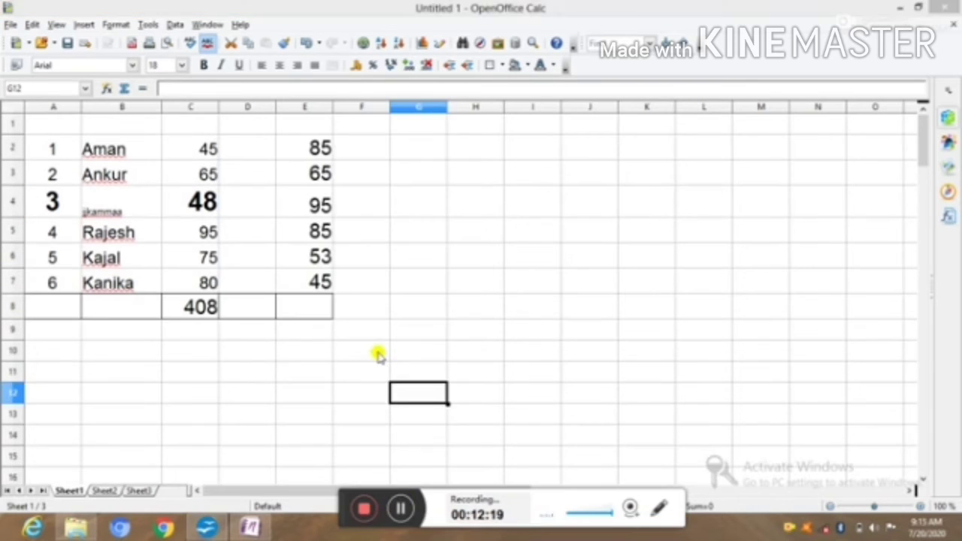
pyautogui.click(358, 209)
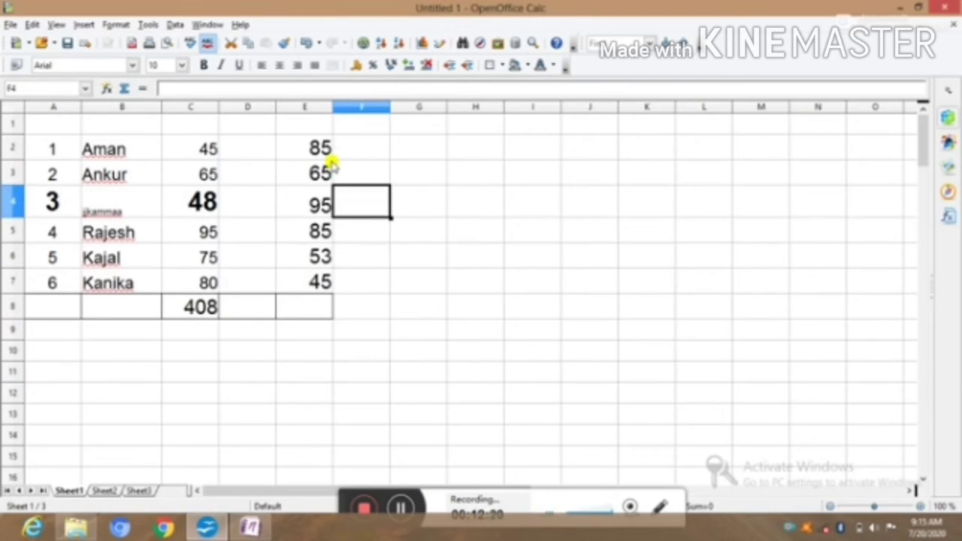
pyautogui.moveTo(312, 145); pyautogui.dragTo(312, 284)
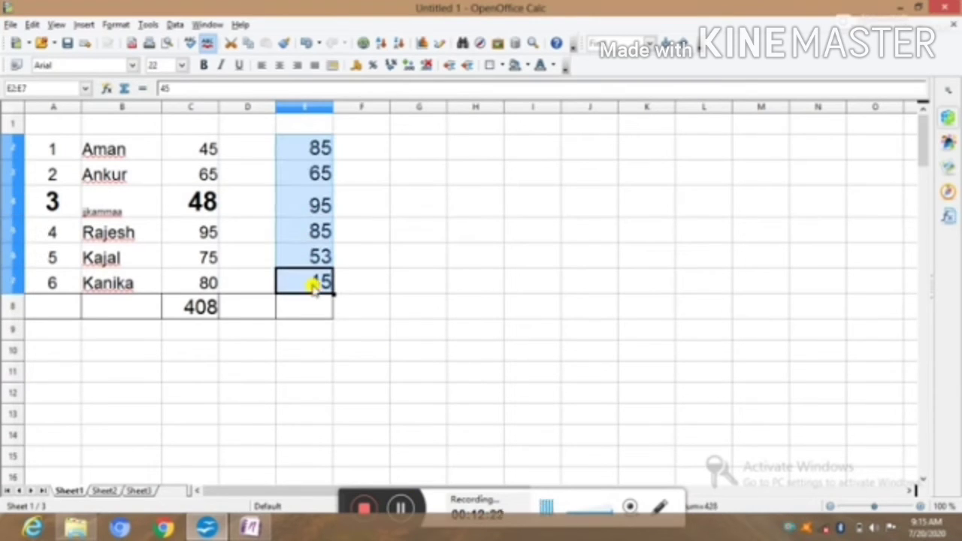
# Run Delete Contents on E2:E7 so the marks show in the default small font.
pyautogui.click(33, 25)
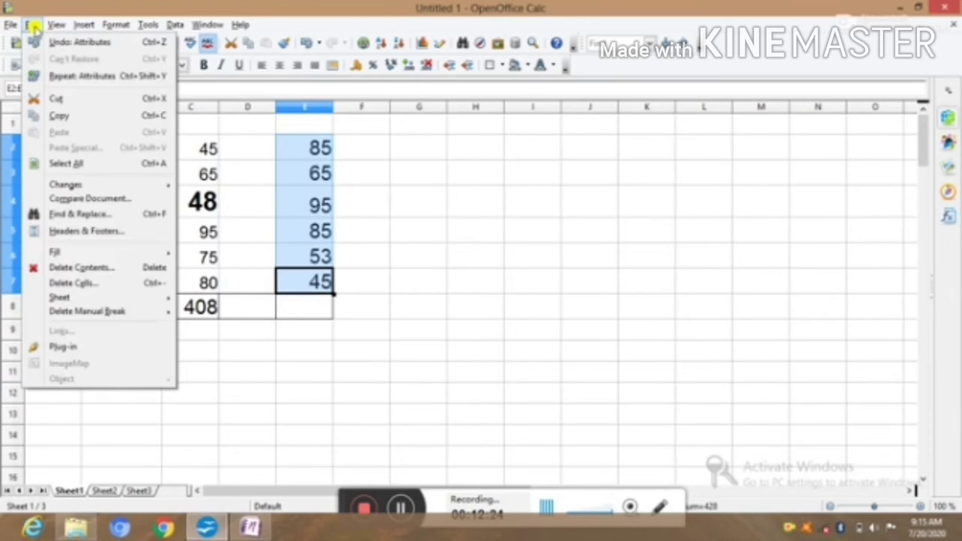
pyautogui.click(98, 268)
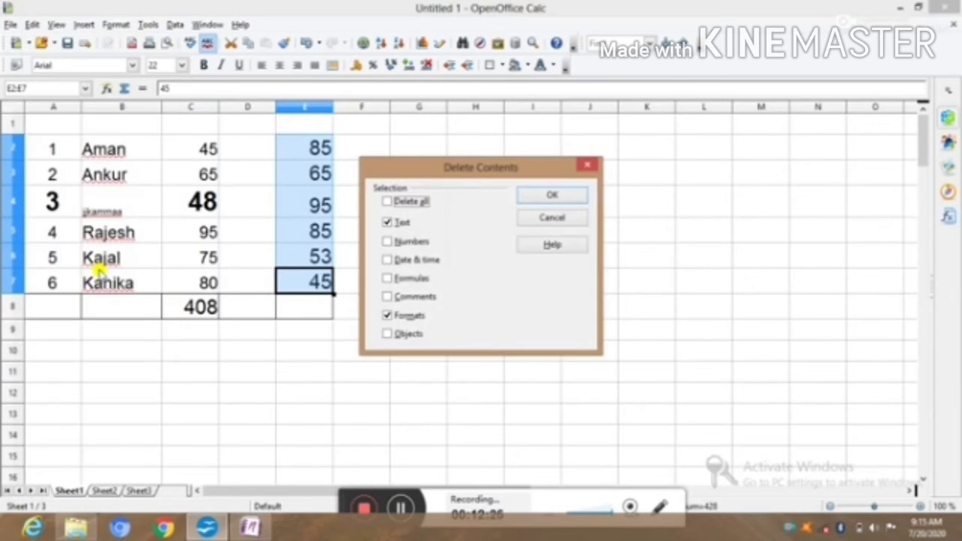
pyautogui.click(388, 224)
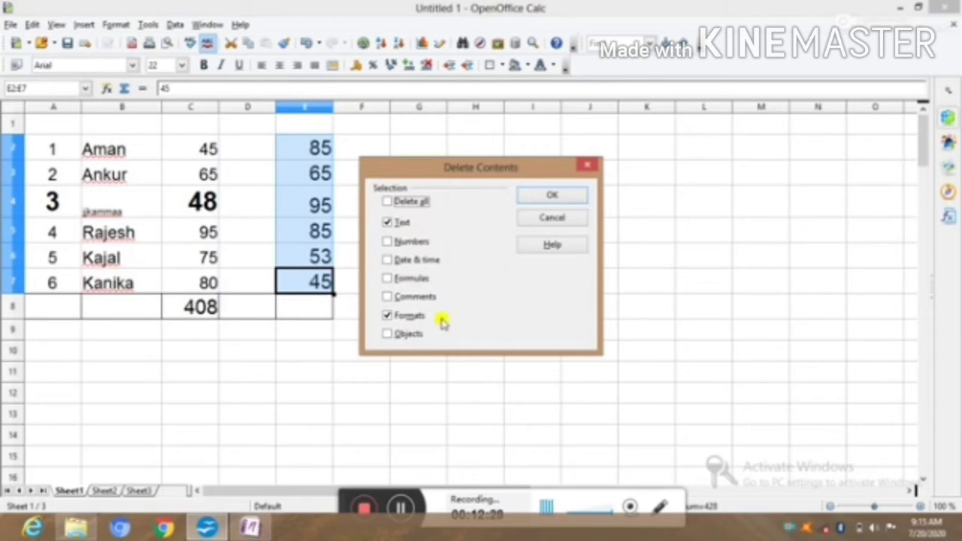
pyautogui.click(549, 197)
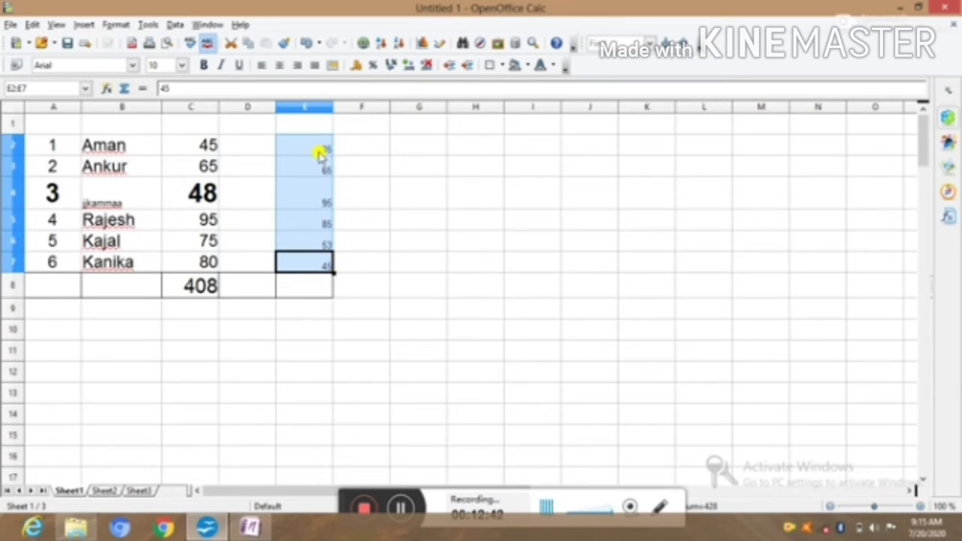
pyautogui.click(423, 234)
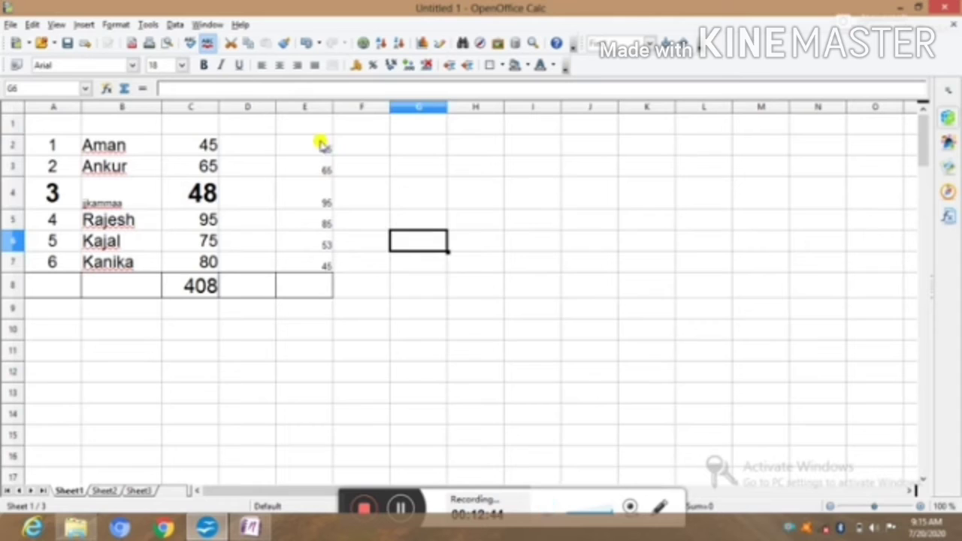
pyautogui.moveTo(321, 147); pyautogui.dragTo(321, 255)
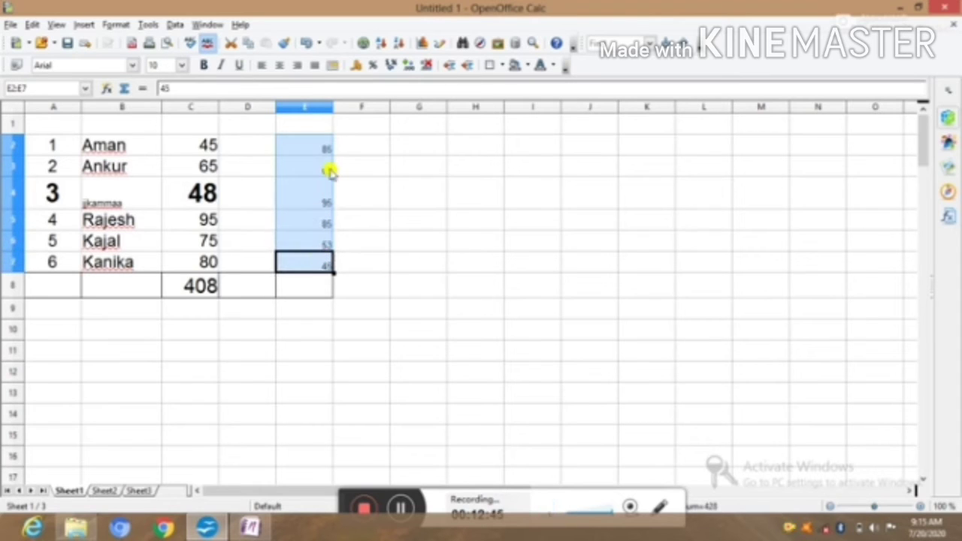
pyautogui.click(406, 247)
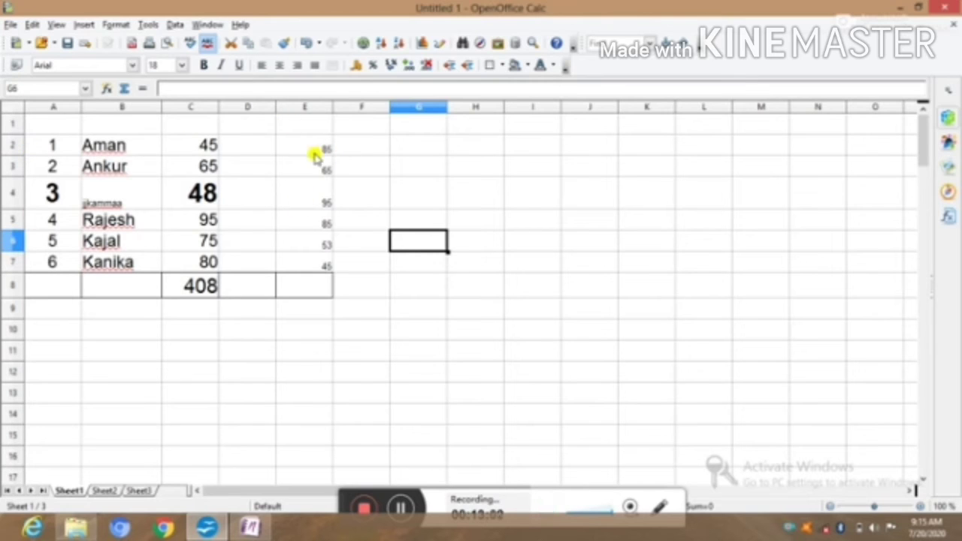
pyautogui.click(30, 25)
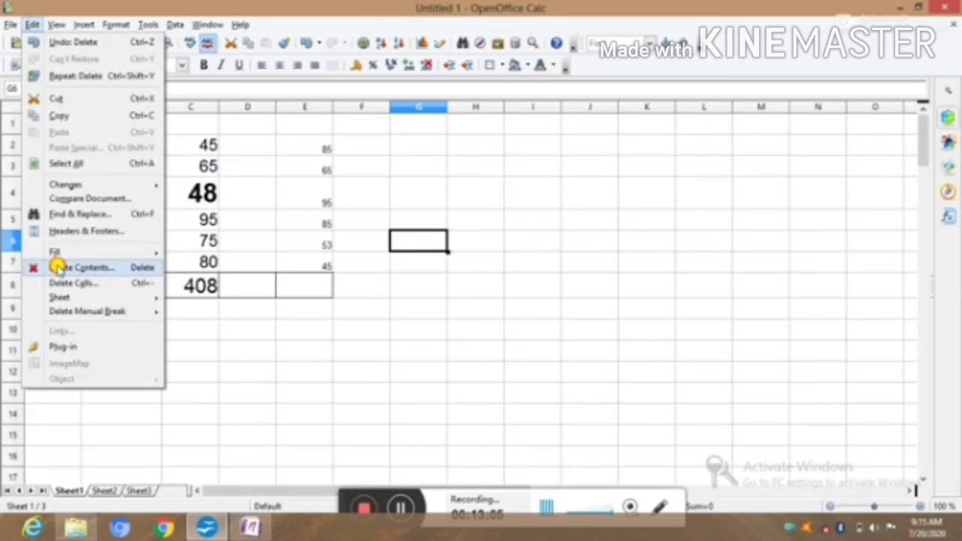
pyautogui.click(53, 268)
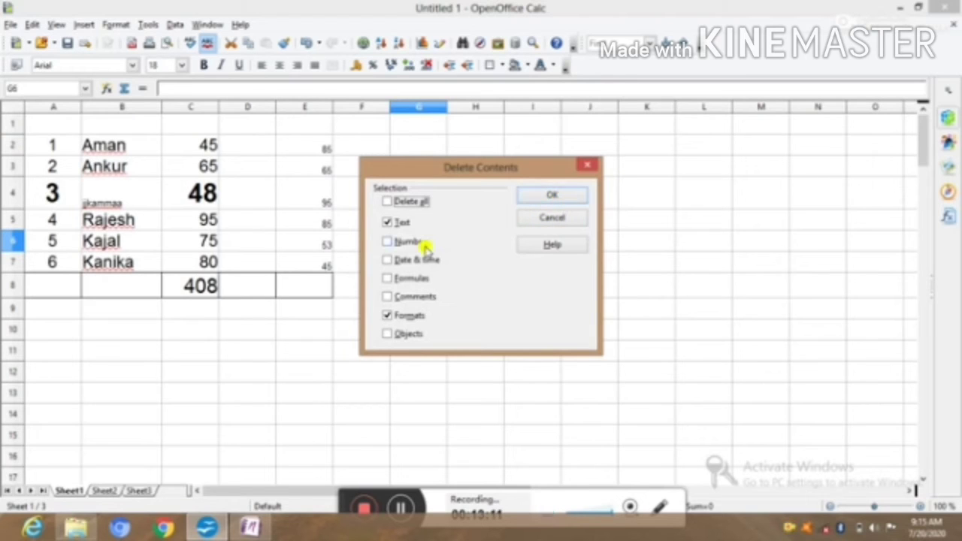
pyautogui.click(386, 242)
pyautogui.click(387, 260)
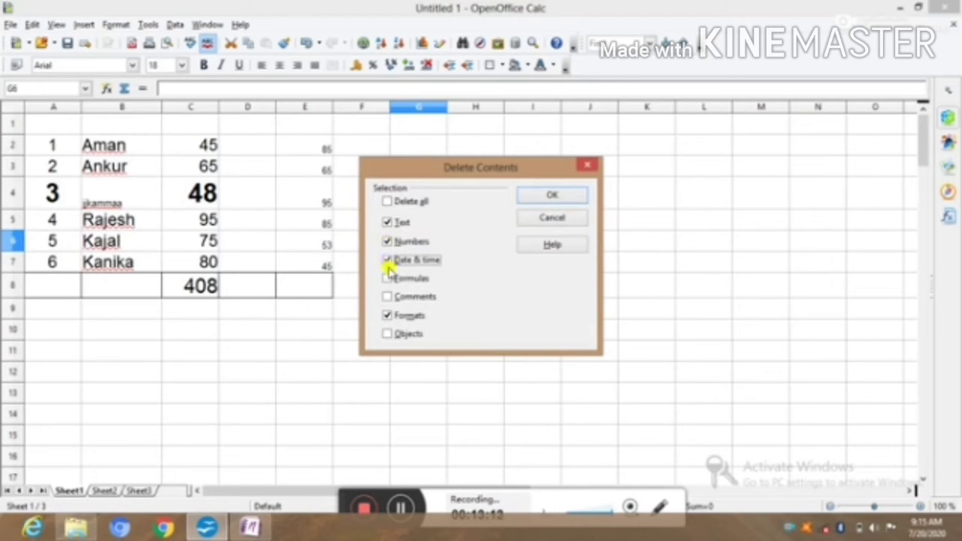
pyautogui.click(386, 278)
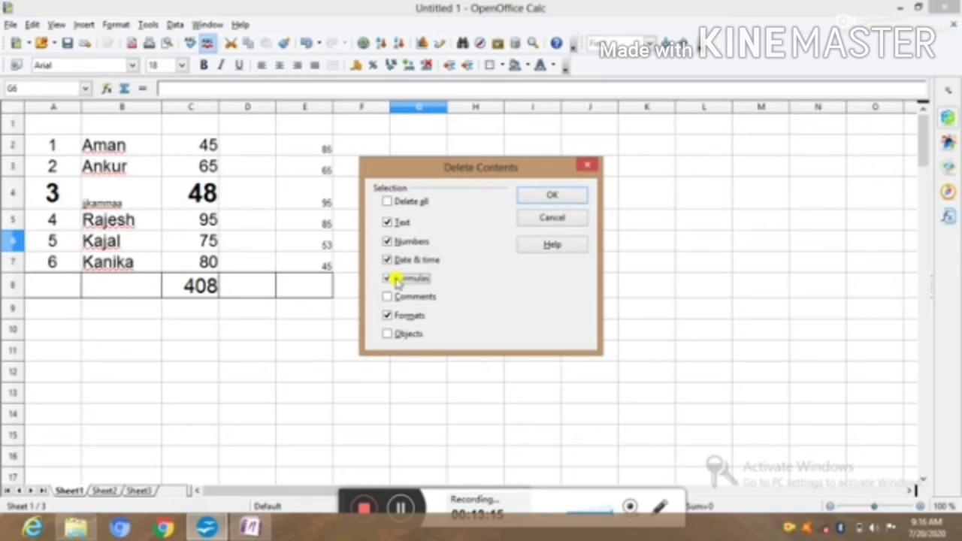
pyautogui.click(387, 297)
pyautogui.click(386, 315)
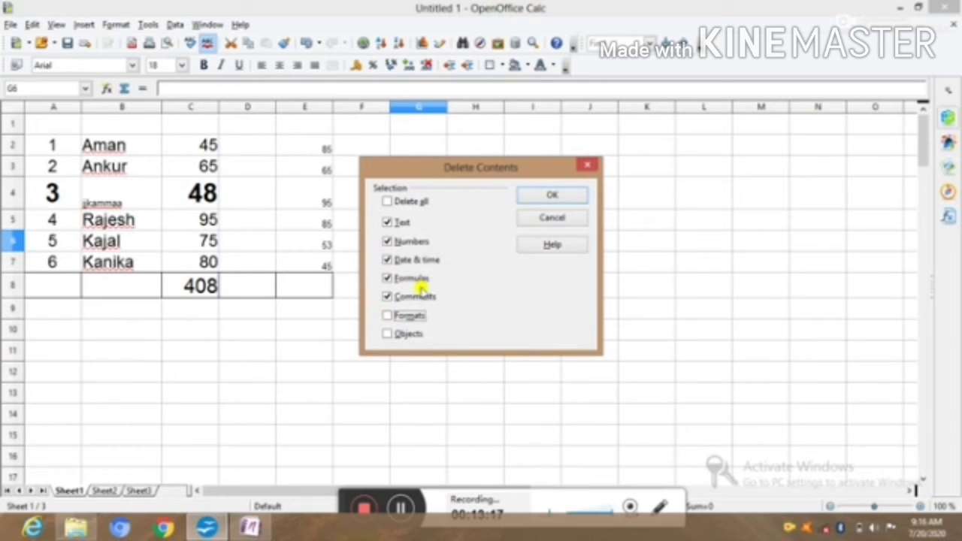
pyautogui.click(566, 200)
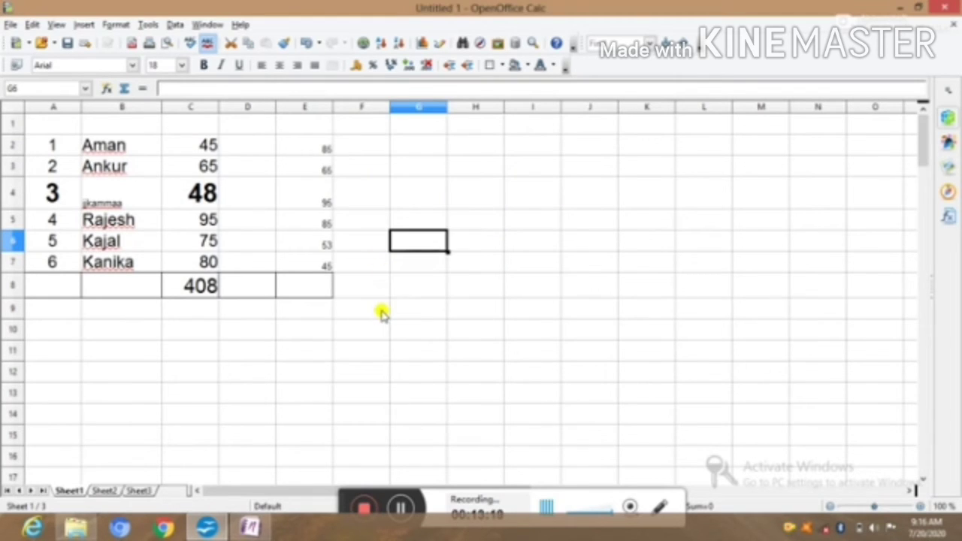
pyautogui.click(208, 290)
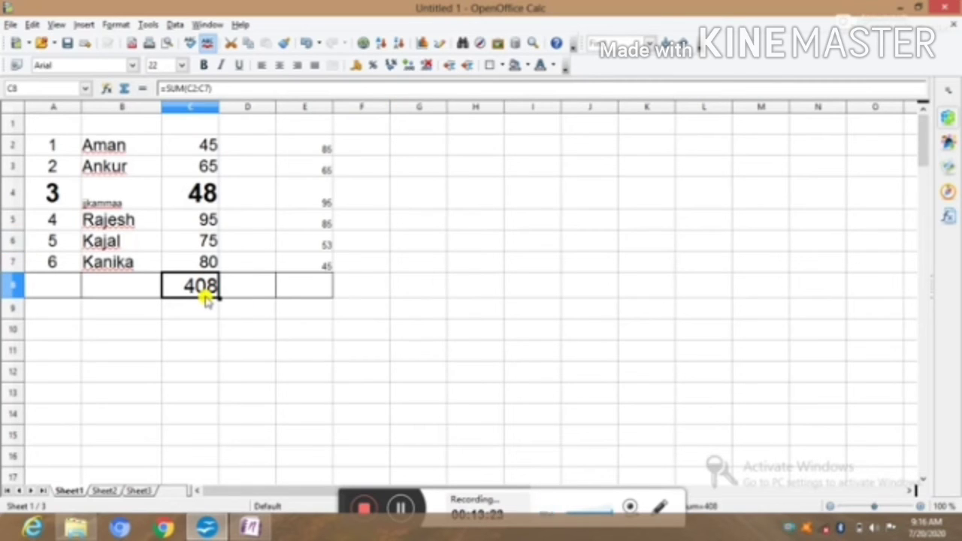
# Copy C8's SUM formula and paste it into E8, giving a total of 428.
pyautogui.rightClick(207, 298)
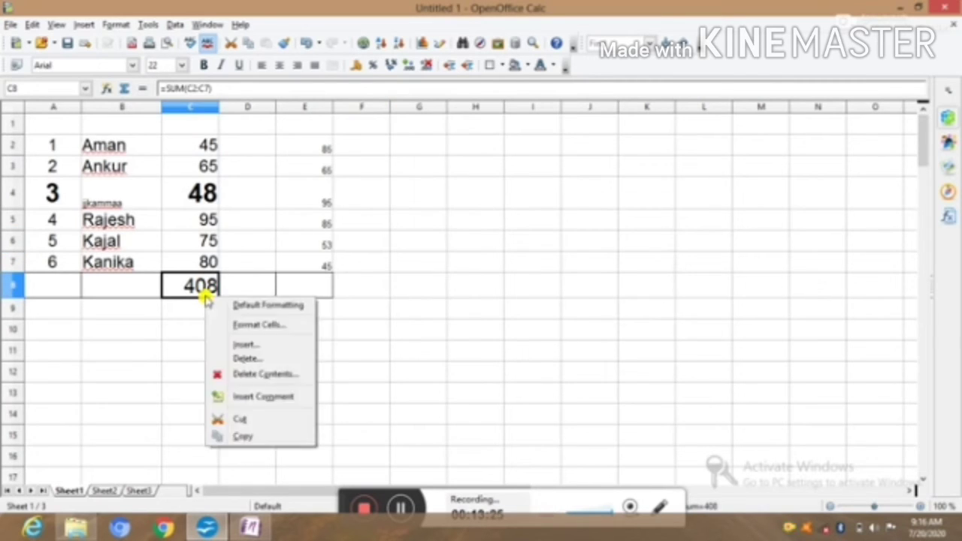
pyautogui.click(250, 441)
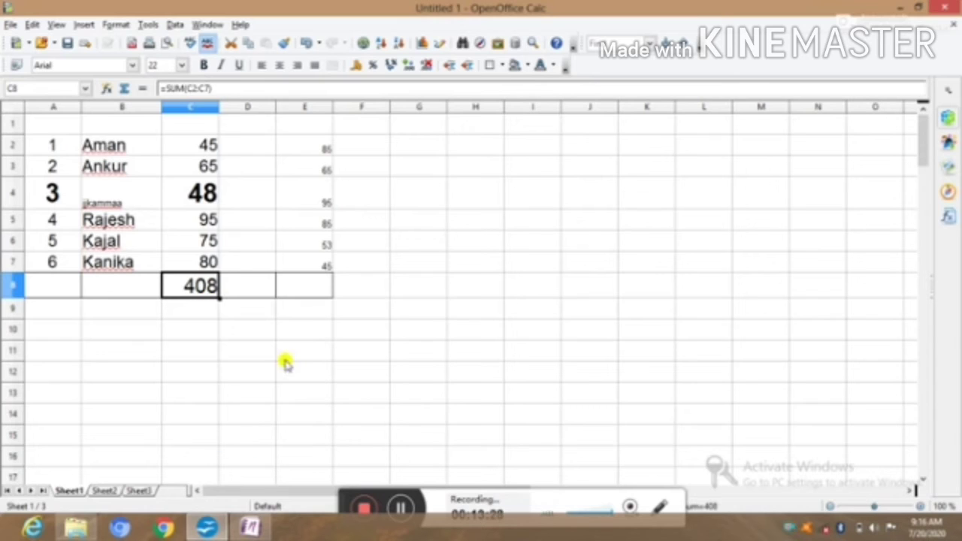
pyautogui.rightClick(312, 285)
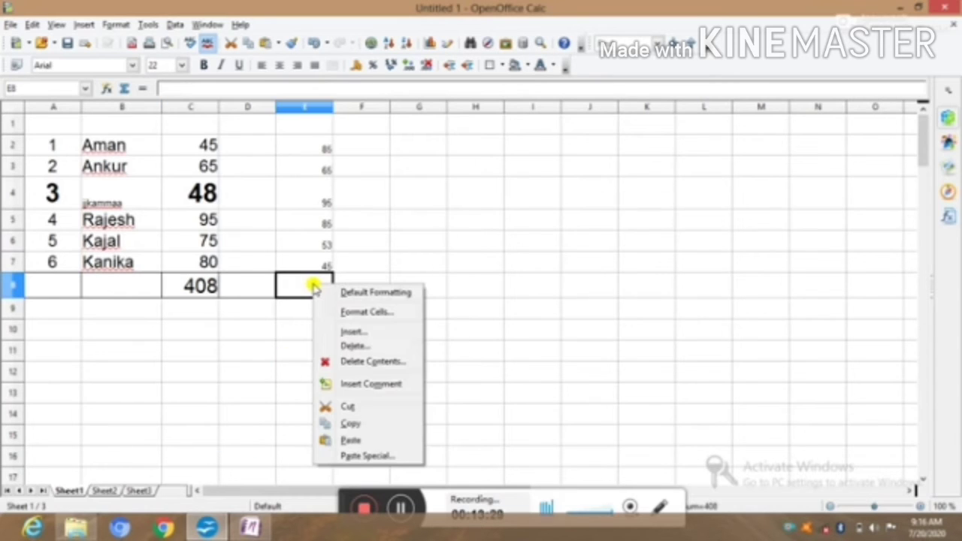
pyautogui.click(364, 441)
pyautogui.click(236, 366)
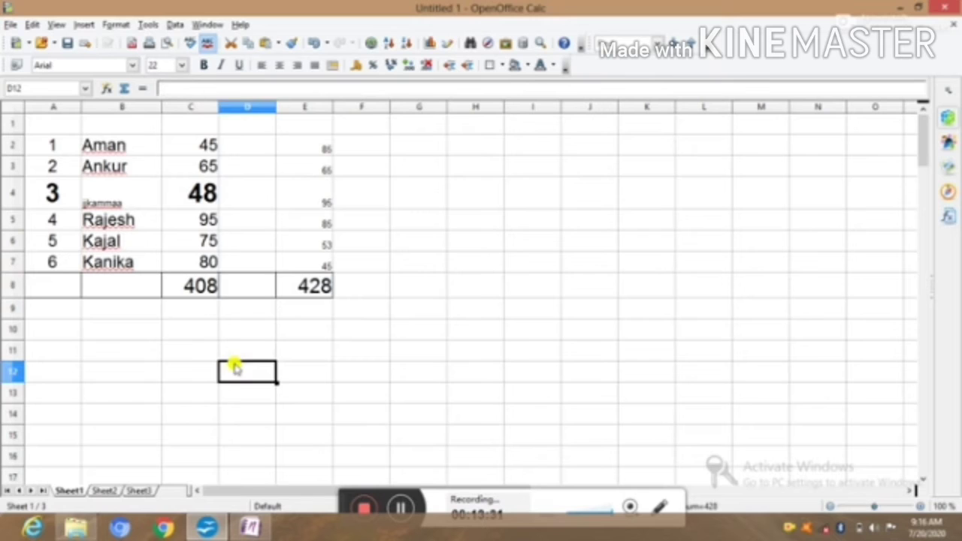
pyautogui.click(196, 286)
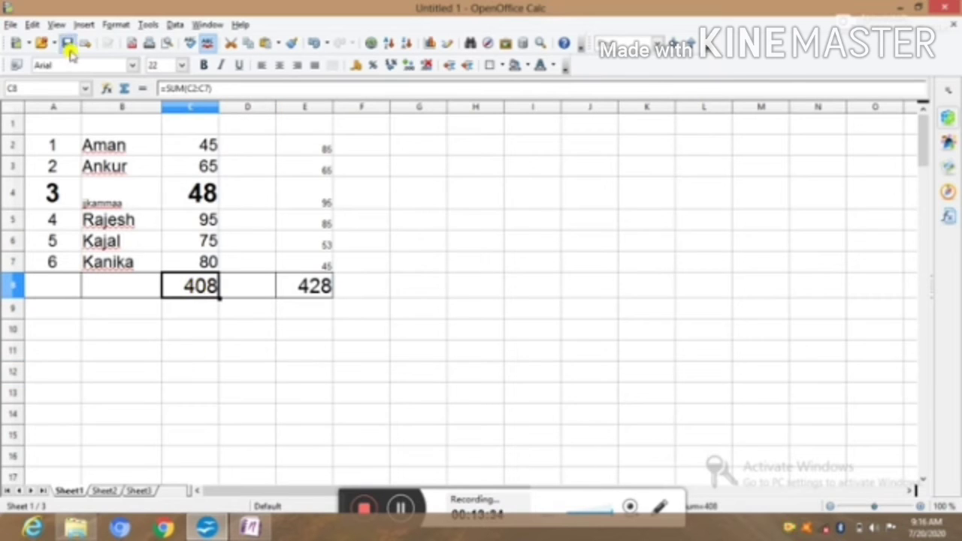
# Delete only the formula from C8, with just Formulas ticked in Delete Contents.
pyautogui.click(33, 25)
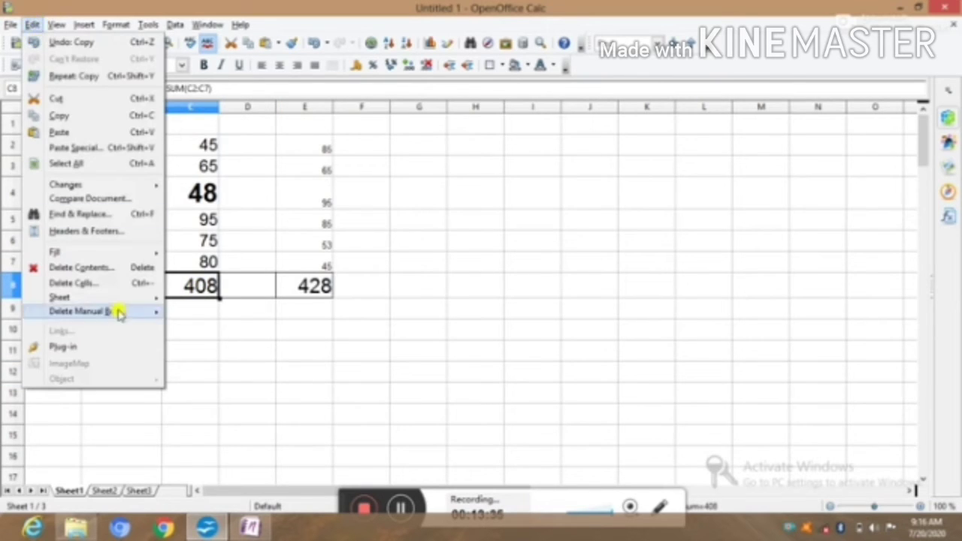
pyautogui.click(113, 267)
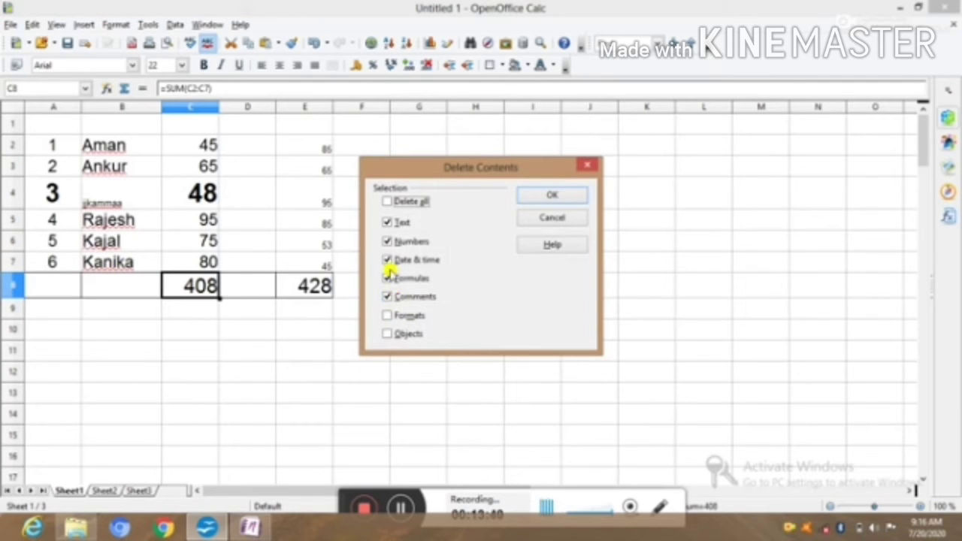
pyautogui.click(388, 297)
pyautogui.click(386, 220)
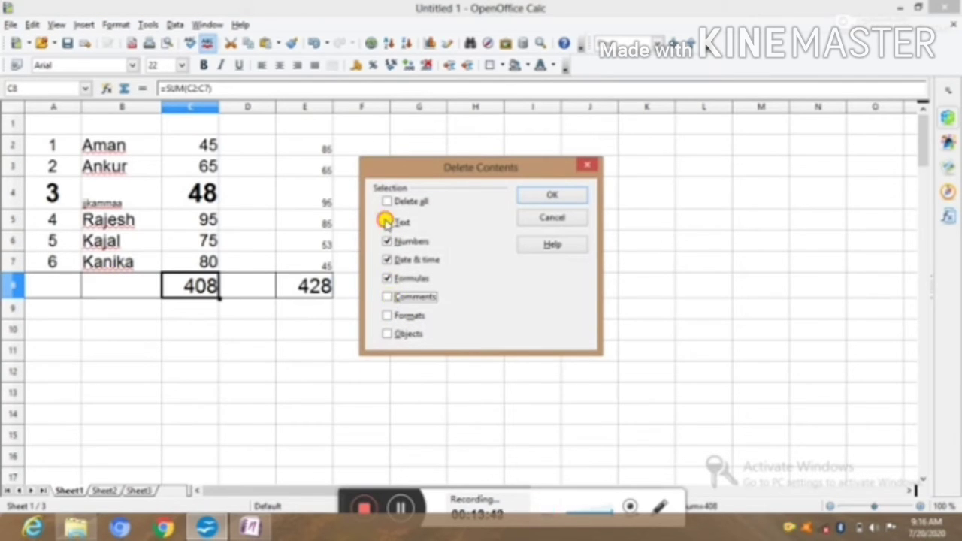
pyautogui.click(387, 241)
pyautogui.click(389, 260)
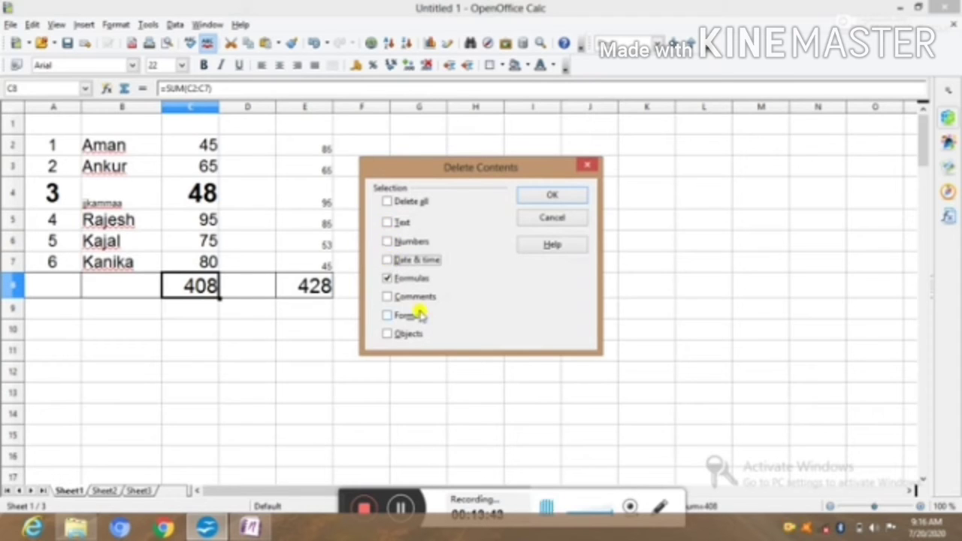
pyautogui.click(562, 197)
# Enter the plain value 47 into the emptied cell C8.
pyautogui.click(172, 353)
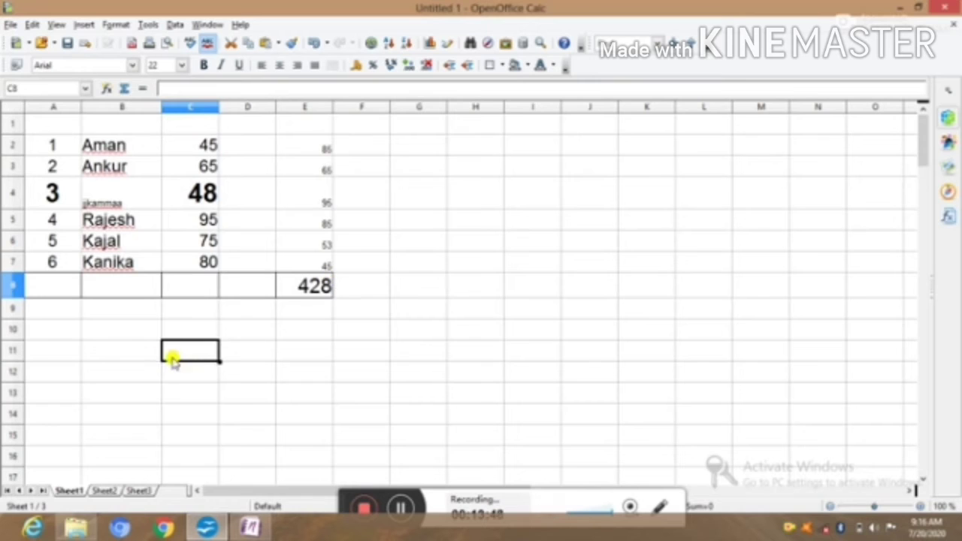
pyautogui.click(197, 284)
pyautogui.write('47')
pyautogui.press('Return')
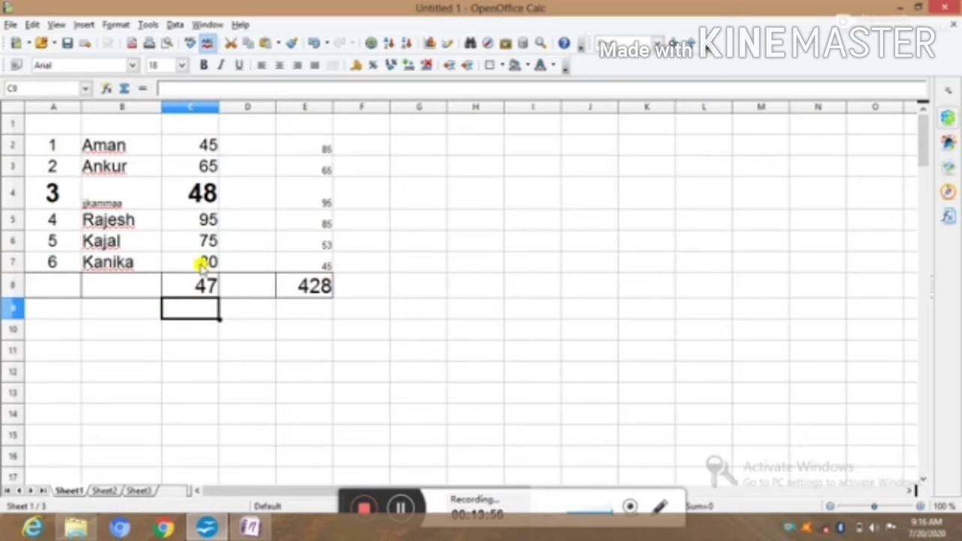
pyautogui.click(197, 285)
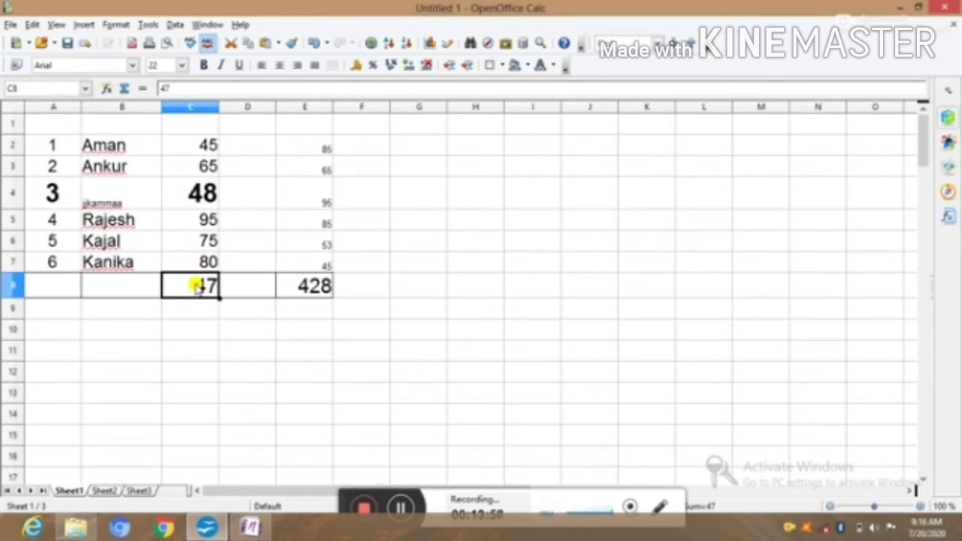
pyautogui.write('4')
pyautogui.press('Return')
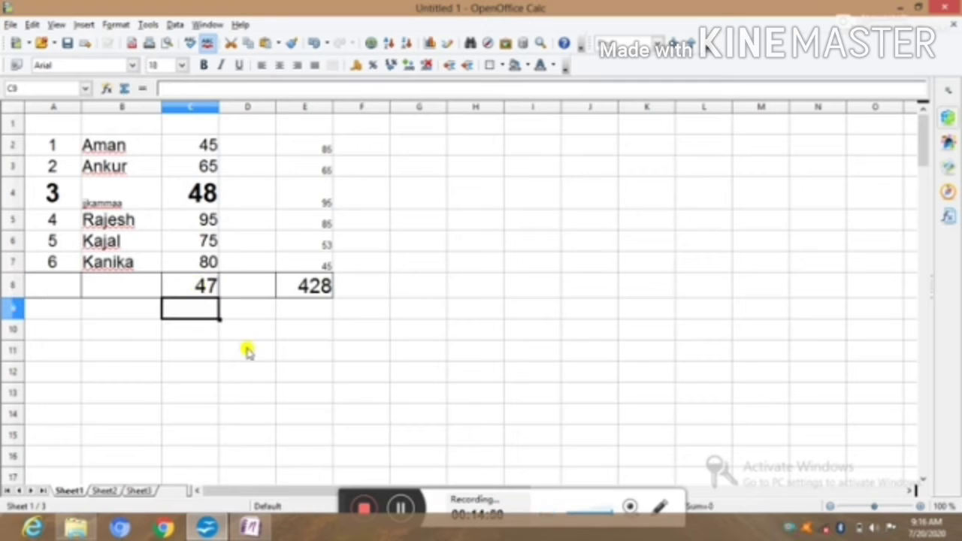
pyautogui.click(401, 509)
pyautogui.click(401, 510)
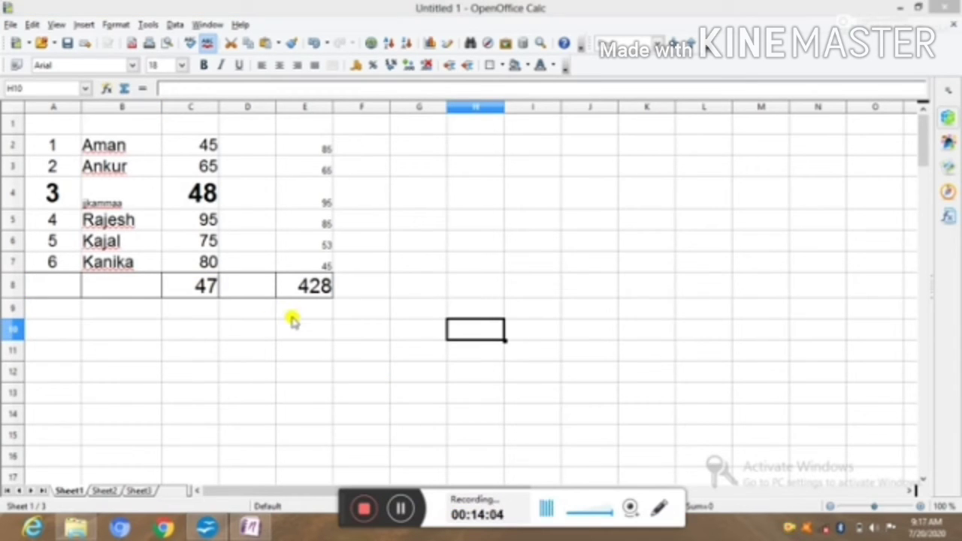
pyautogui.click(301, 280)
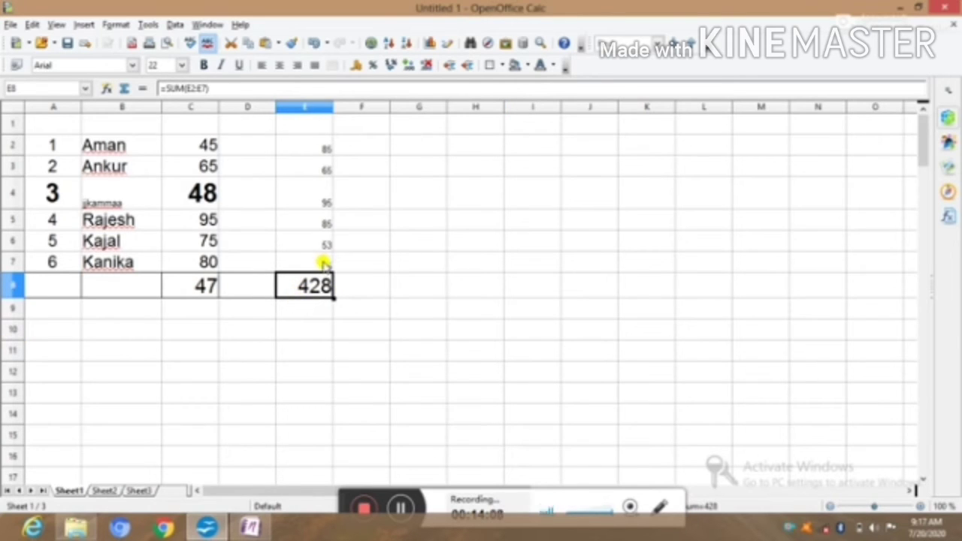
pyautogui.click(33, 24)
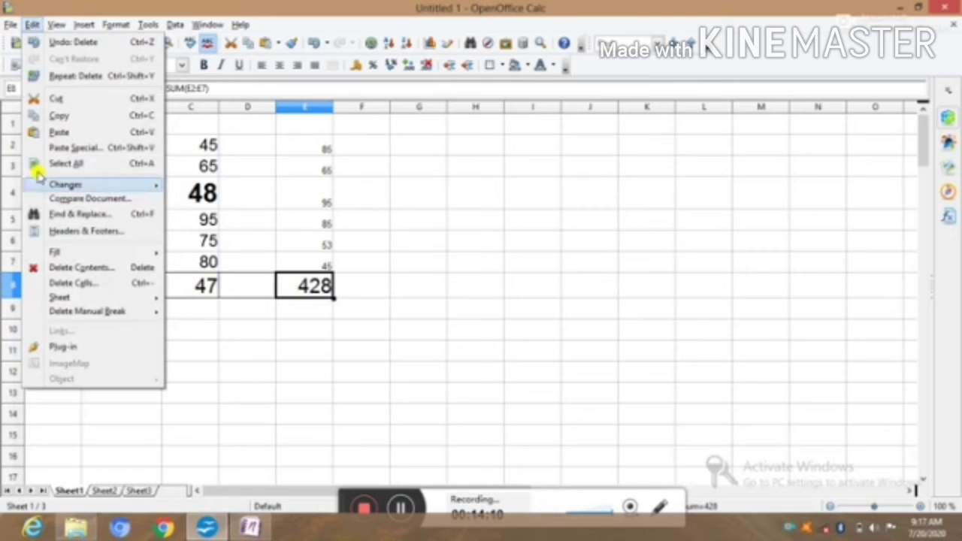
pyautogui.click(75, 268)
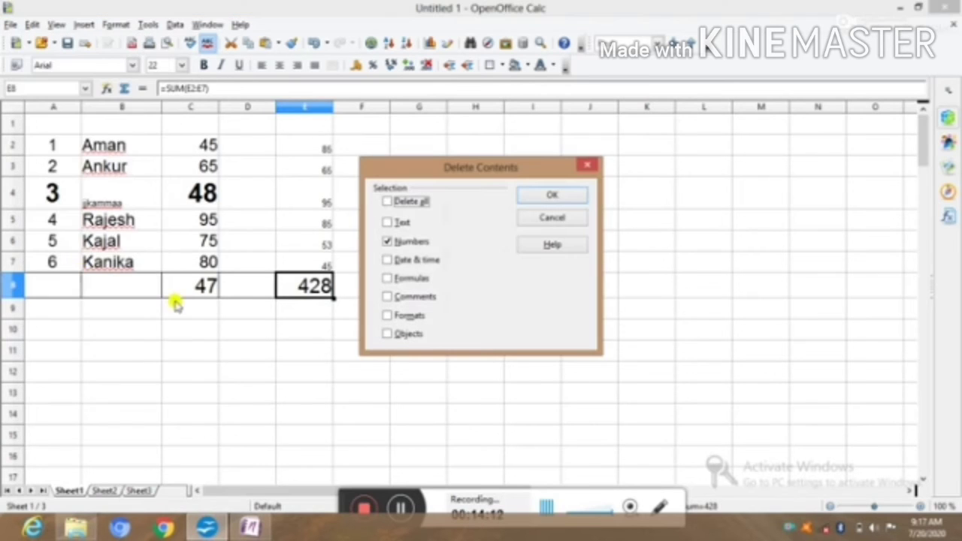
pyautogui.click(387, 241)
pyautogui.click(387, 222)
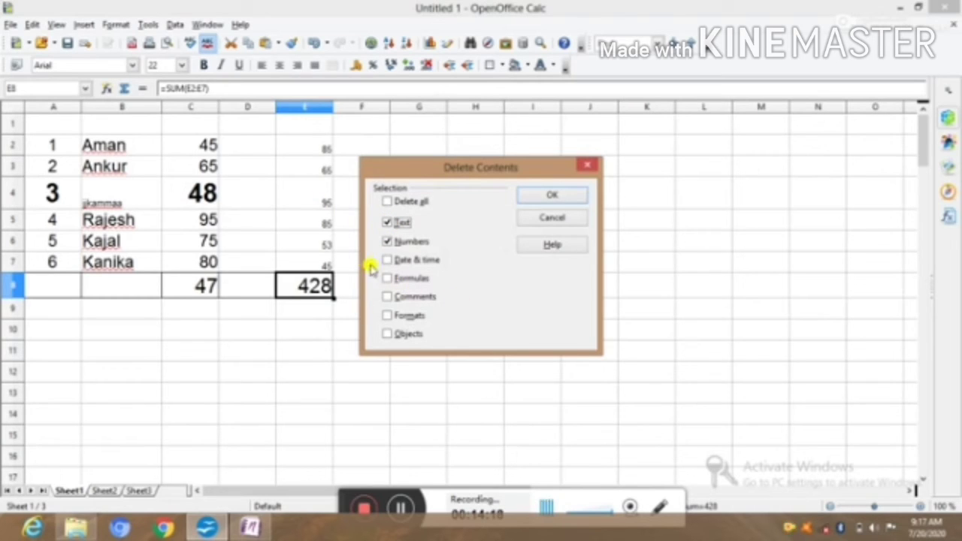
pyautogui.click(549, 198)
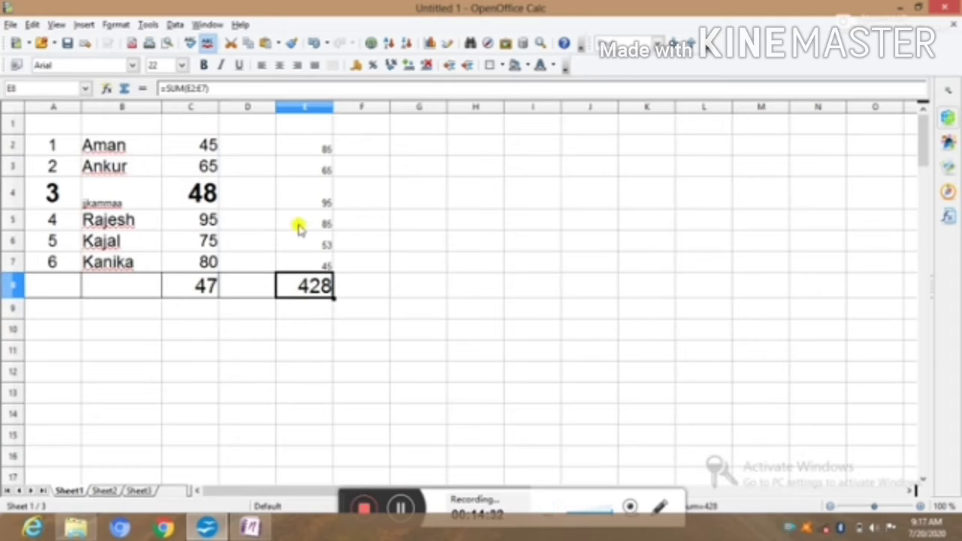
# Delete the mark 95 from E4, dropping the E8 total from 428 to 333.
pyautogui.click(316, 196)
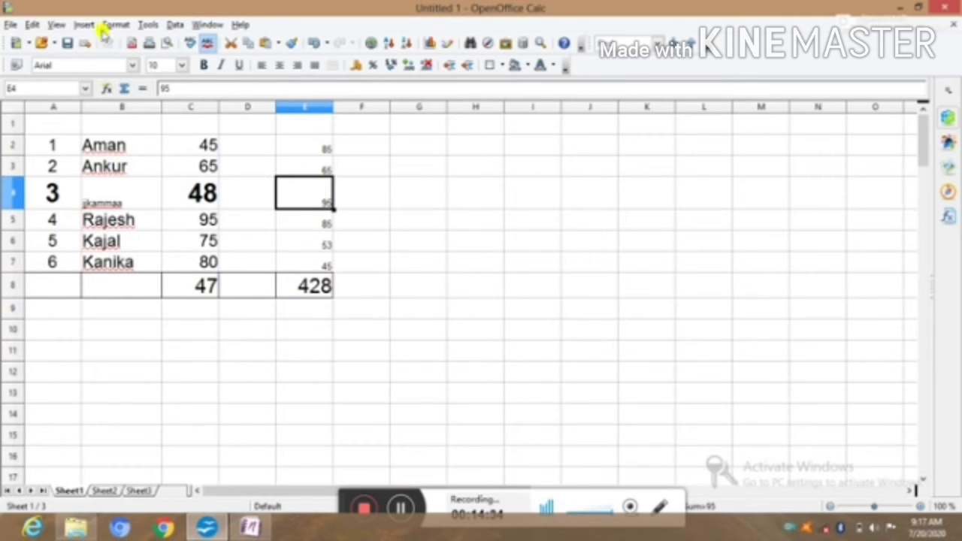
pyautogui.click(32, 24)
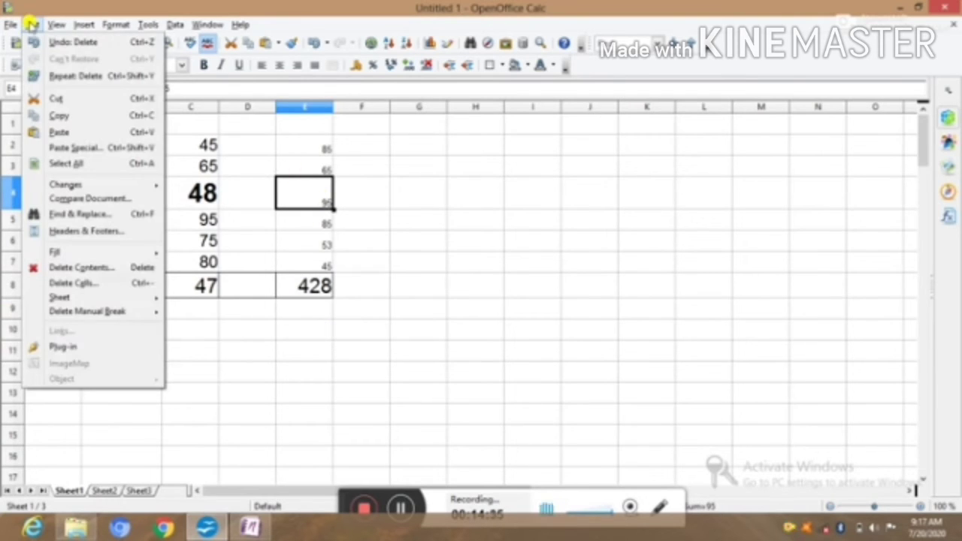
pyautogui.click(100, 267)
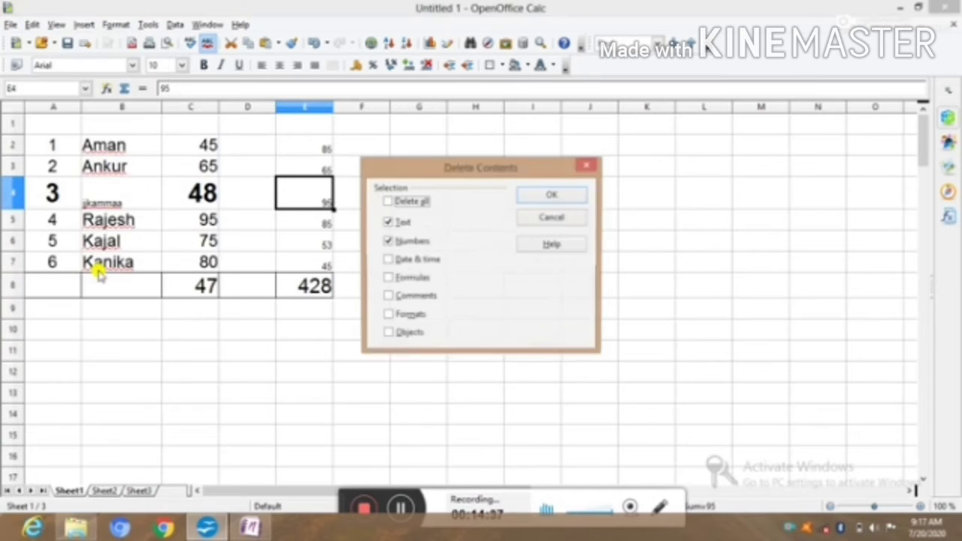
pyautogui.click(552, 194)
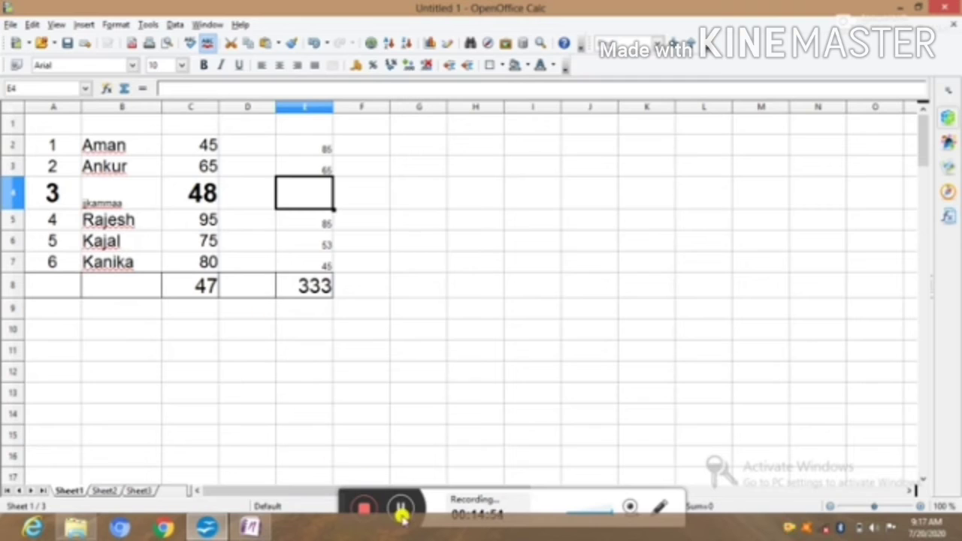
pyautogui.click(402, 510)
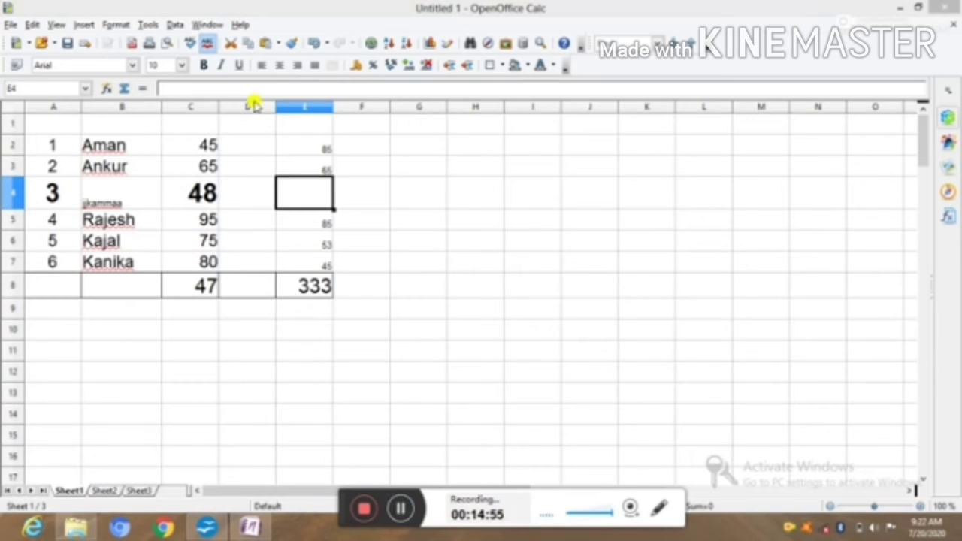
# Clear everything from E2:E8 with Delete Contents set to Delete all, removing the 333 total.
pyautogui.moveTo(314, 149); pyautogui.dragTo(315, 283)
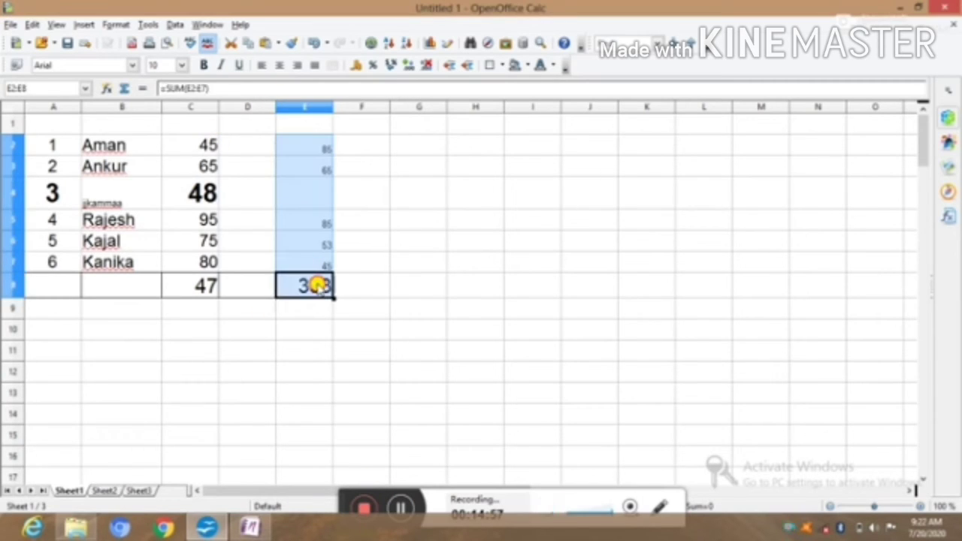
pyautogui.click(33, 24)
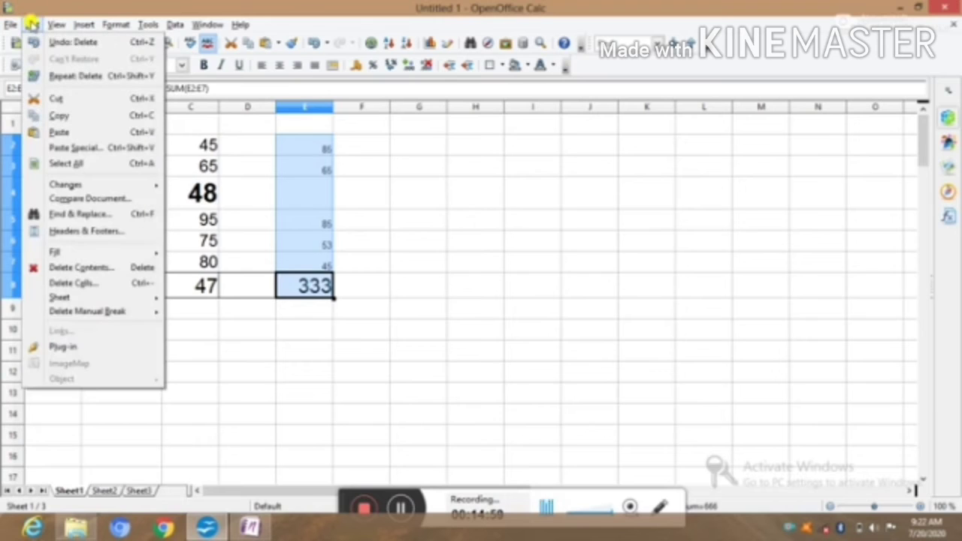
pyautogui.click(92, 266)
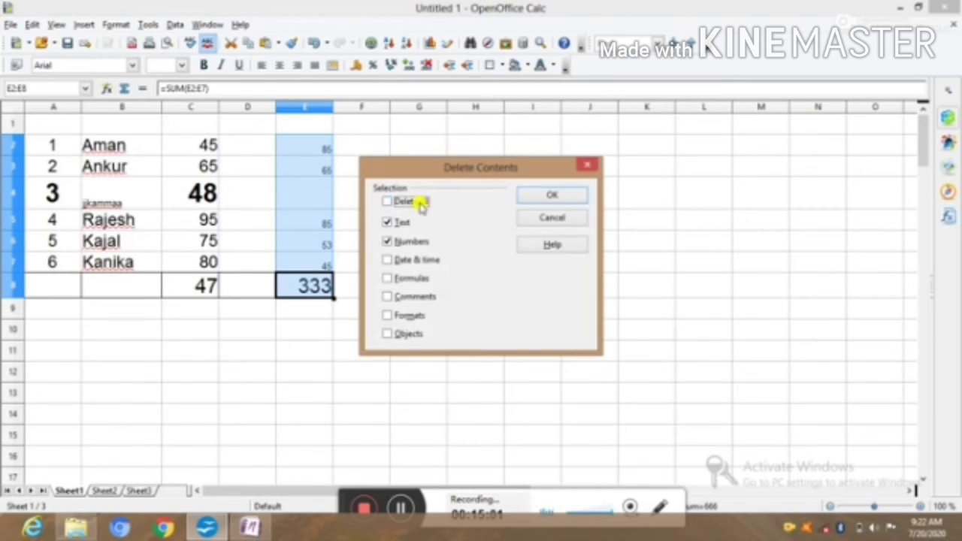
pyautogui.click(388, 202)
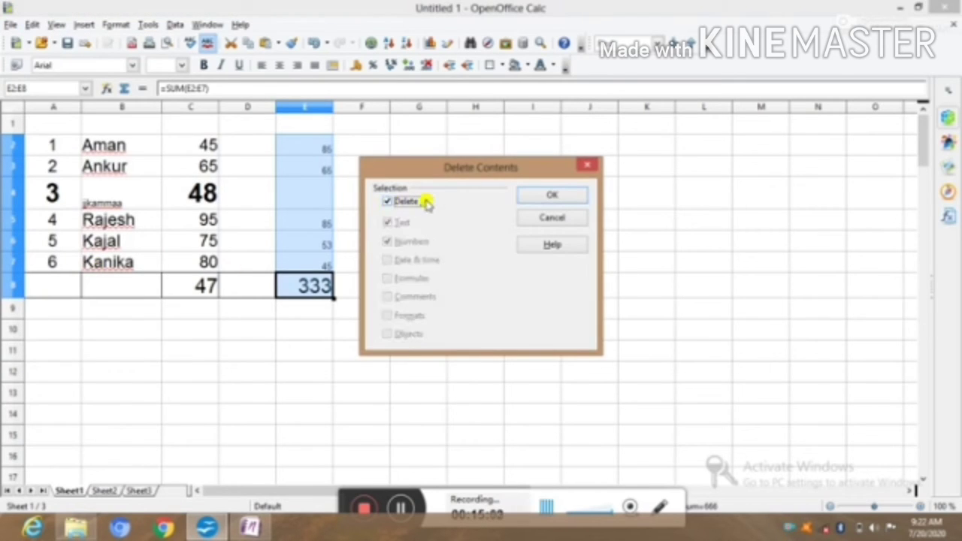
pyautogui.click(572, 198)
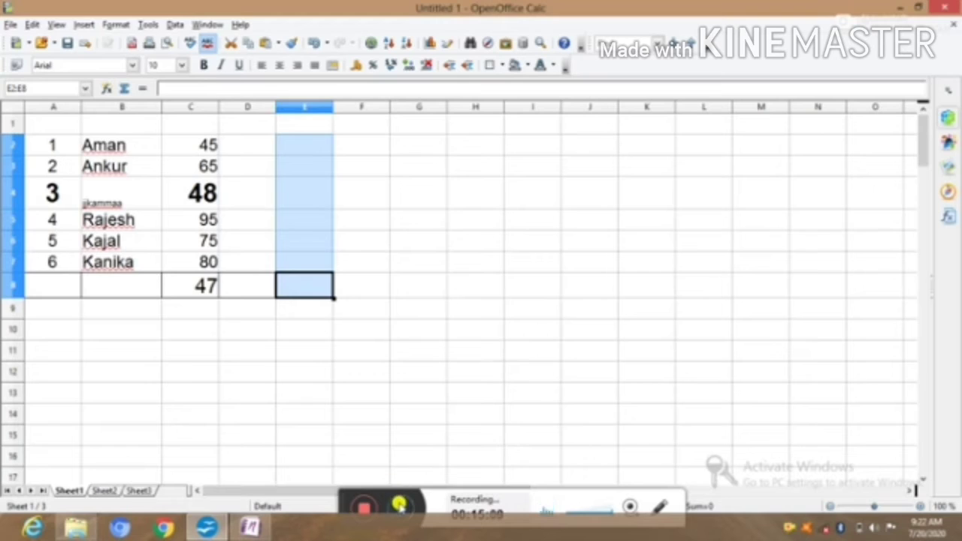
pyautogui.click(400, 508)
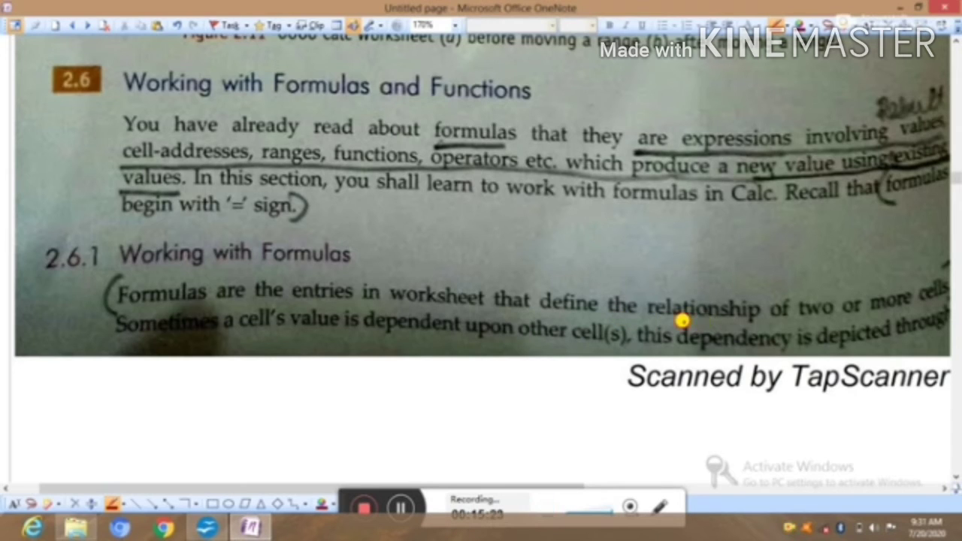
# Underline 'relationship of two or more cells' and 'with '=' sign' in red ink.
pyautogui.moveTo(682, 323); pyautogui.dragTo(953, 302)
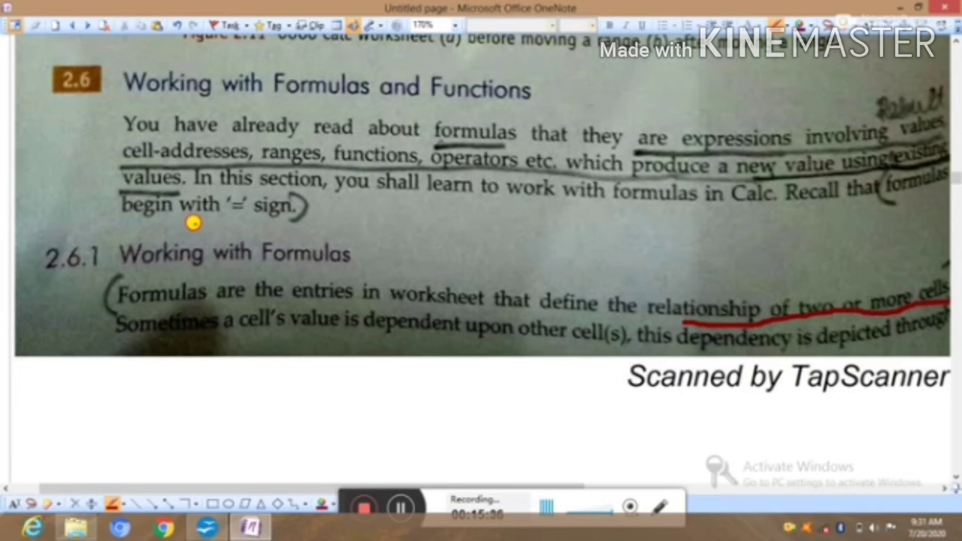
pyautogui.moveTo(194, 223); pyautogui.dragTo(297, 223)
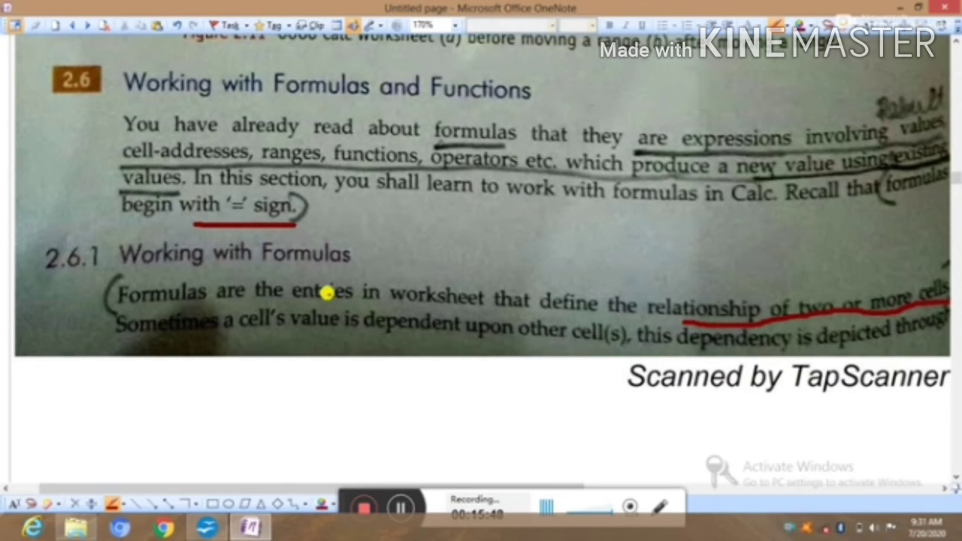
pyautogui.click(401, 511)
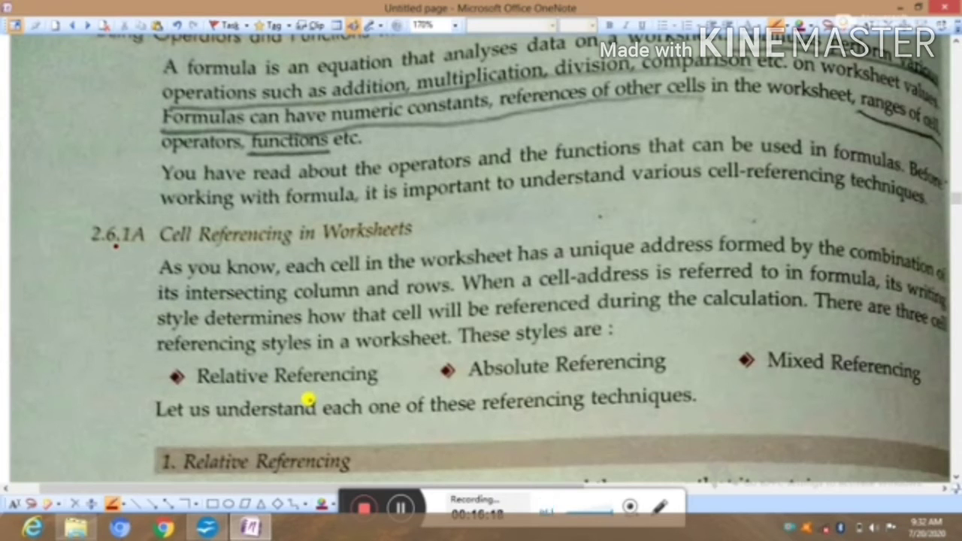
# Put a red dot under Relative, Absolute and Mixed Referencing in the Cell Referencing section.
pyautogui.scroll(-5, 308, 398)
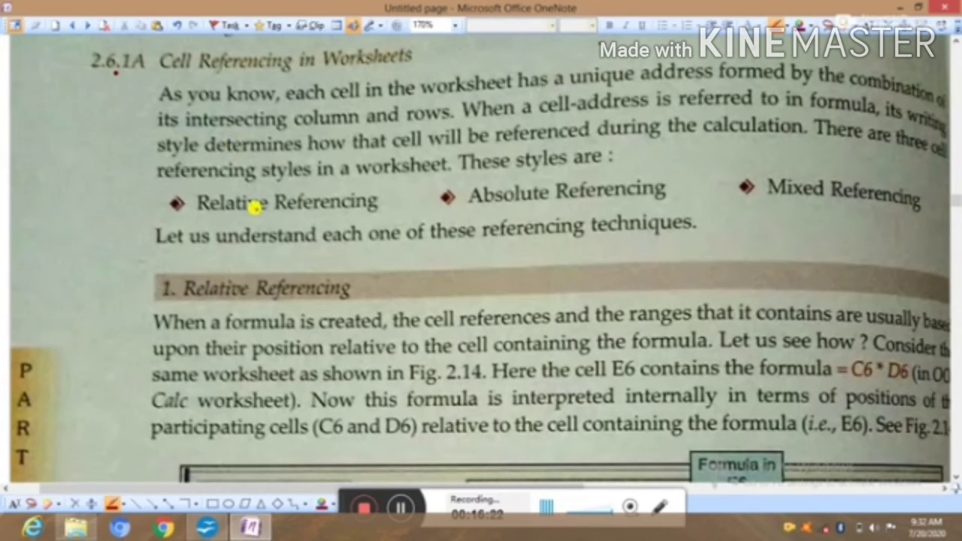
pyautogui.click(234, 218)
pyautogui.click(520, 209)
pyautogui.click(848, 208)
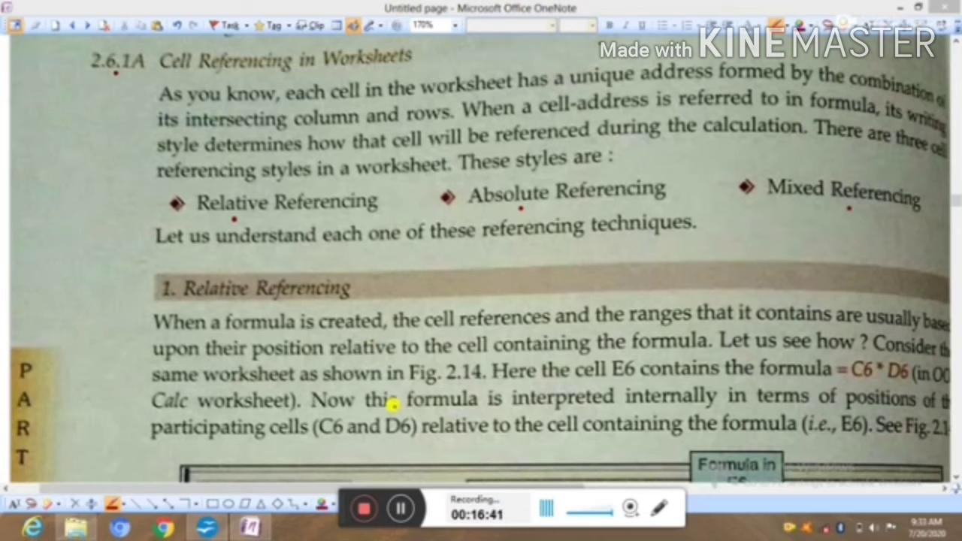
pyautogui.click(403, 510)
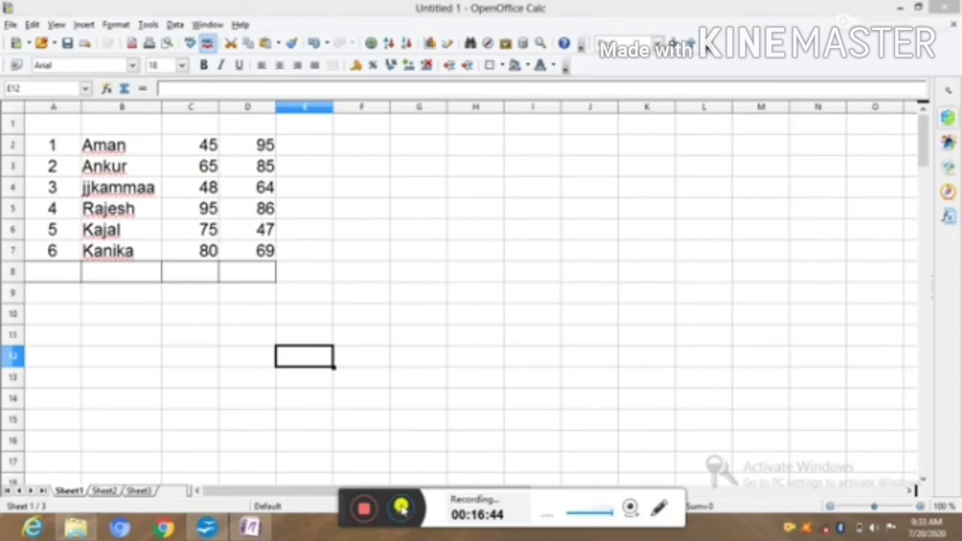
# Insert =SUM(C2:C7) in C8 with the Sum button, giving a total of 408.
pyautogui.click(403, 511)
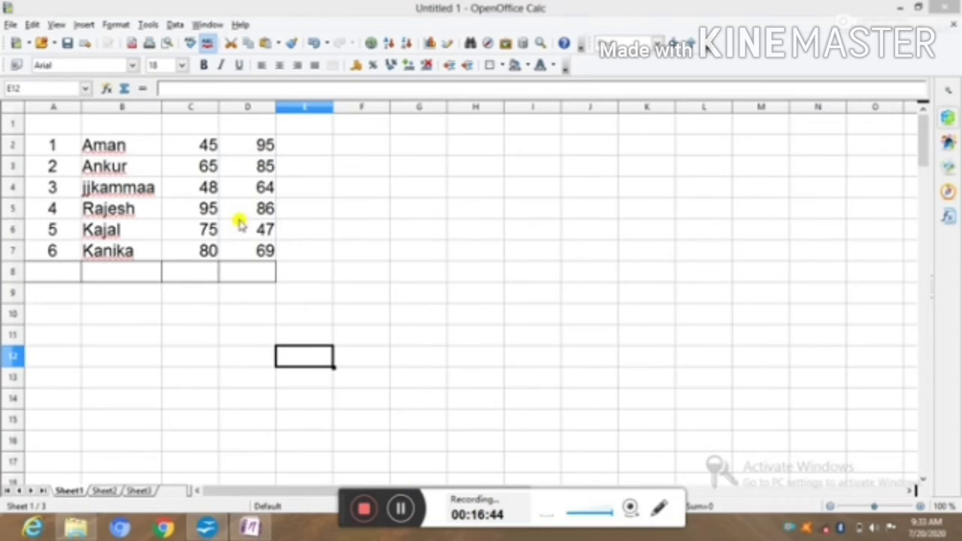
pyautogui.click(195, 276)
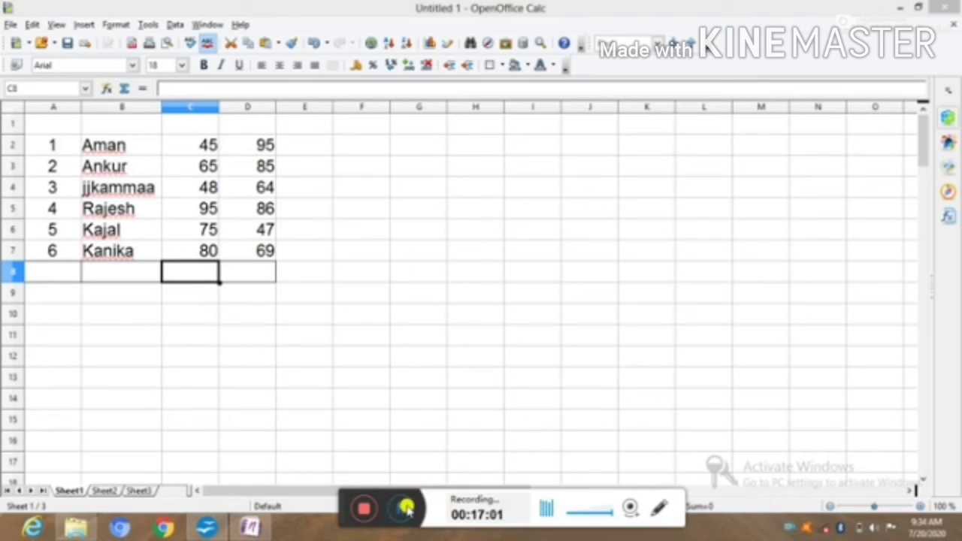
pyautogui.click(124, 89)
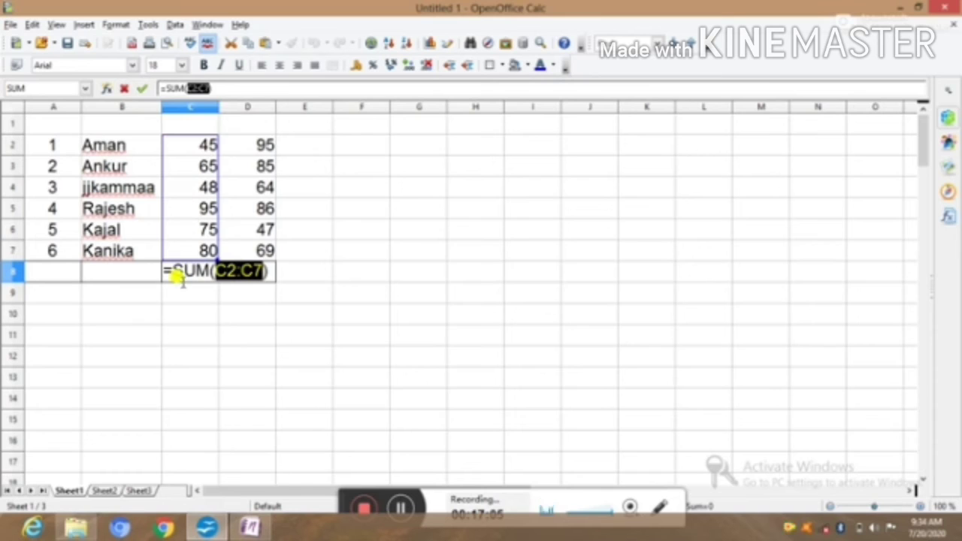
pyautogui.press('Return')
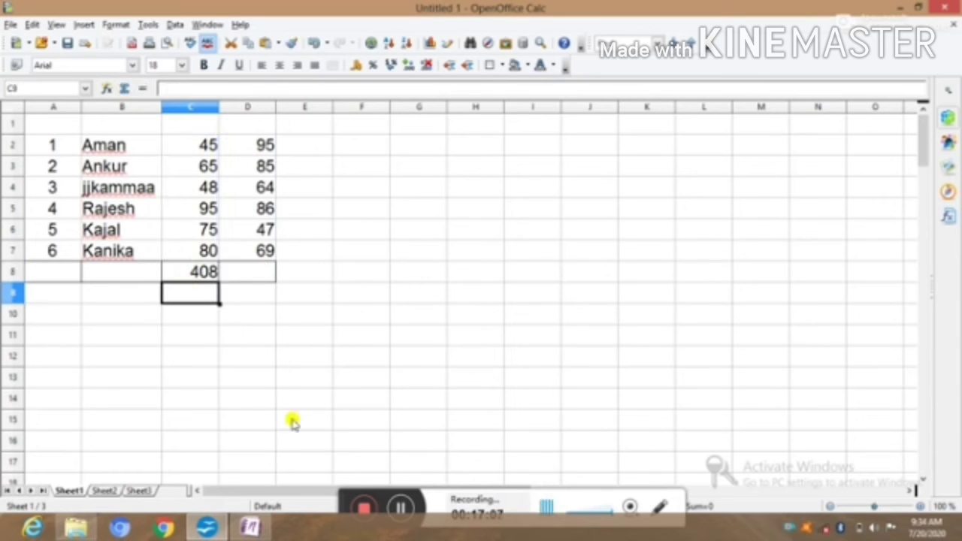
pyautogui.click(400, 509)
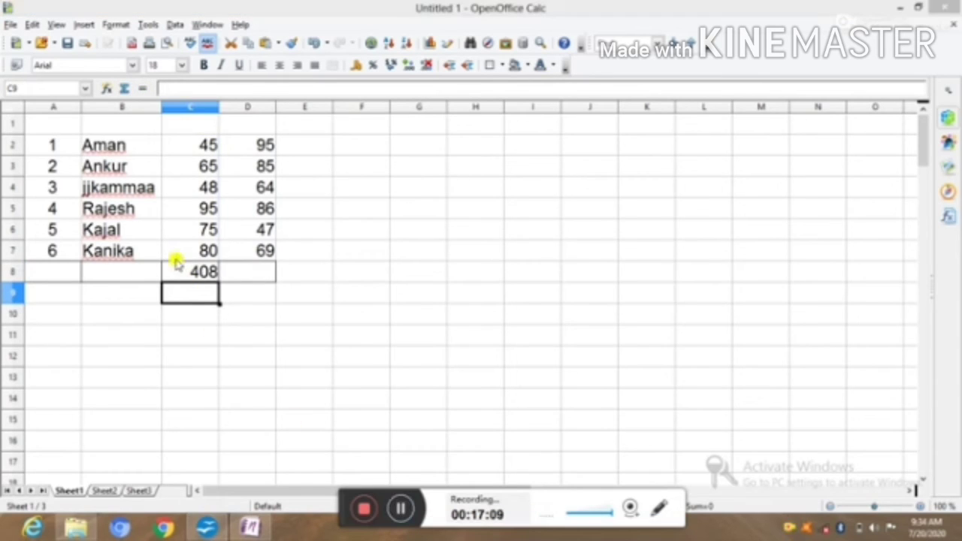
pyautogui.click(197, 272)
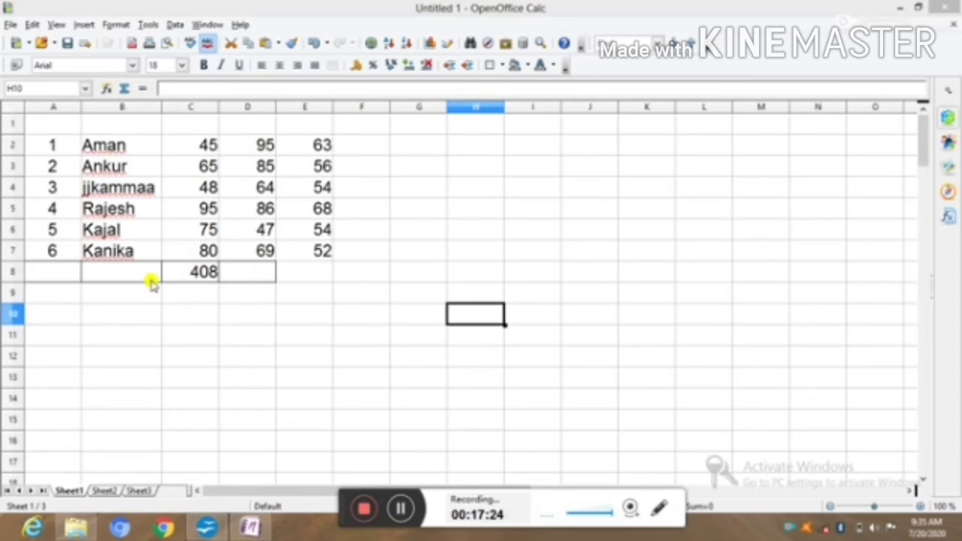
pyautogui.click(210, 274)
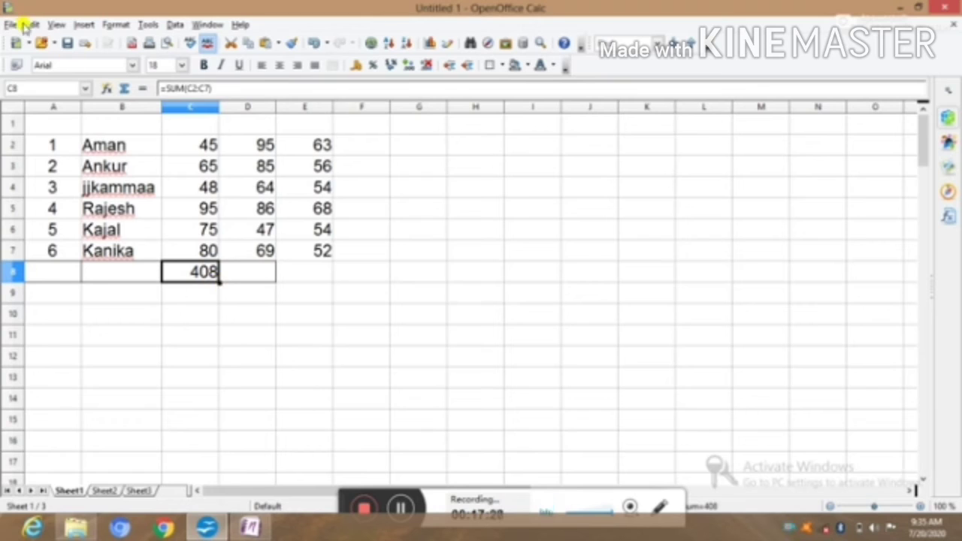
# Copy C8's SUM formula into D8 and E8, verifying they now sum D2:D7 and E2:E7.
pyautogui.click(250, 43)
pyautogui.moveTo(256, 271); pyautogui.dragTo(308, 275)
pyautogui.click(264, 43)
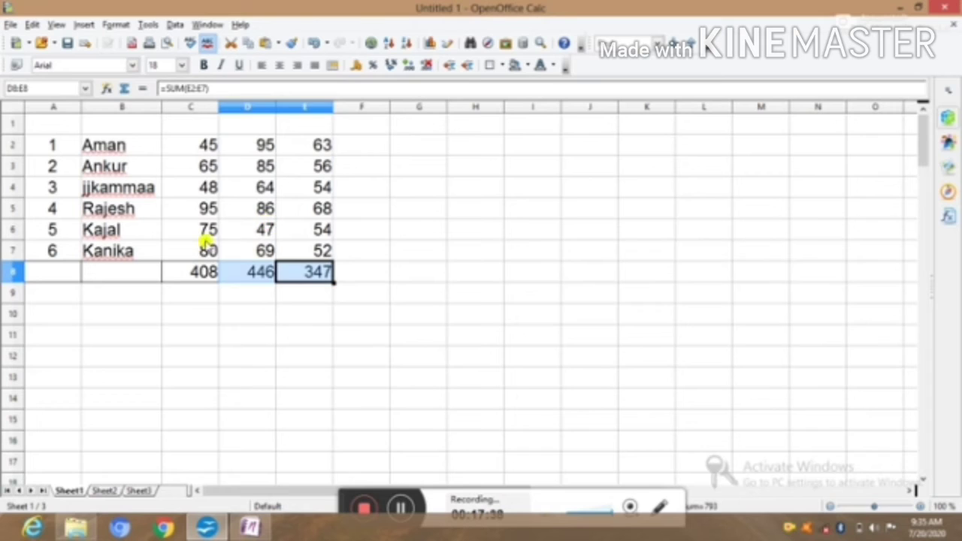
pyautogui.press('Down')
pyautogui.press('Down')
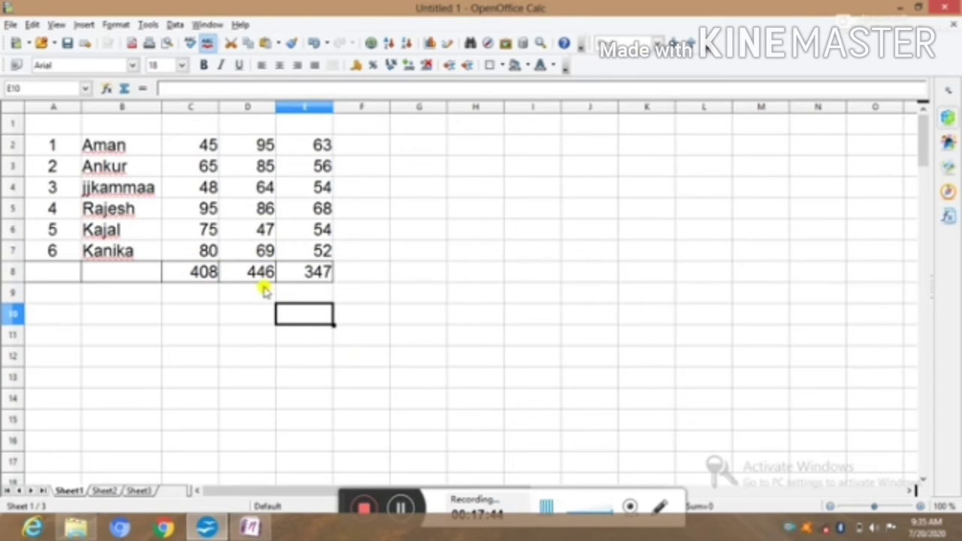
pyautogui.click(207, 273)
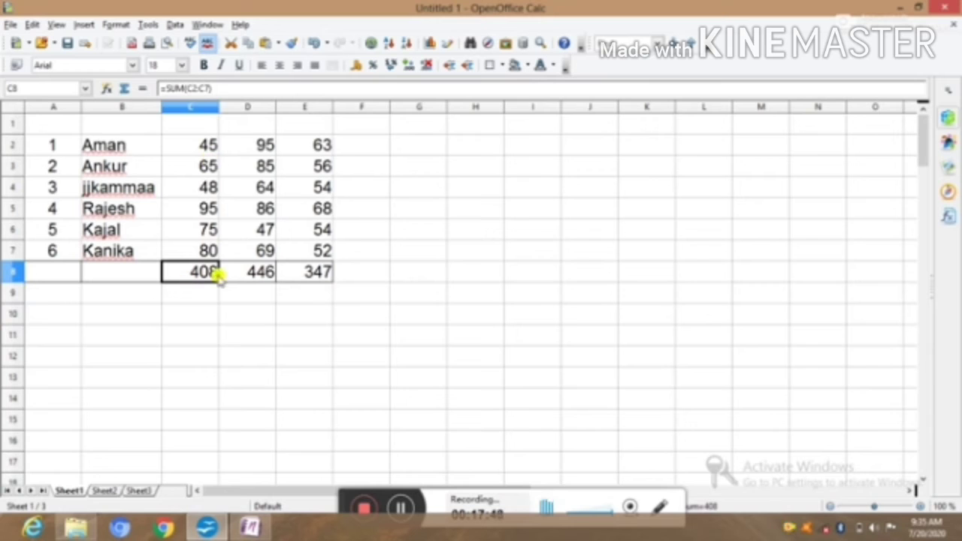
pyautogui.click(260, 271)
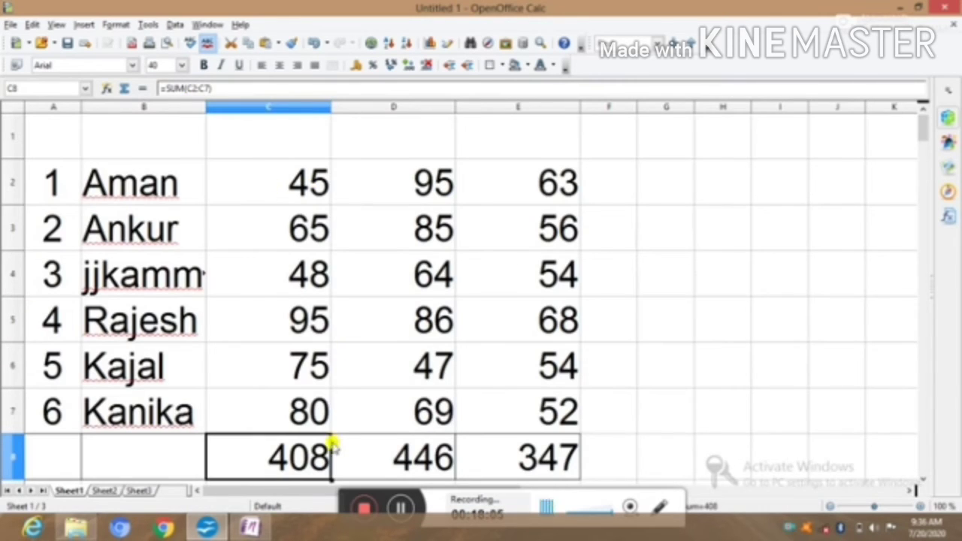
pyautogui.click(389, 460)
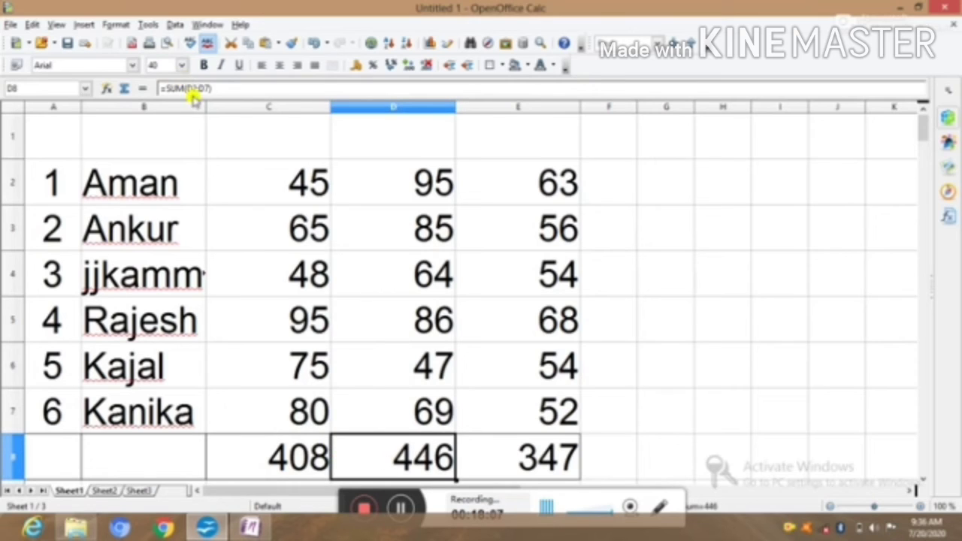
pyautogui.click(529, 467)
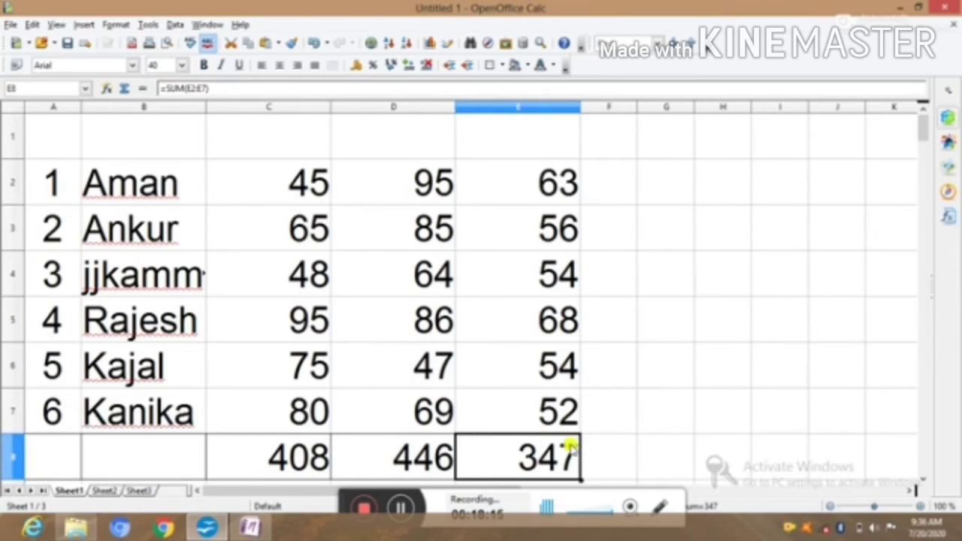
# Widen column B to fit the full names and clear all contents of D2:E8.
pyautogui.moveTo(206, 107); pyautogui.dragTo(247, 113)
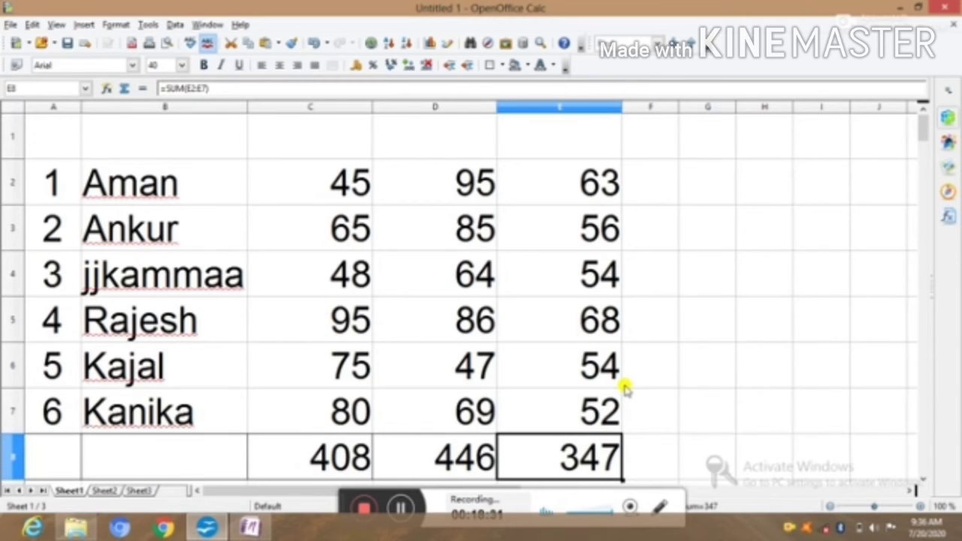
pyautogui.hotkey('shift', 'Up')
pyautogui.hotkey('shift', 'Up')
pyautogui.hotkey('shift', 'Up')
pyautogui.hotkey('shift', 'Left')
pyautogui.press('Delete')
pyautogui.click(535, 194)
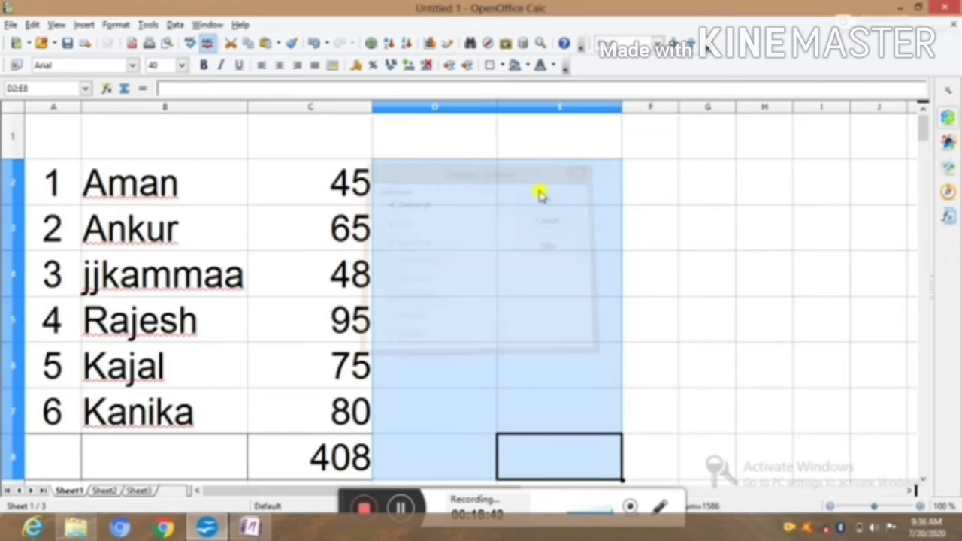
pyautogui.click(429, 373)
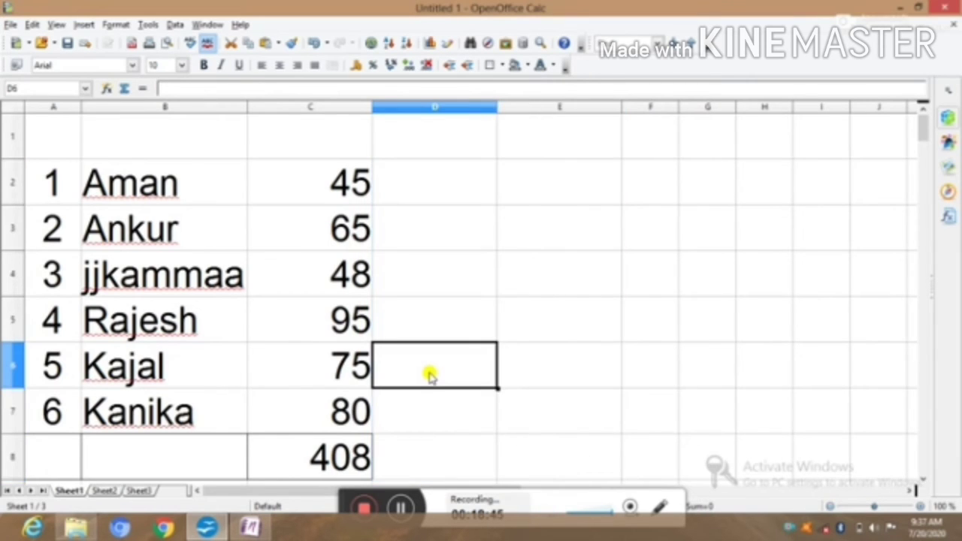
pyautogui.hotkey('alt', 'Tab')
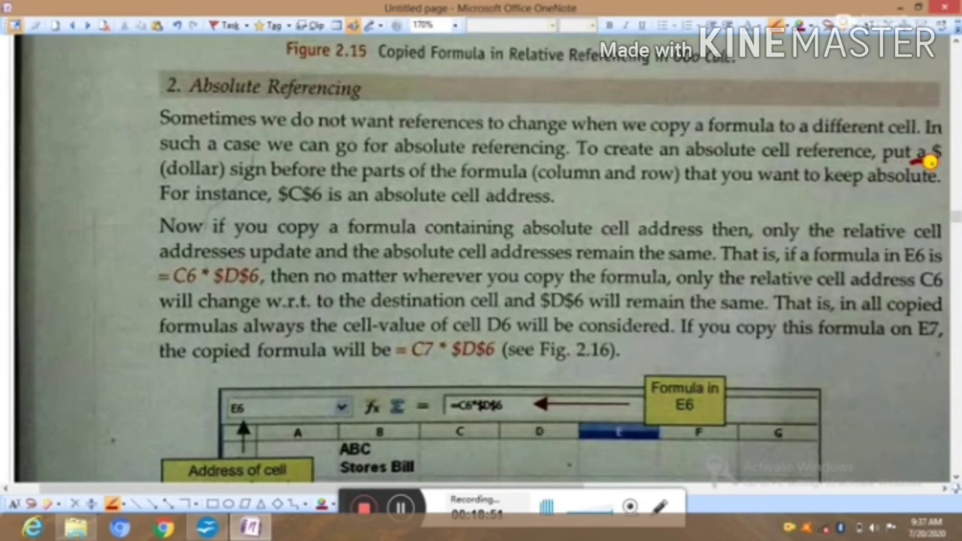
# Underline in red the $-sign rule, '$C$6 is an absolute cell address' and =C6 * $D$6.
pyautogui.moveTo(912, 160); pyautogui.dragTo(948, 158)
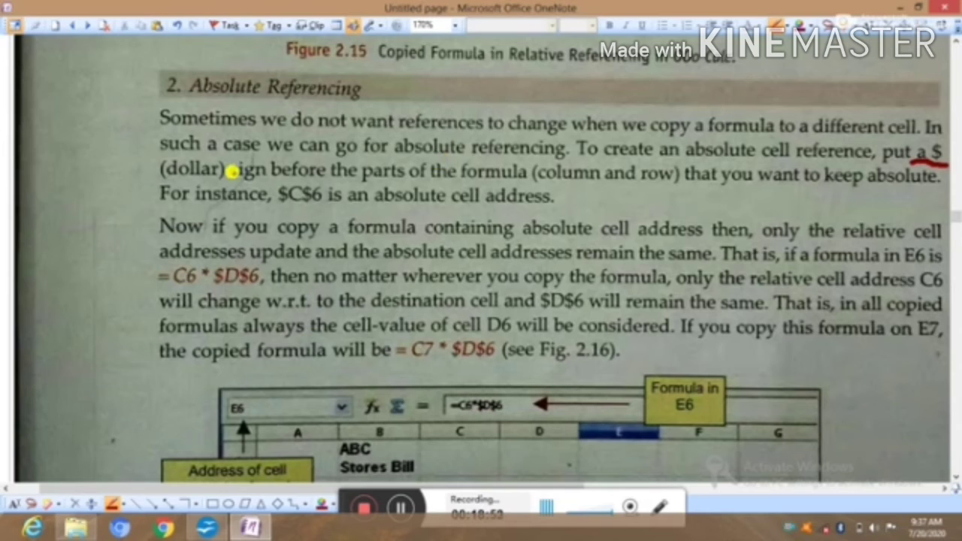
pyautogui.moveTo(229, 180); pyautogui.dragTo(699, 191)
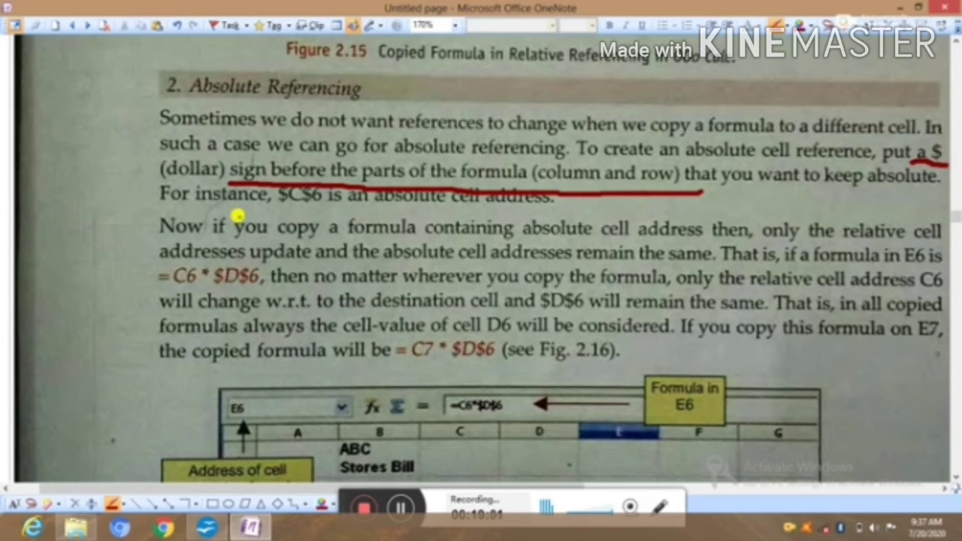
pyautogui.moveTo(275, 211); pyautogui.dragTo(545, 216)
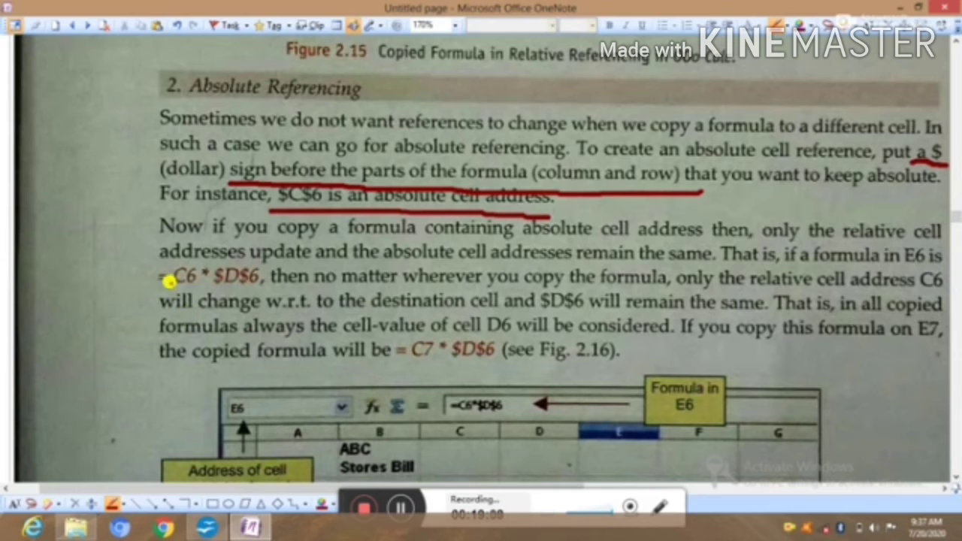
pyautogui.moveTo(164, 285); pyautogui.dragTo(264, 285)
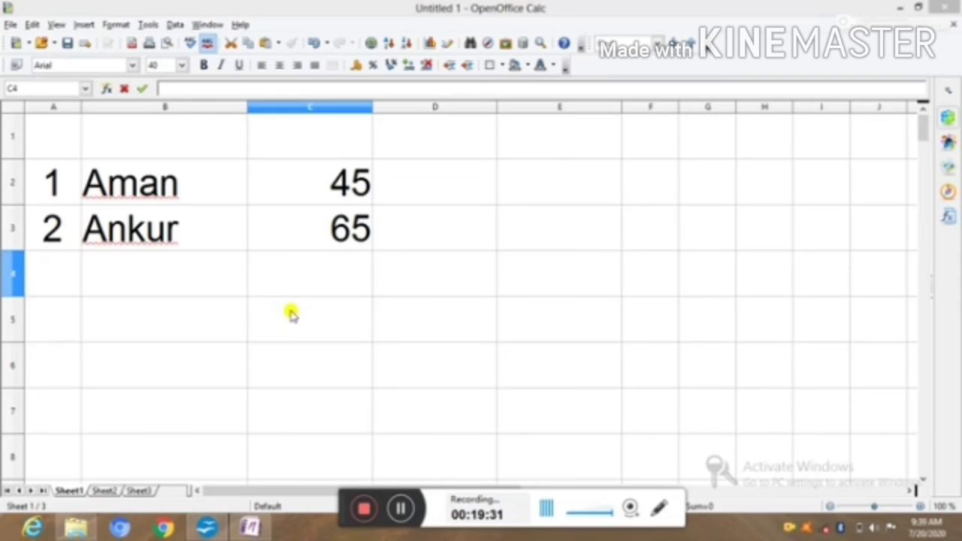
# Enter the absolute formula =$C$2+$C$3 in C4 so it shows 110.
pyautogui.doubleClick(299, 267)
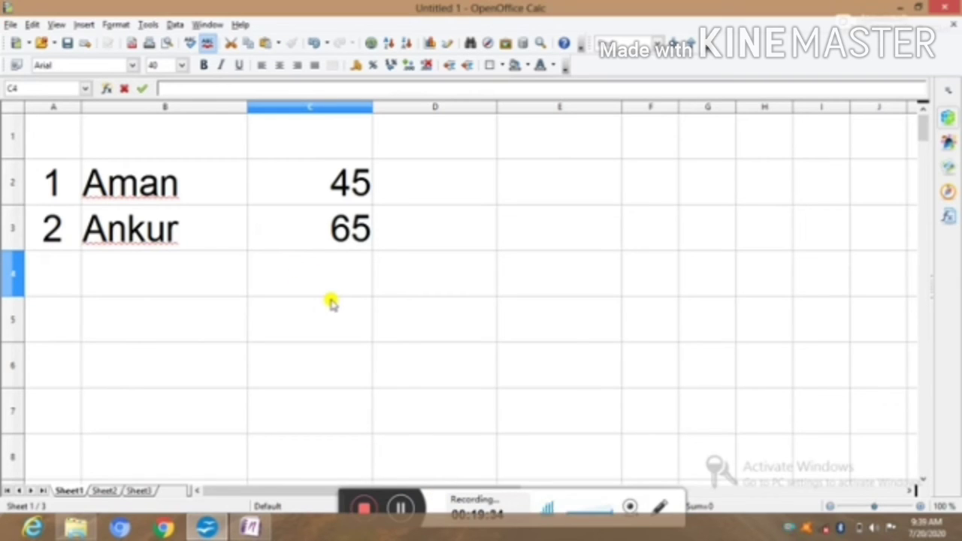
pyautogui.write('=')
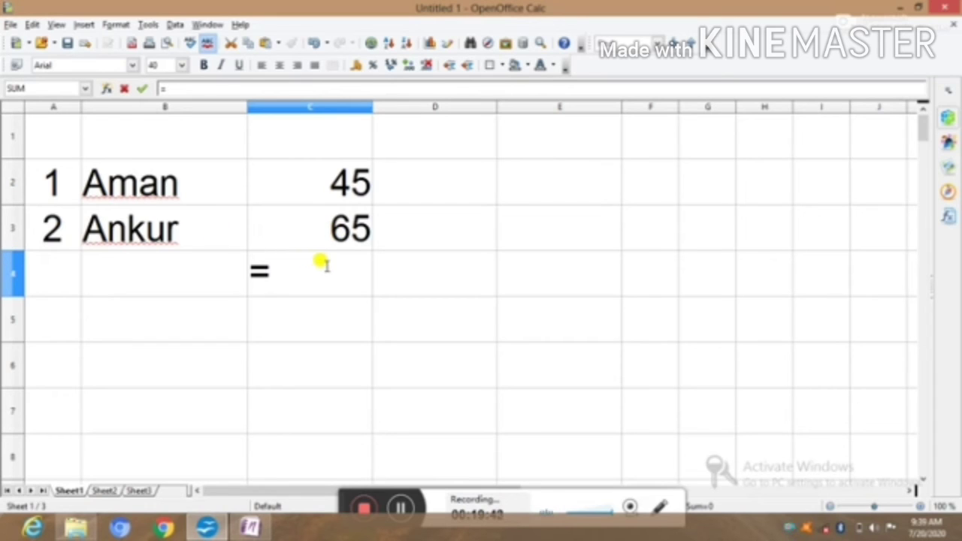
pyautogui.write('$')
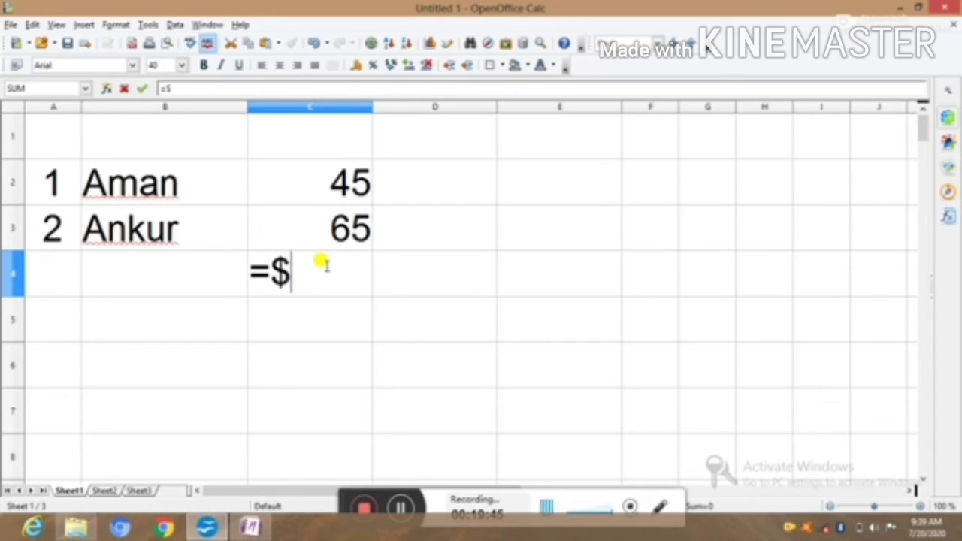
pyautogui.write('c')
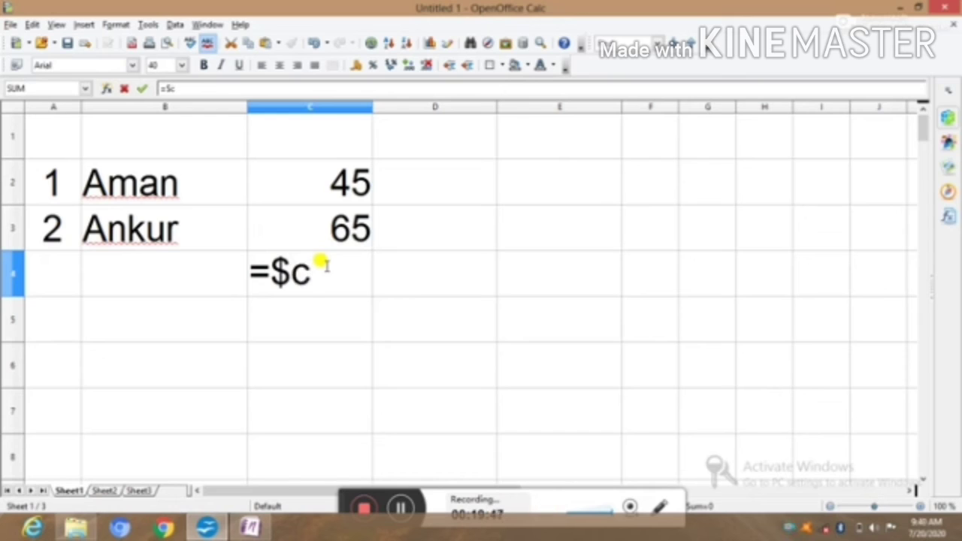
pyautogui.write('2')
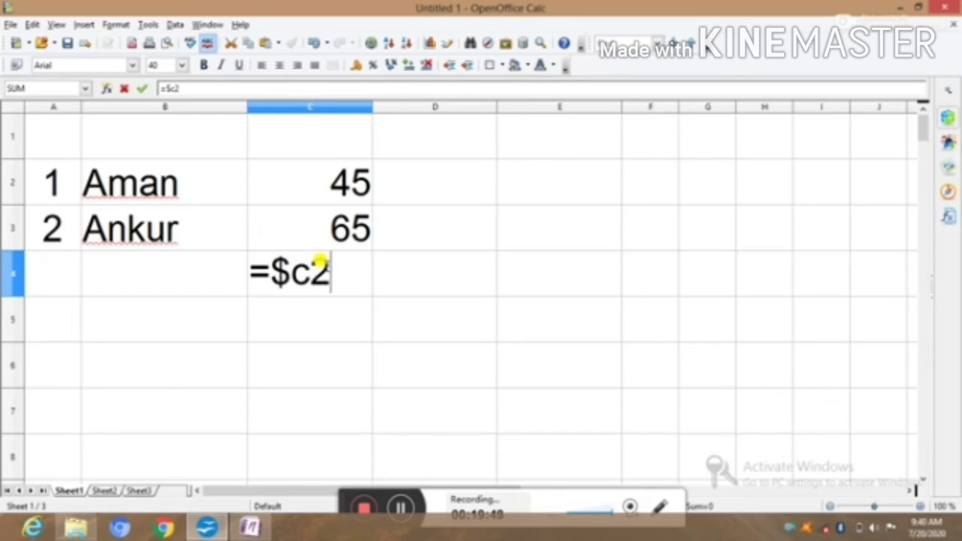
pyautogui.write('$')
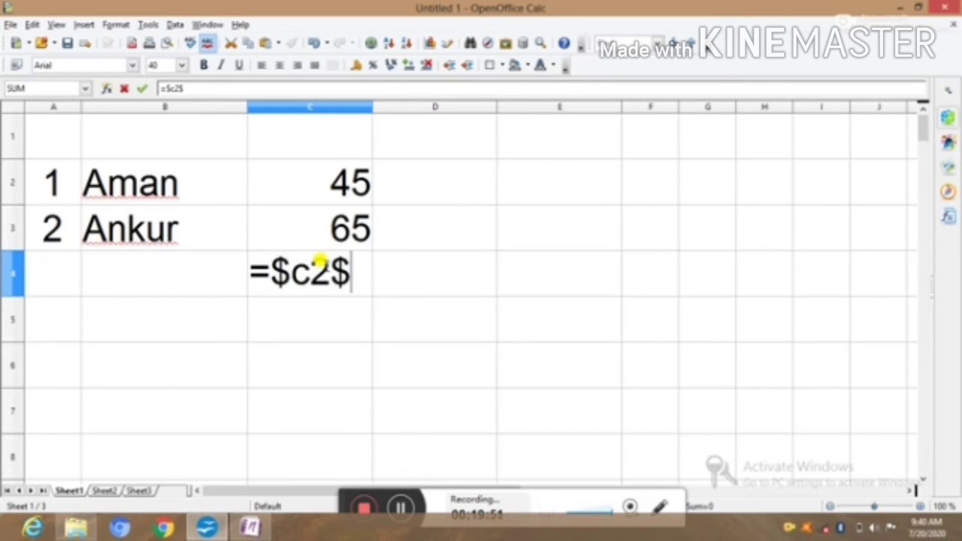
pyautogui.write('C')
pyautogui.press('BackSpace')
pyautogui.write('+')
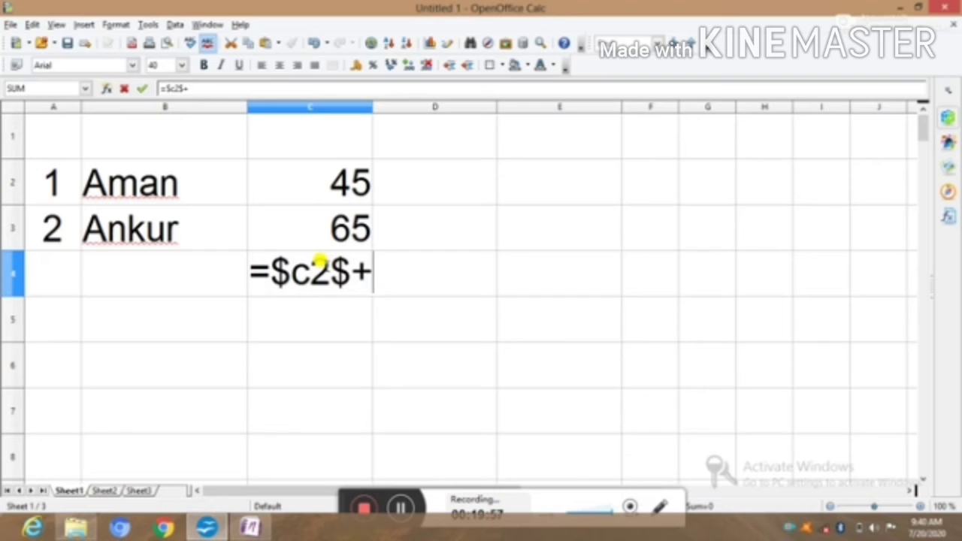
pyautogui.write('$')
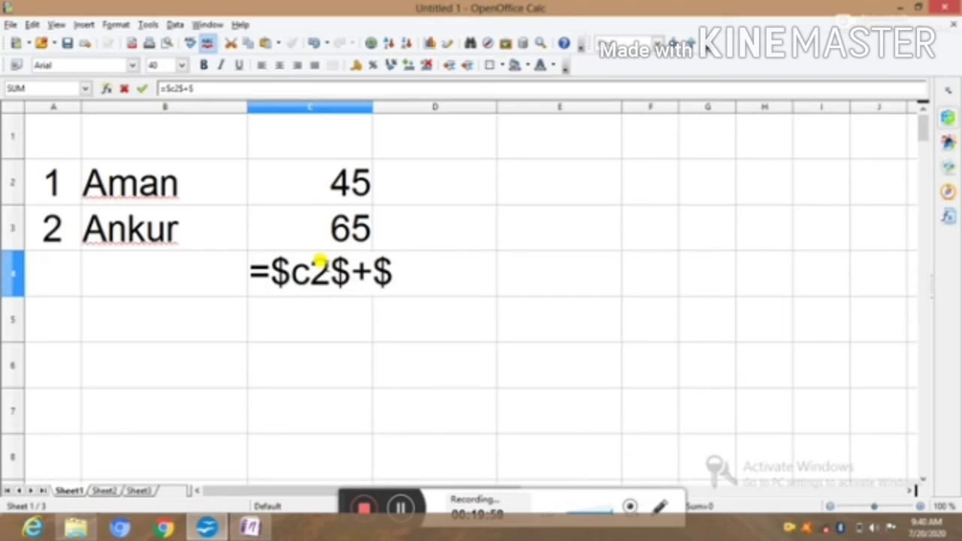
pyautogui.write('c')
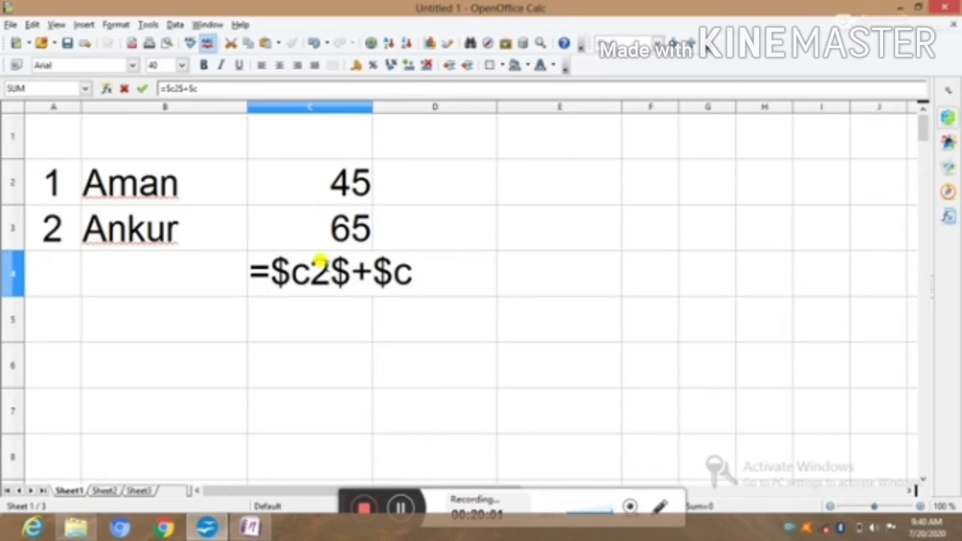
pyautogui.write('$3')
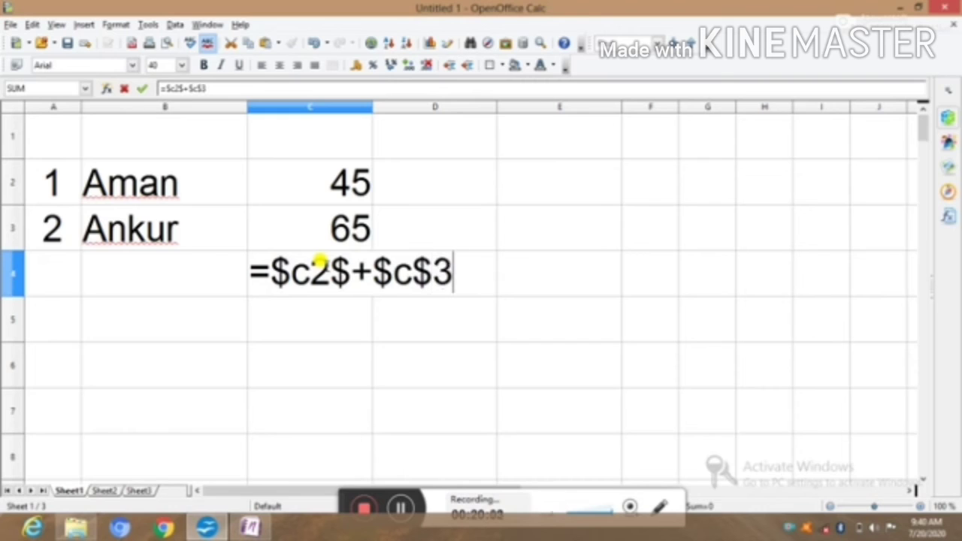
pyautogui.press('Return')
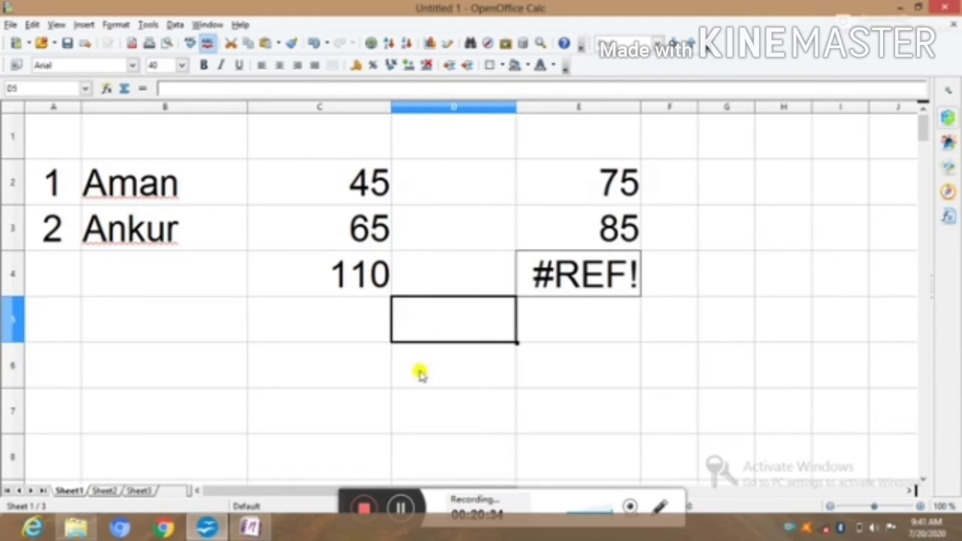
# Enter 75 in E2 and 65 in E3.
pyautogui.click(400, 510)
pyautogui.write('7')
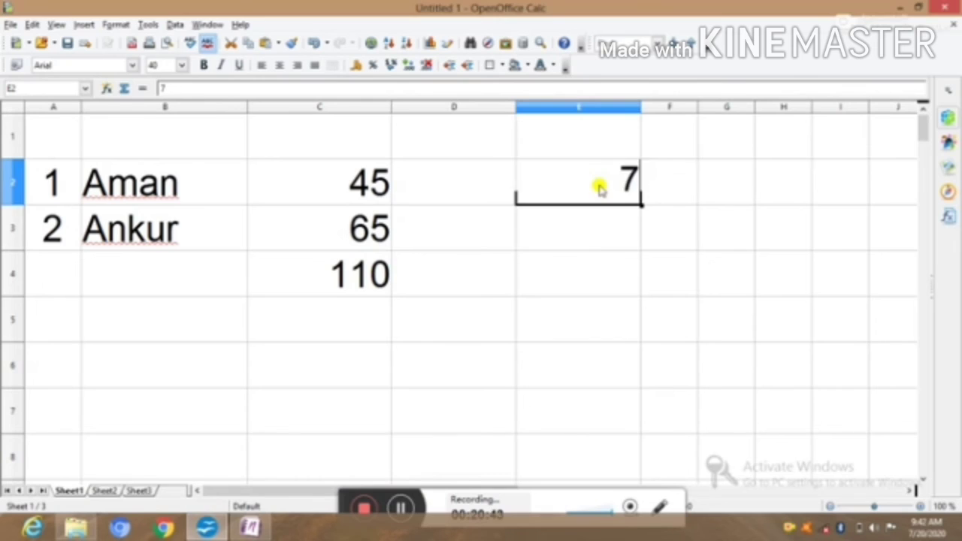
pyautogui.write('5')
pyautogui.press('Return')
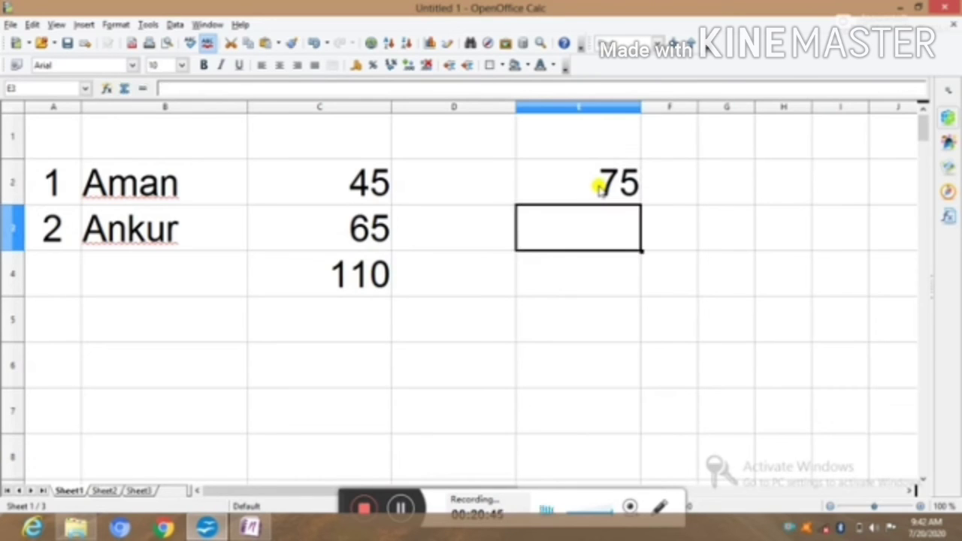
pyautogui.write('65')
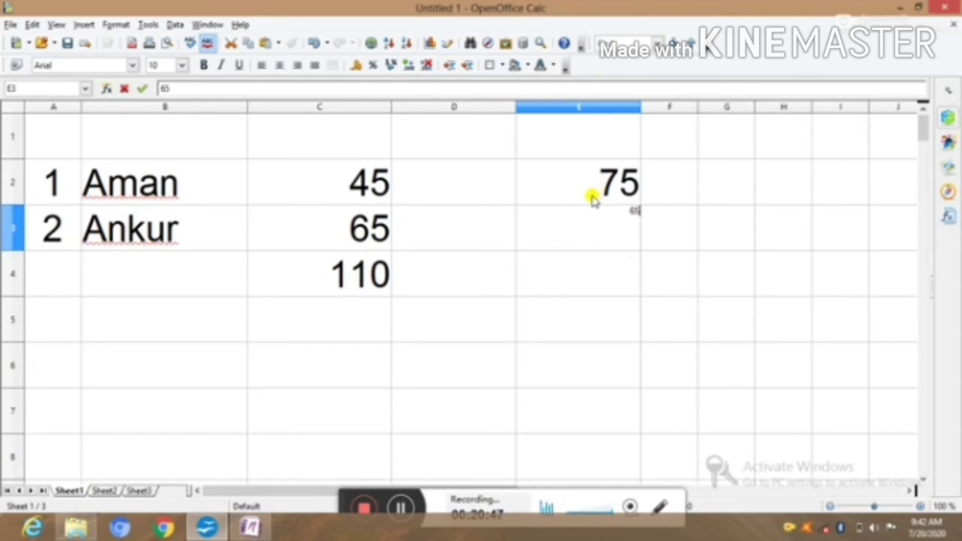
pyautogui.press('Return')
pyautogui.click(607, 221)
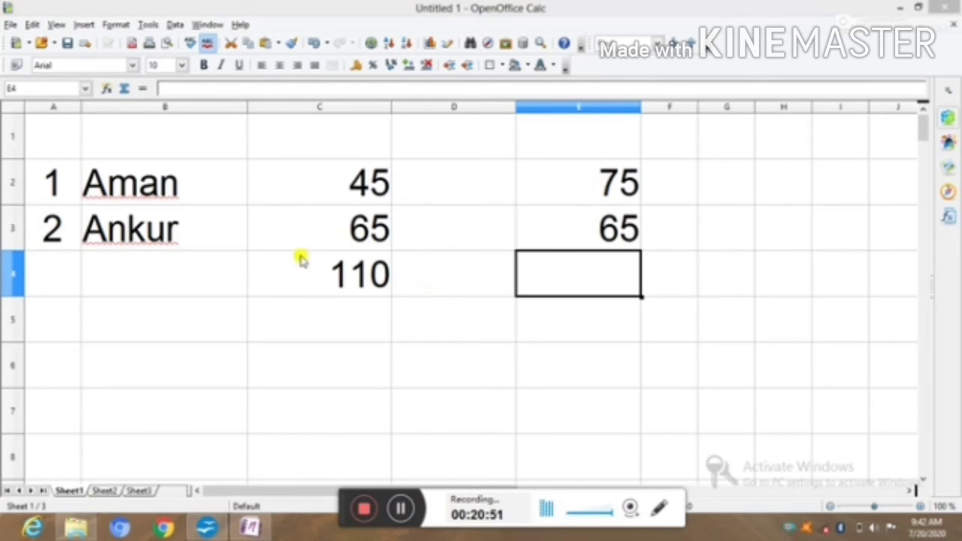
pyautogui.click(359, 280)
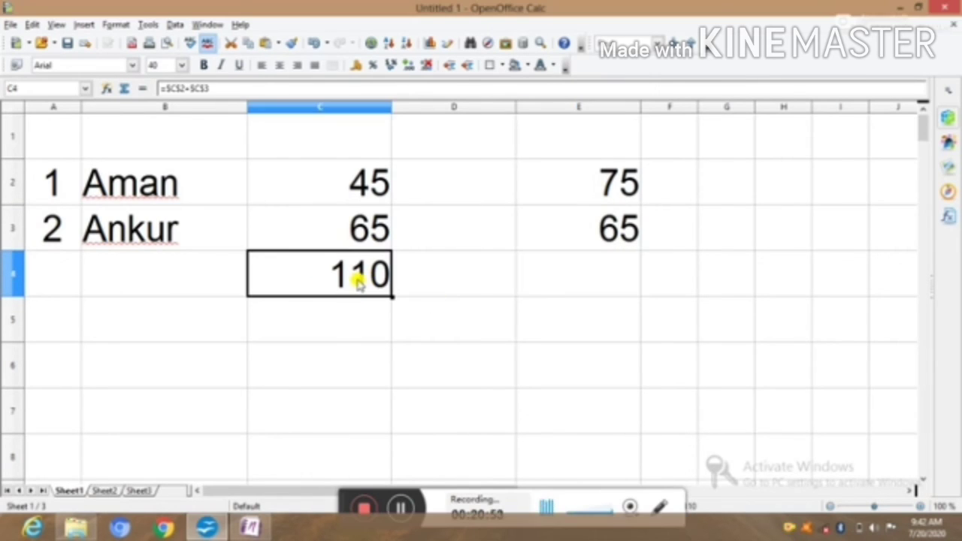
pyautogui.click(612, 266)
pyautogui.click(268, 46)
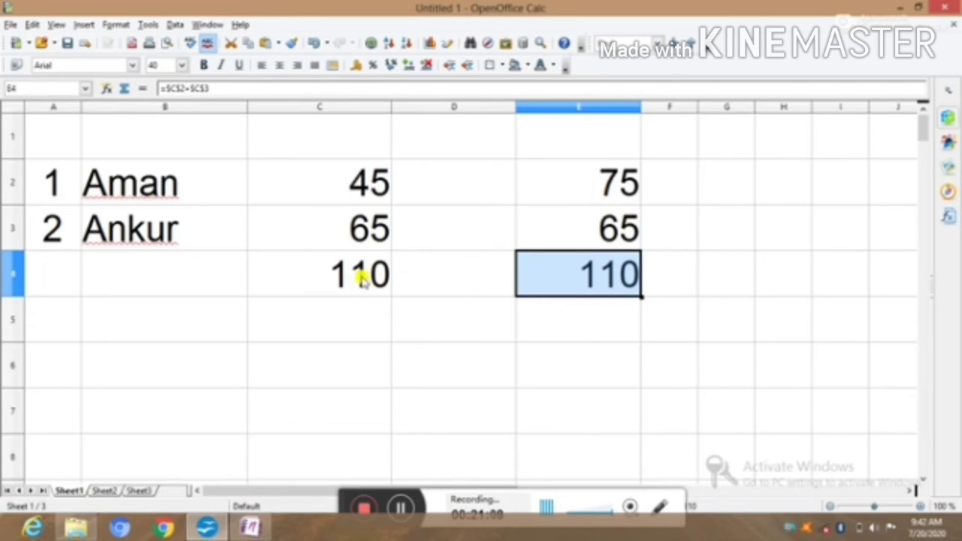
pyautogui.click(383, 281)
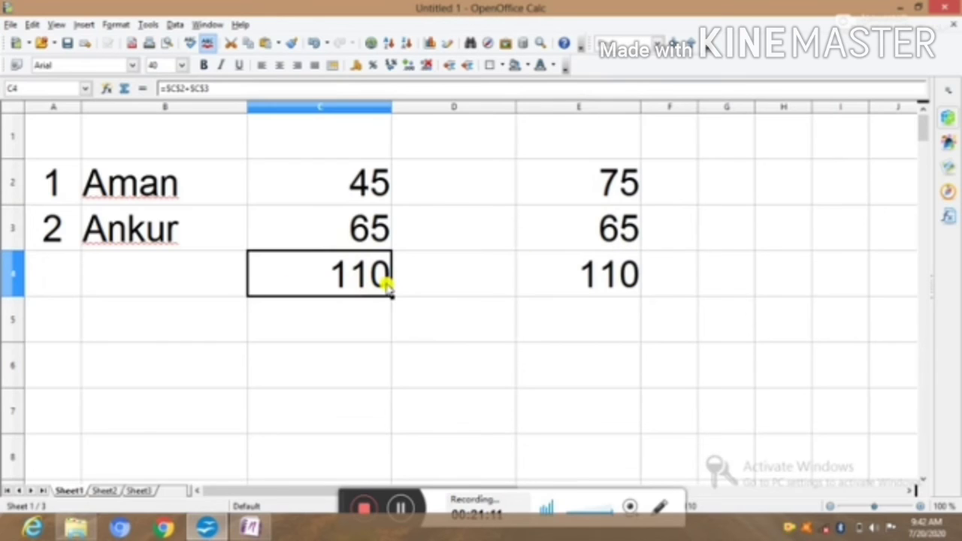
pyautogui.click(539, 273)
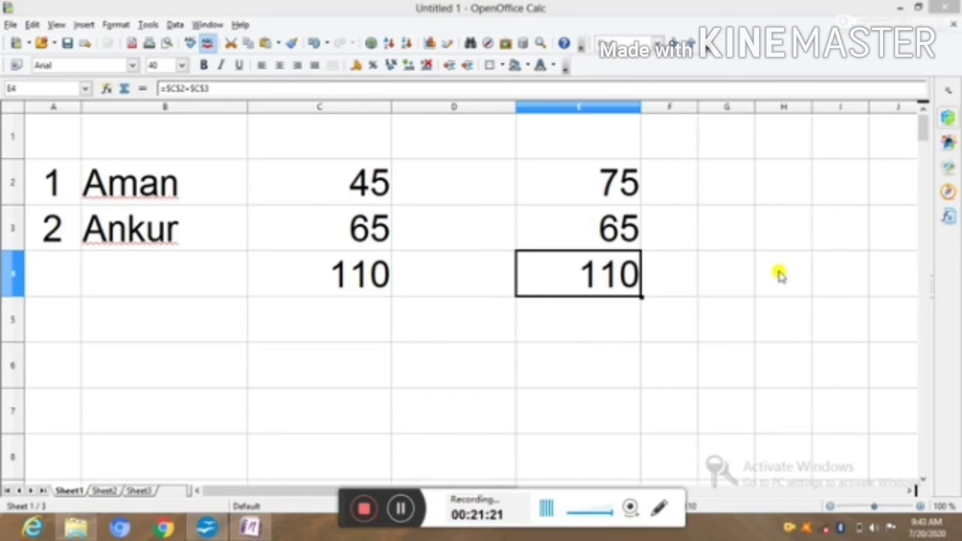
pyautogui.click(780, 277)
pyautogui.click(266, 43)
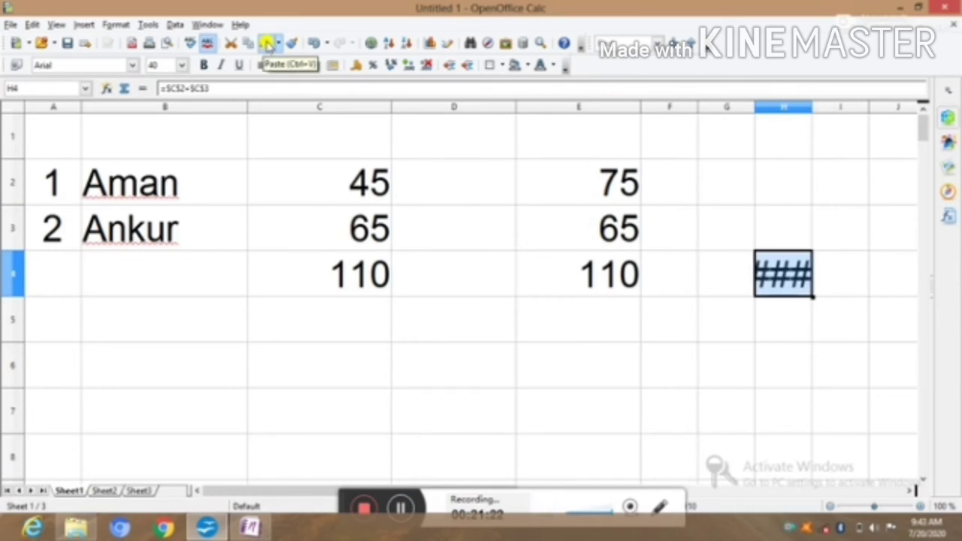
pyautogui.moveTo(812, 107); pyautogui.dragTo(839, 106)
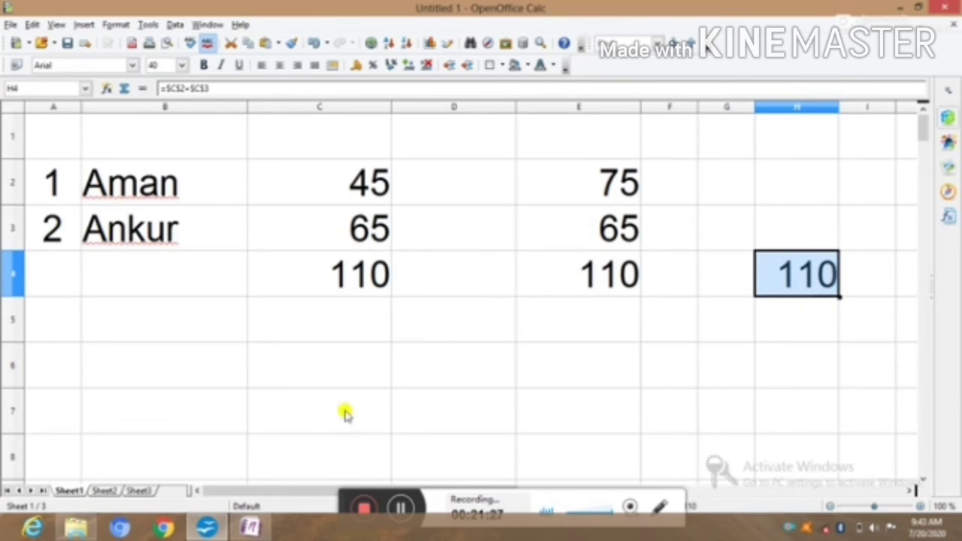
pyautogui.click(261, 387)
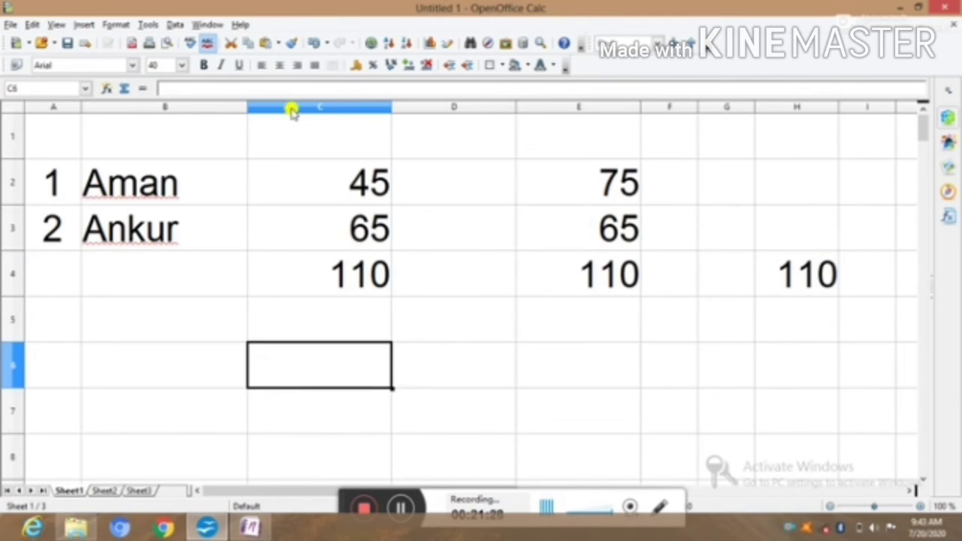
pyautogui.click(265, 44)
pyautogui.click(558, 382)
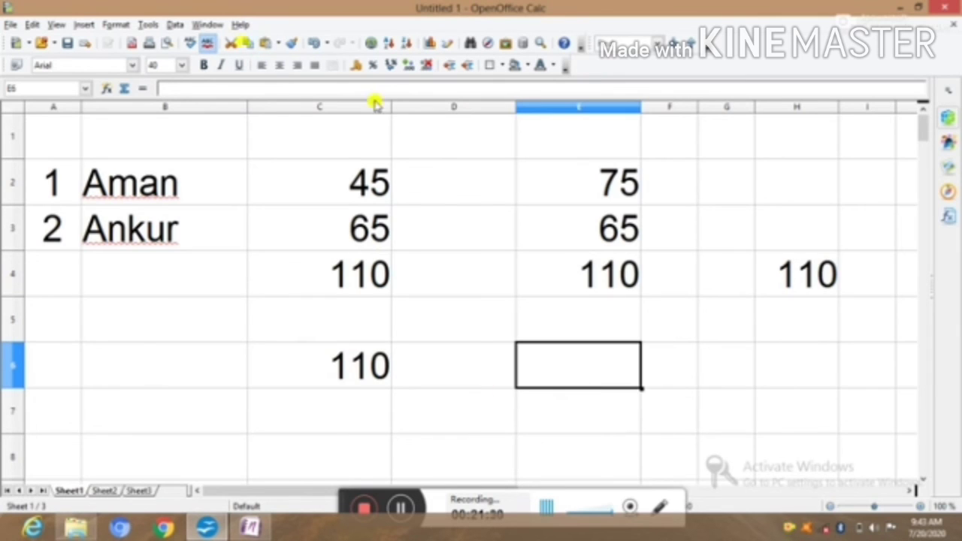
pyautogui.click(256, 43)
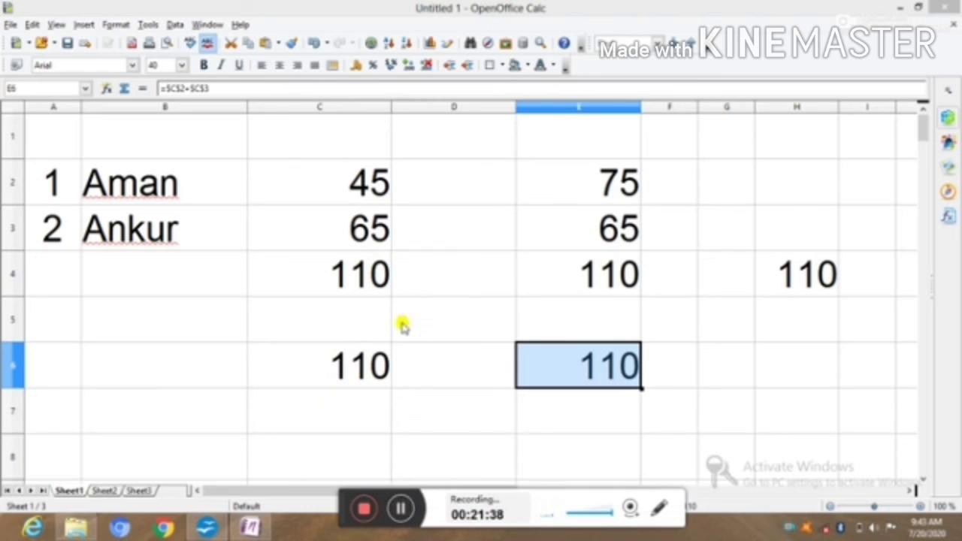
pyautogui.click(345, 260)
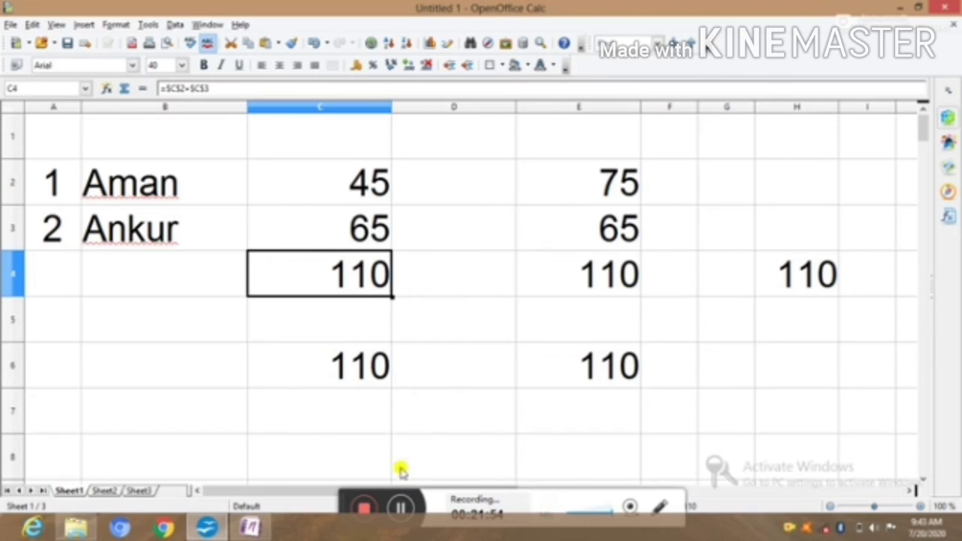
pyautogui.click(401, 508)
pyautogui.click(401, 510)
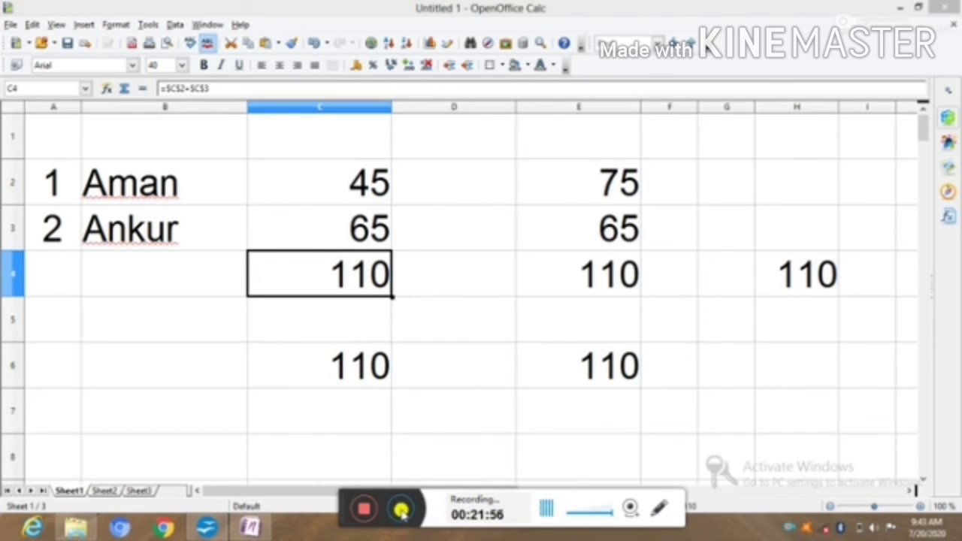
pyautogui.click(401, 510)
pyautogui.click(401, 510)
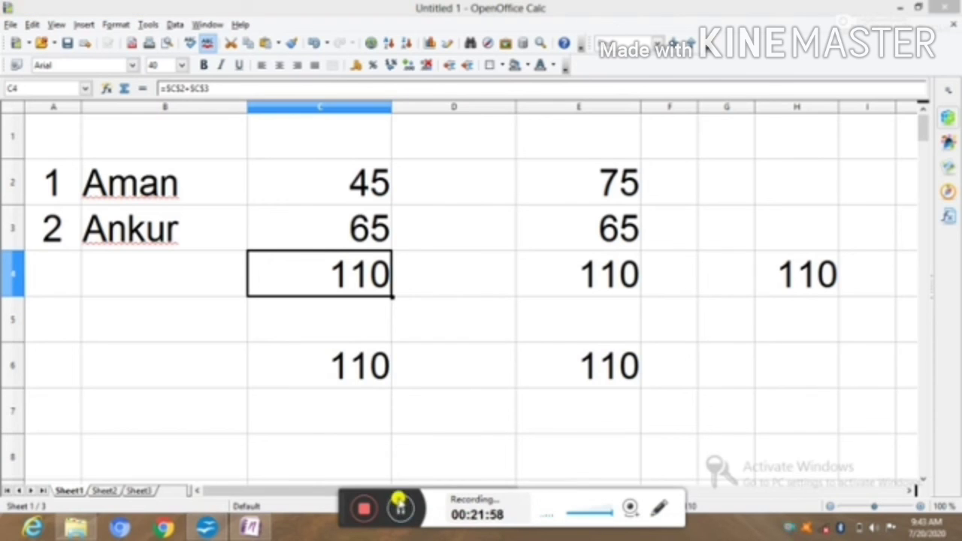
# Enter =E2+E3 in E4 to get 140, then compare its relative formula with C4's.
pyautogui.click(552, 254)
pyautogui.write('=c2')
pyautogui.press('BackSpace')
pyautogui.press('BackSpace')
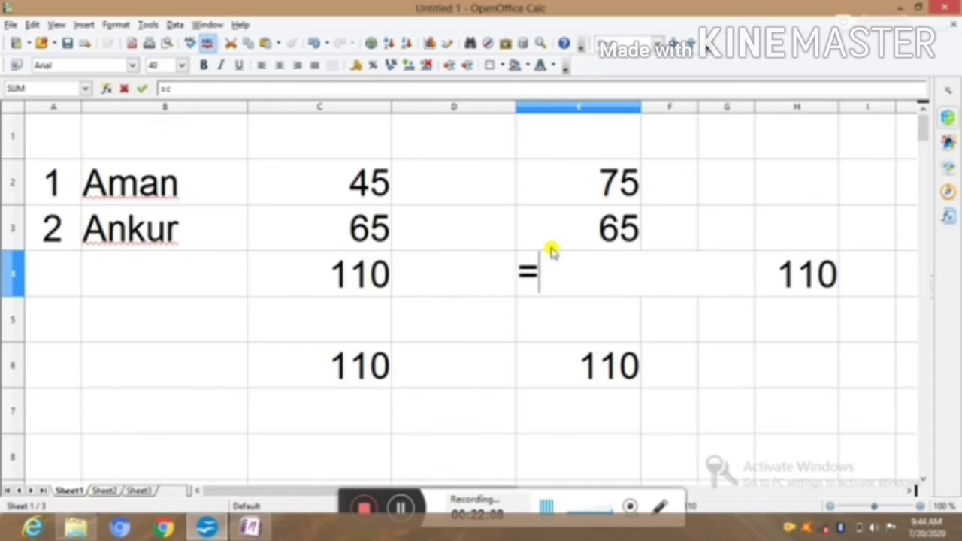
pyautogui.write('e2')
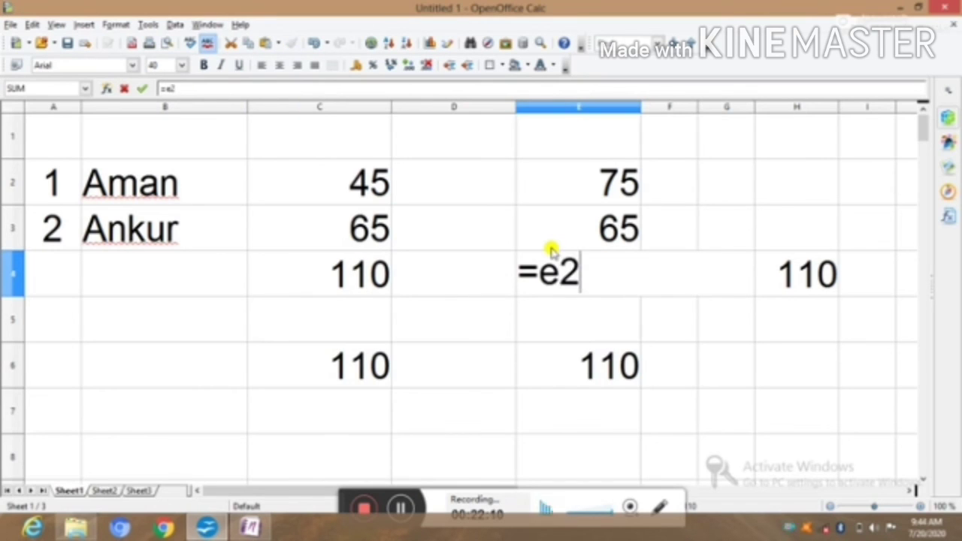
pyautogui.write('+23')
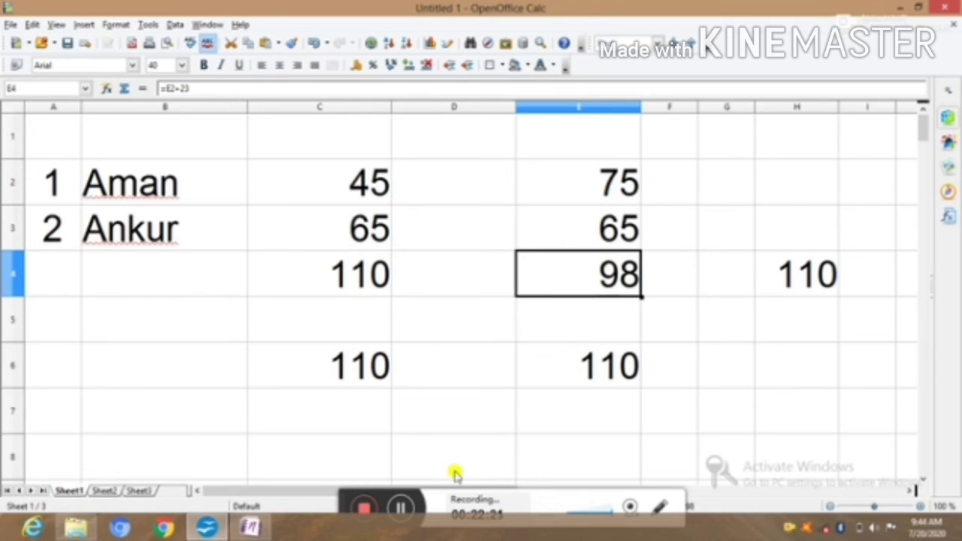
pyautogui.write('e3')
pyautogui.press('Return')
pyautogui.click(634, 264)
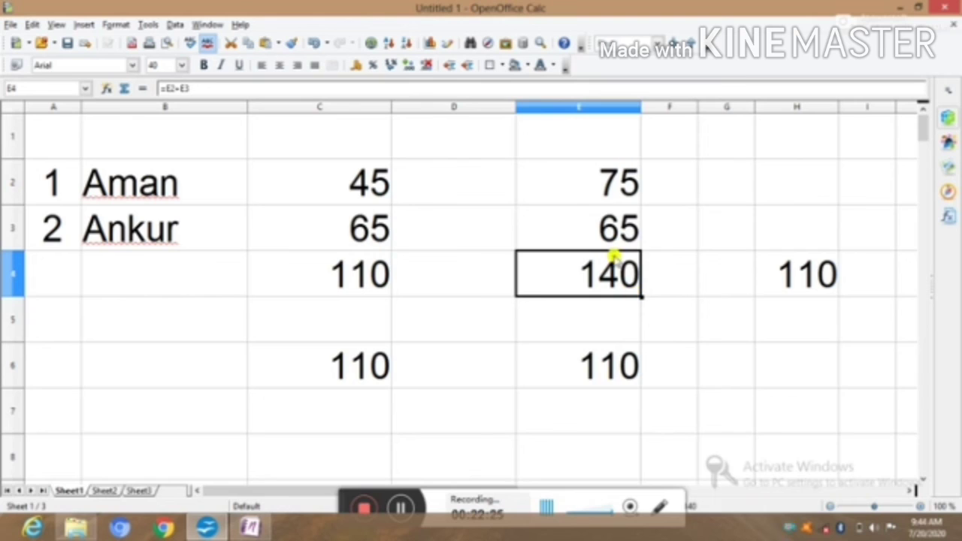
pyautogui.click(366, 278)
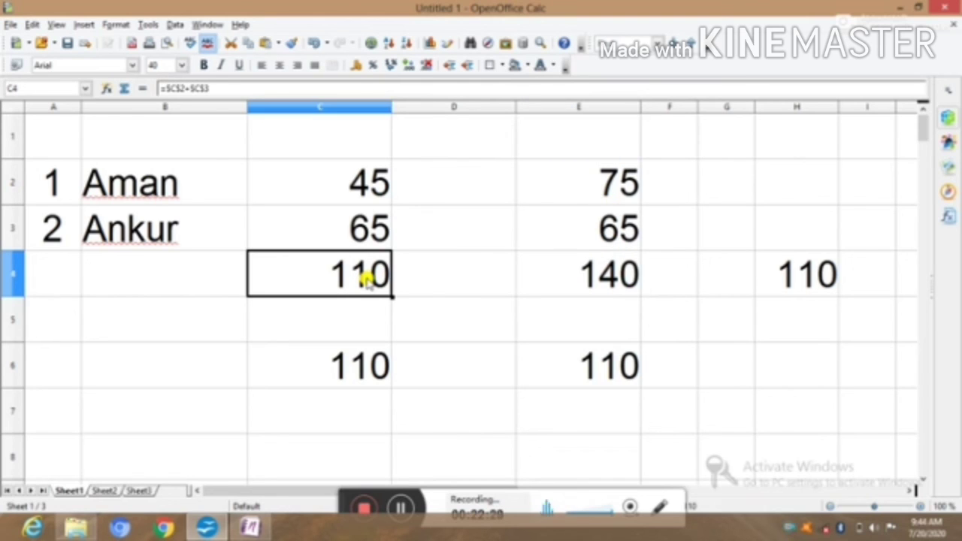
pyautogui.click(571, 280)
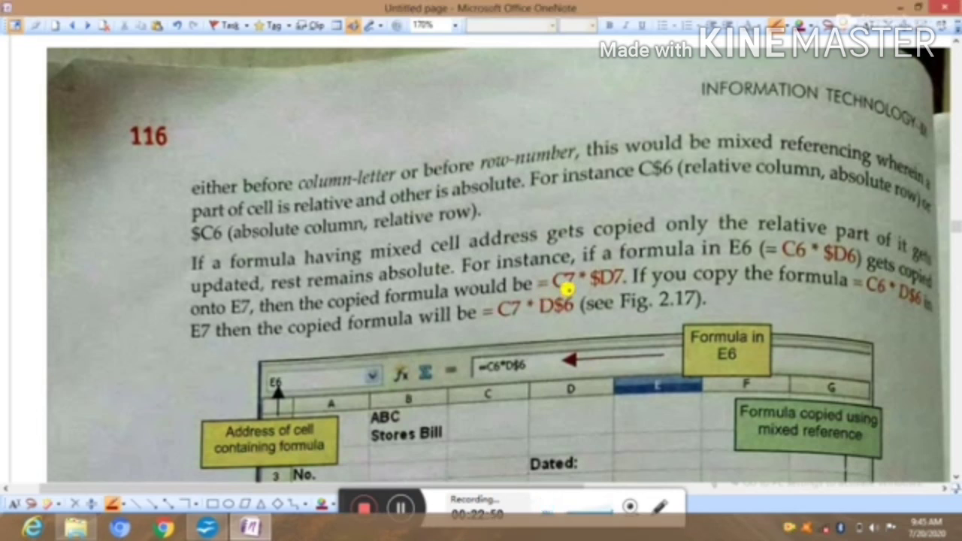
# Underline the examples =C7*$D7 and =C7*D$6 in red ink.
pyautogui.moveTo(553, 292); pyautogui.dragTo(623, 286)
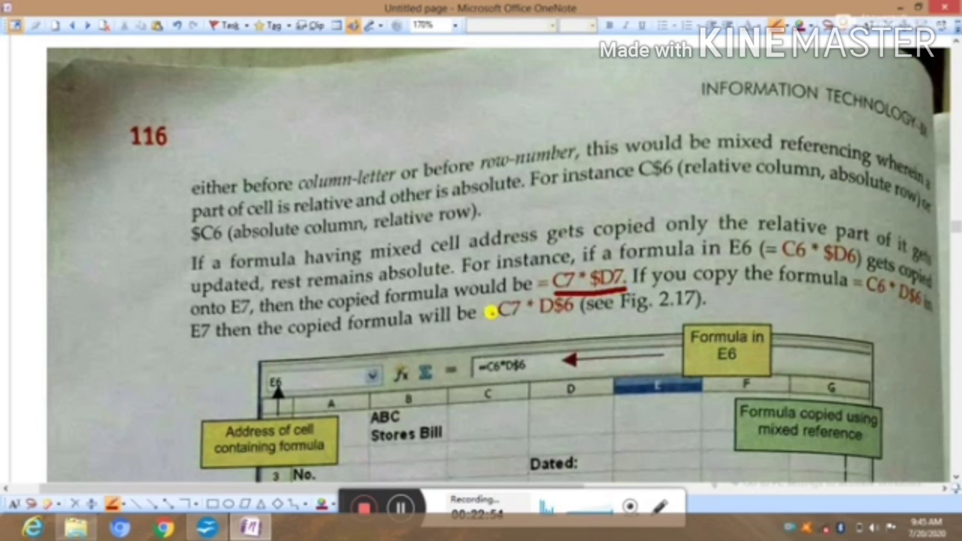
pyautogui.moveTo(487, 323); pyautogui.dragTo(583, 320)
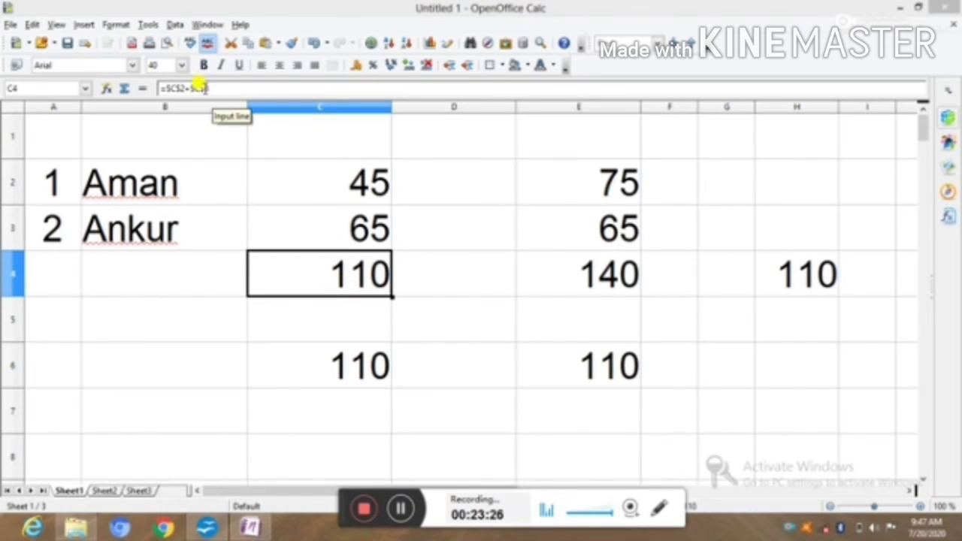
# Remove the $ signs before C3 in C4's formula, making it =$C$2+C3.
pyautogui.click(202, 87)
pyautogui.press('BackSpace')
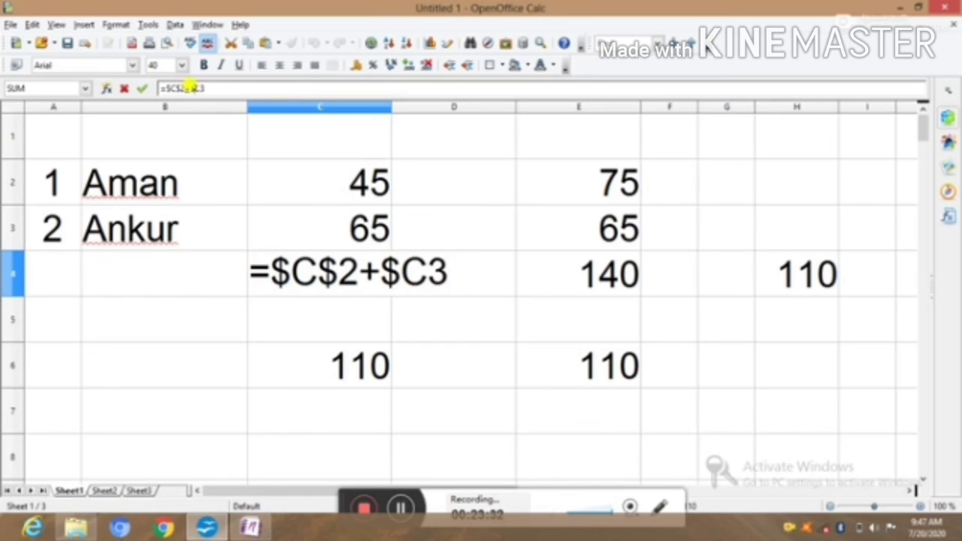
pyautogui.click(191, 88)
pyautogui.press('BackSpace')
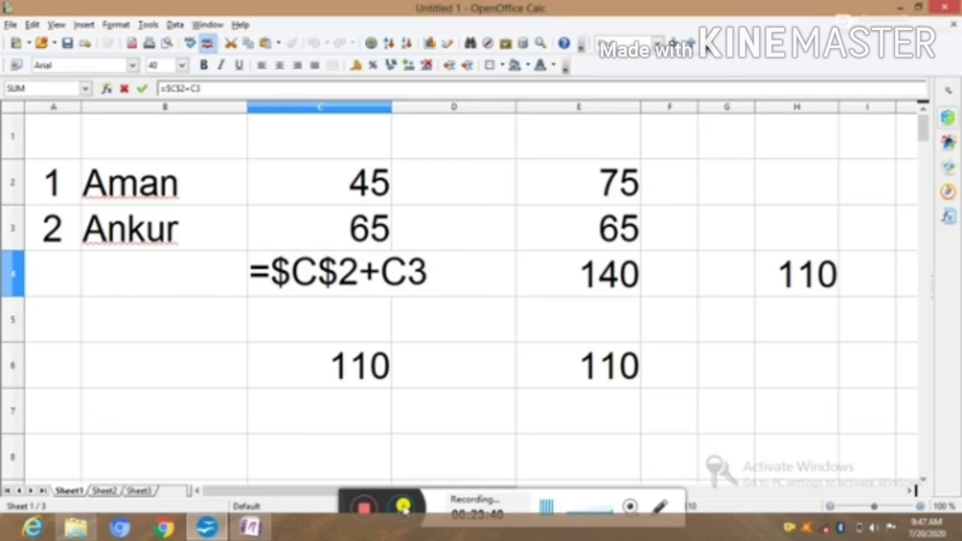
# Change E3 to 75 and compare C4's mixed formula with E4's =$C$2+E3 showing 120.
pyautogui.write('75')
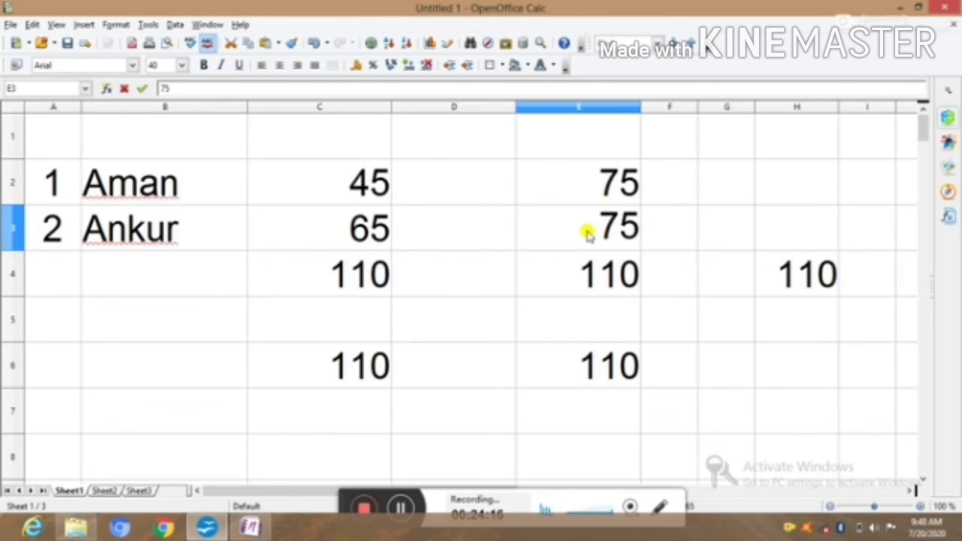
pyautogui.press('Return')
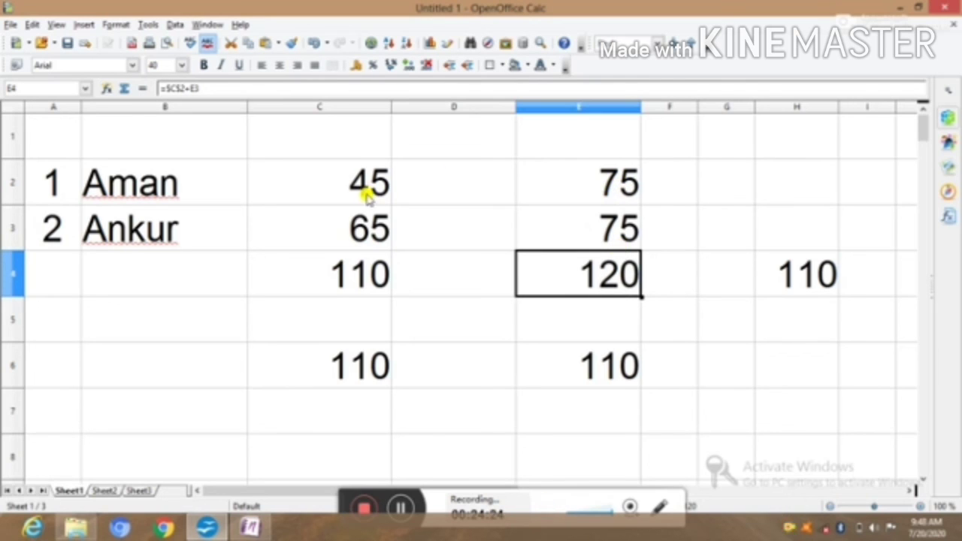
pyautogui.click(375, 285)
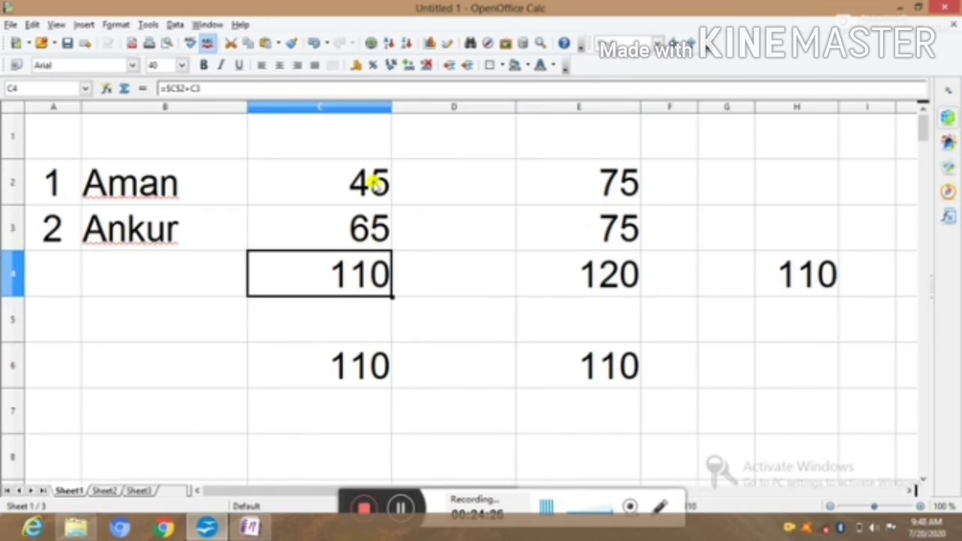
pyautogui.click(618, 278)
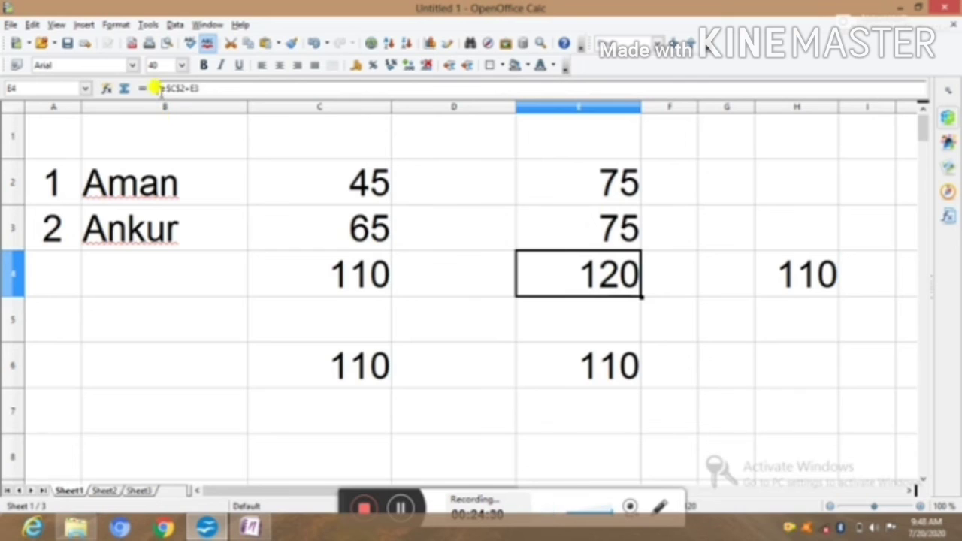
pyautogui.click(180, 88)
pyautogui.tripleClick(187, 88)
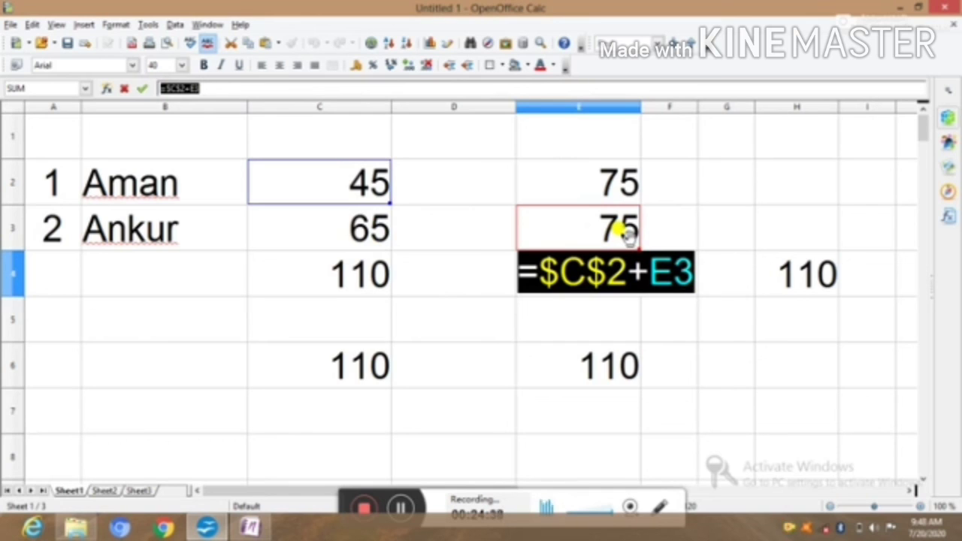
pyautogui.click(628, 316)
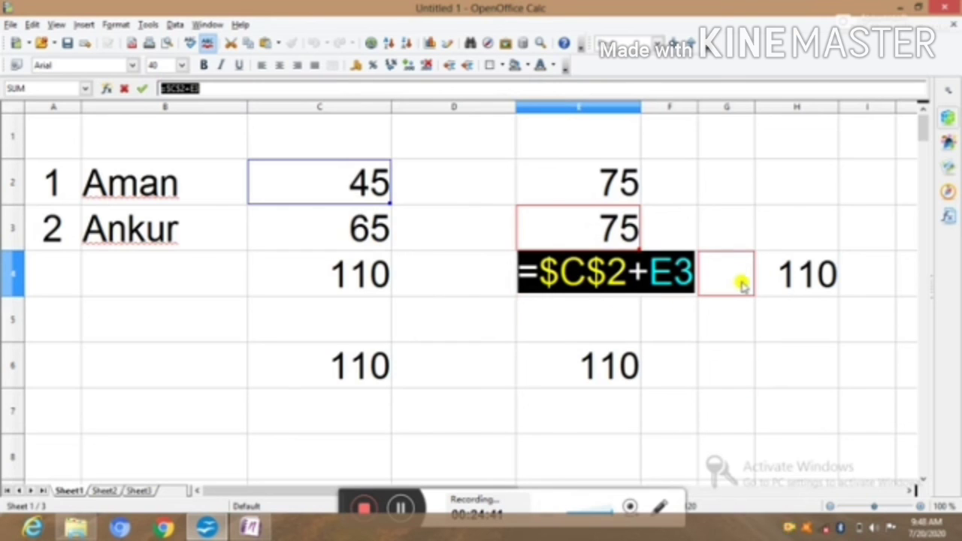
pyautogui.click(650, 263)
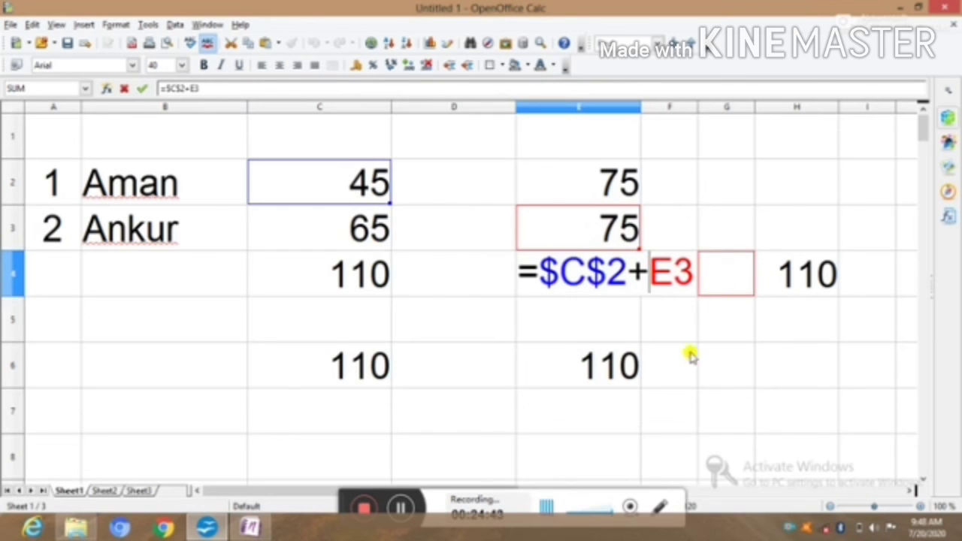
pyautogui.press('Return')
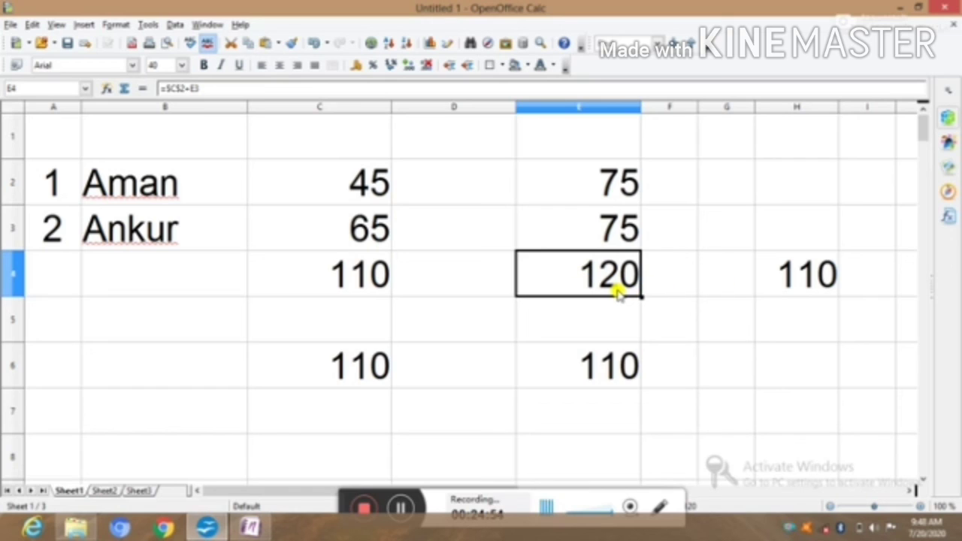
pyautogui.click(763, 185)
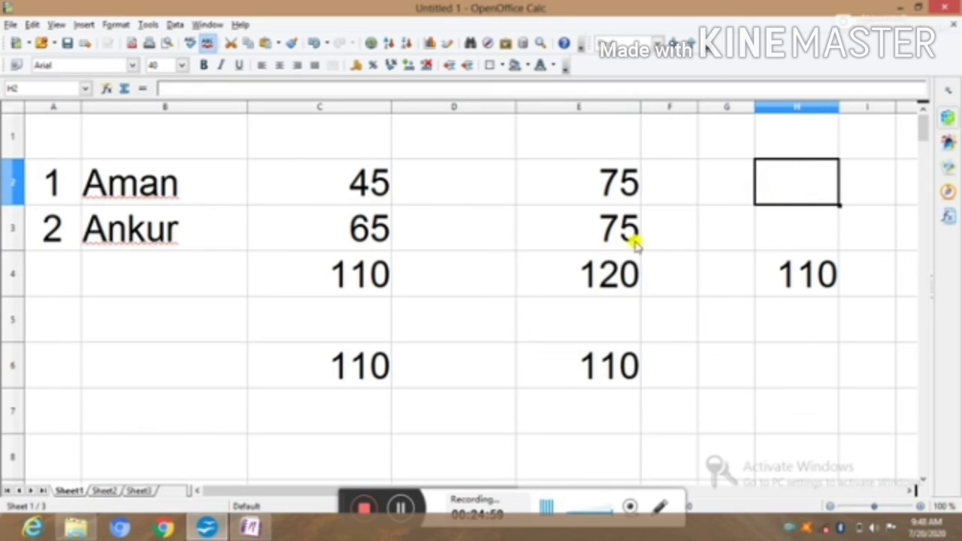
# Enter the mark 85 in cell H3.
pyautogui.click(789, 230)
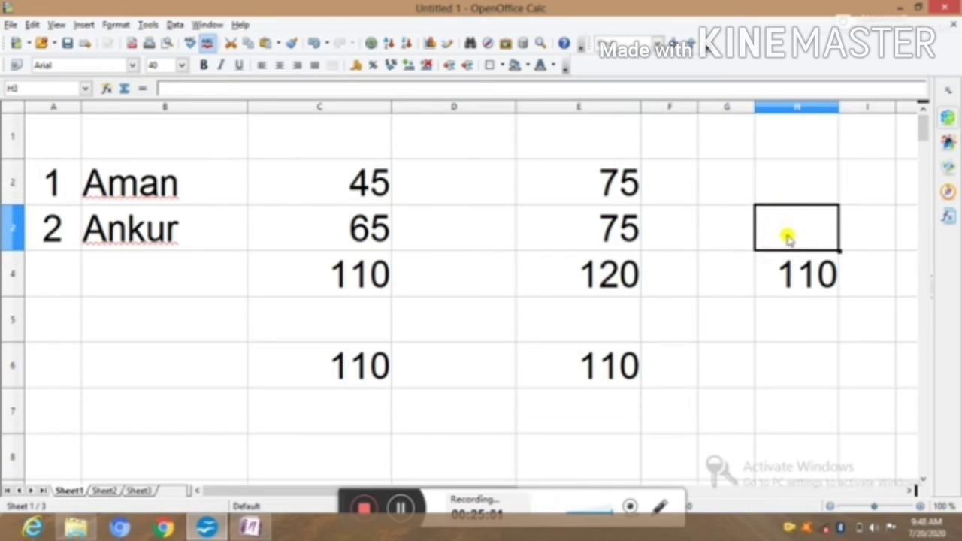
pyautogui.write('85')
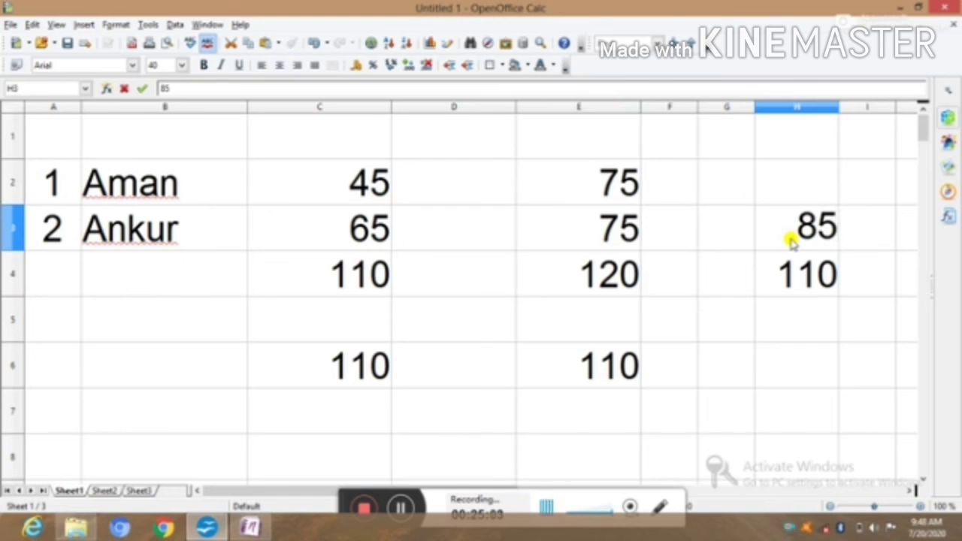
pyautogui.click(730, 316)
# Copy E4's mixed formula into H4, overwriting it, so it reads =$C$2+H3.
pyautogui.click(593, 262)
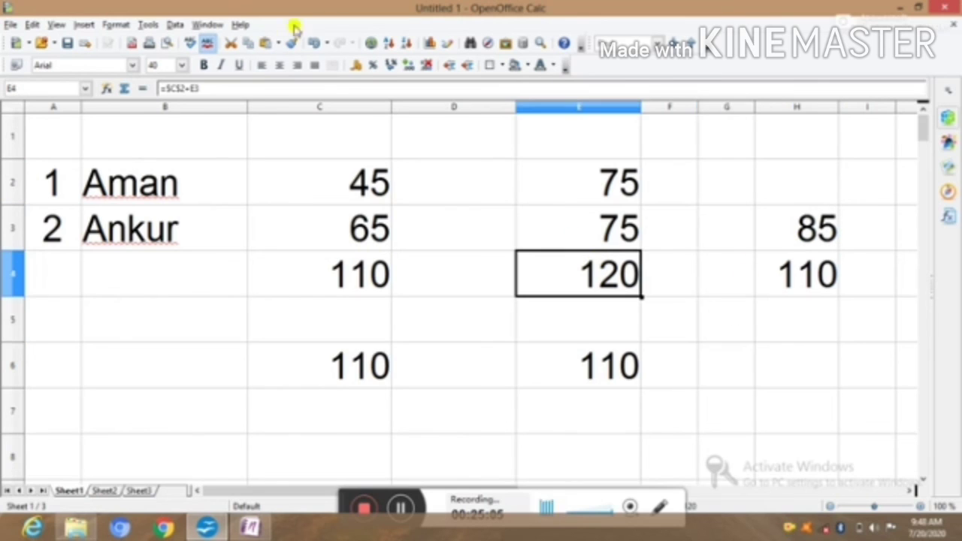
pyautogui.click(247, 43)
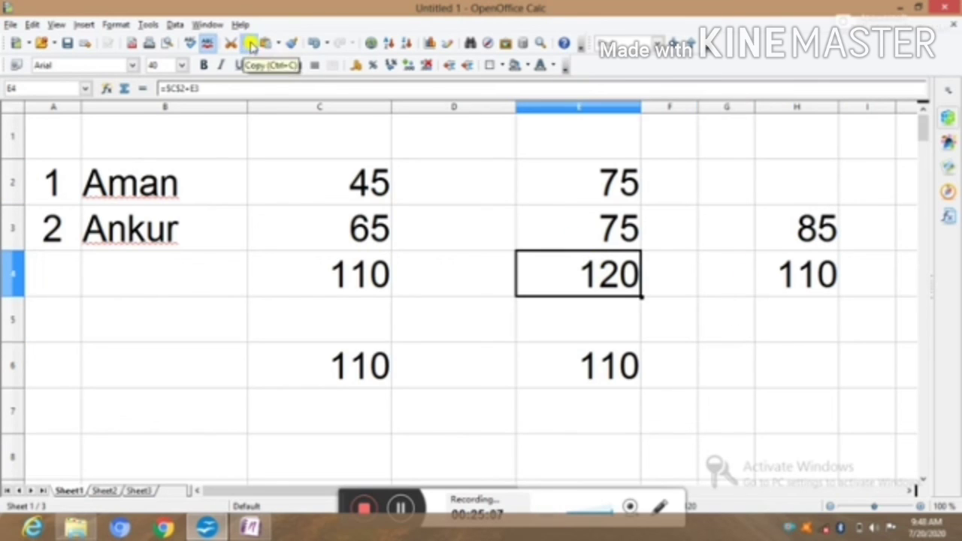
pyautogui.click(763, 266)
pyautogui.click(265, 43)
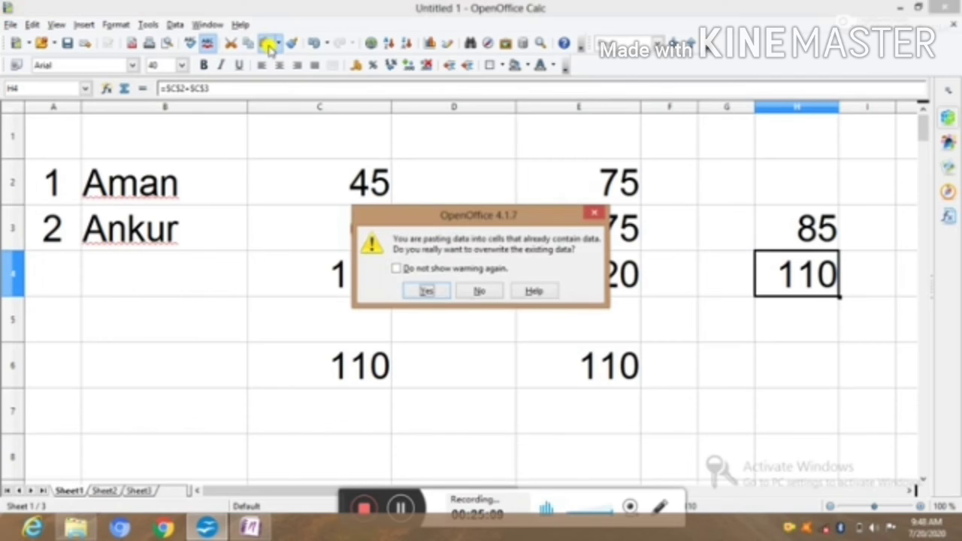
pyautogui.click(426, 292)
pyautogui.click(212, 88)
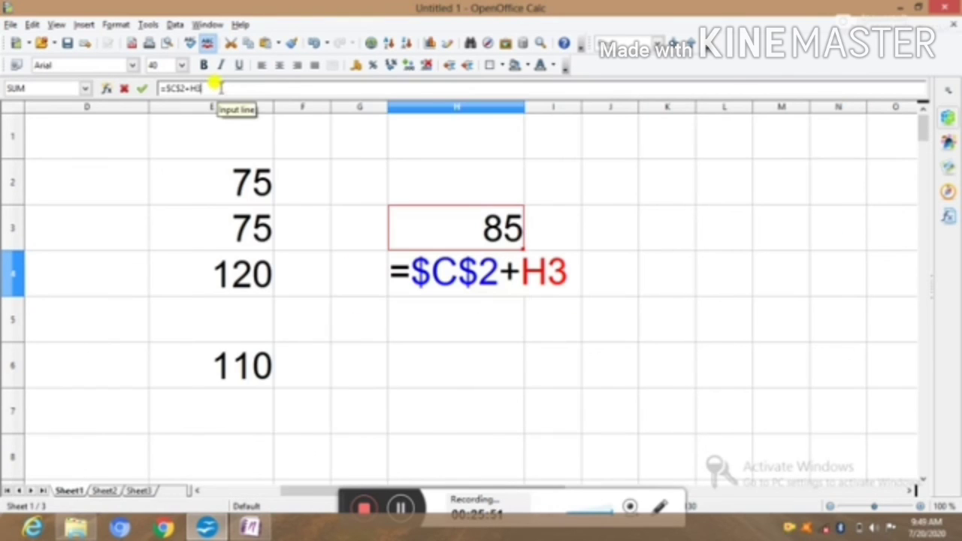